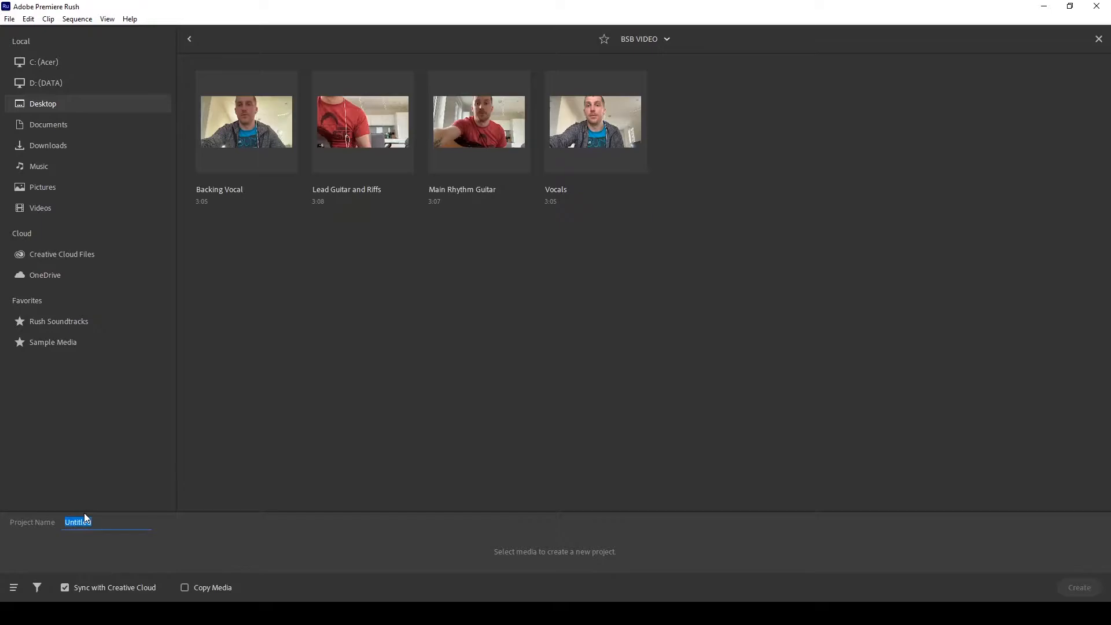
- Create a project named BSB from the Main Rhythm Guitar, Lead Guitar and Riffs, Vocals and Backing Vocal clips, in that order
text(BSB)
click(482, 127)
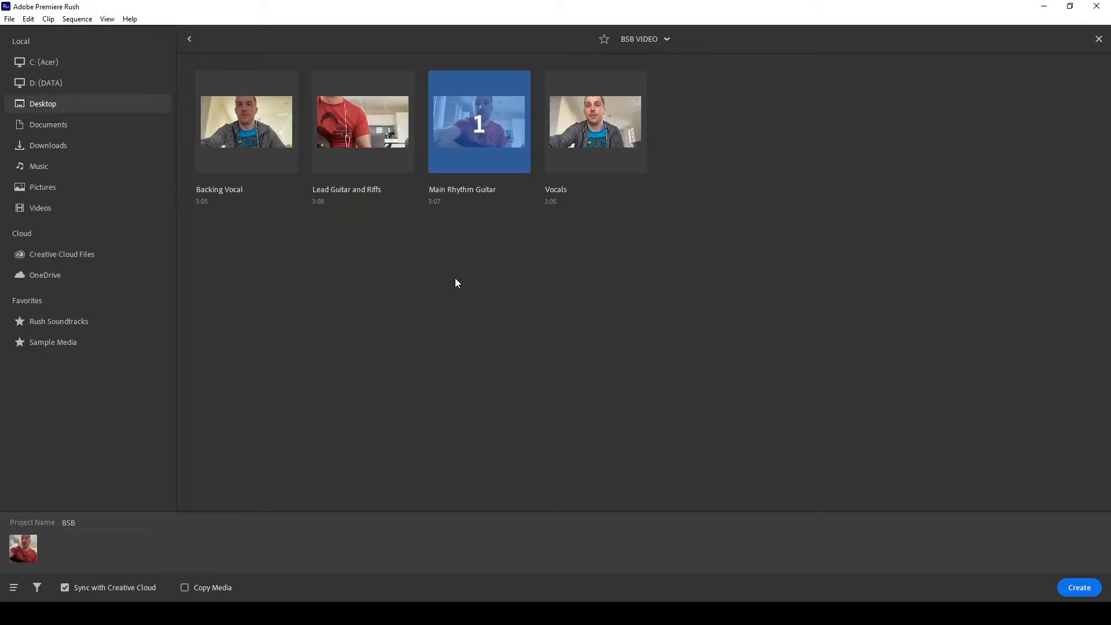
click(357, 113)
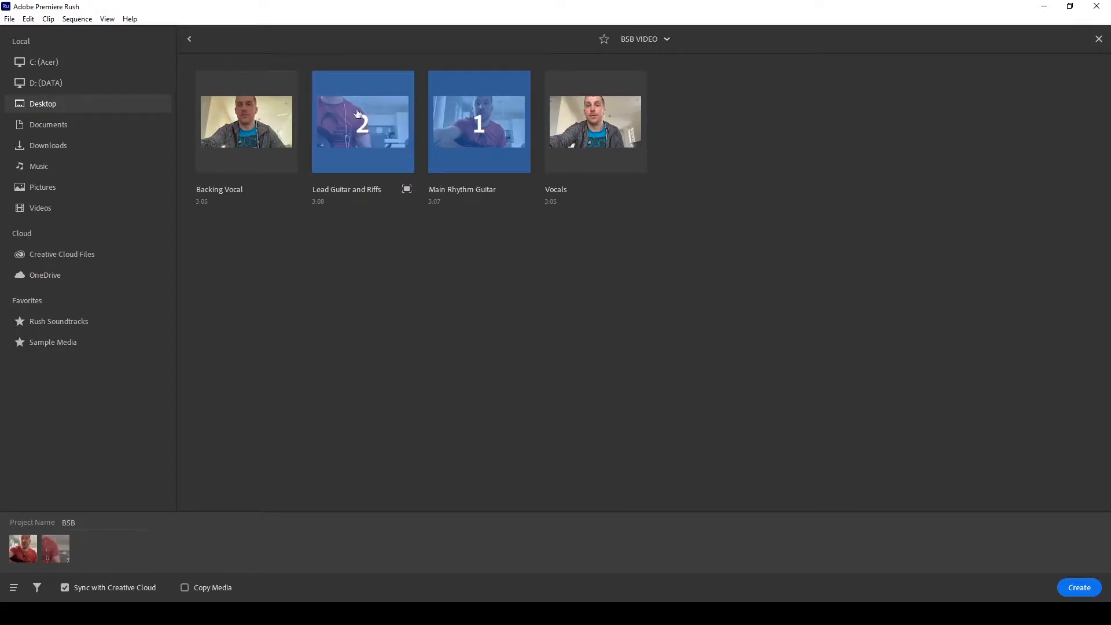
click(643, 169)
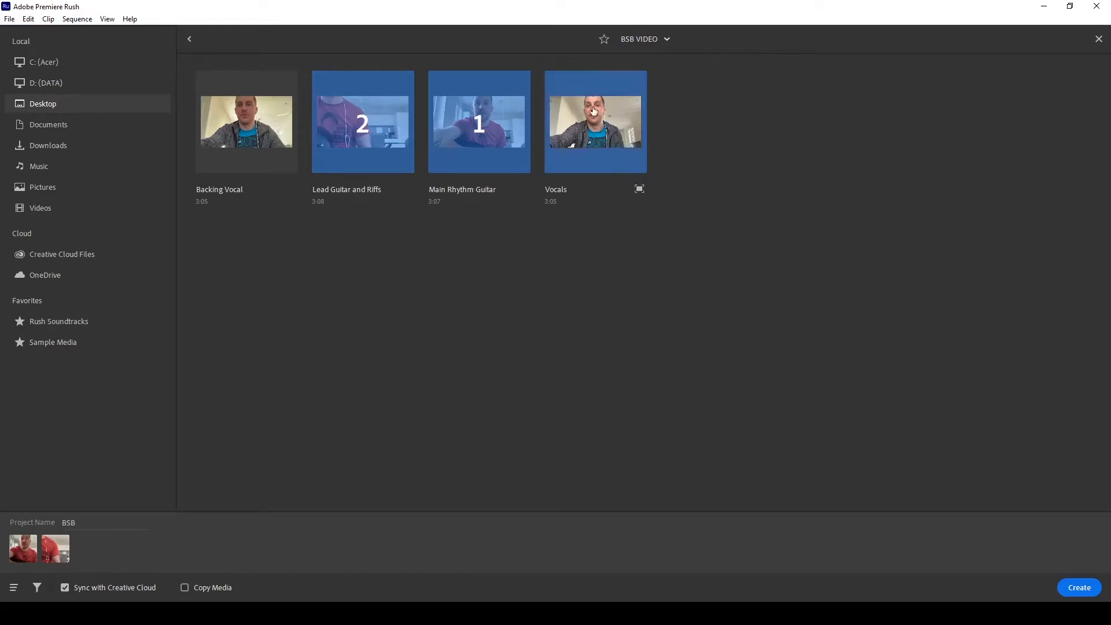
click(242, 192)
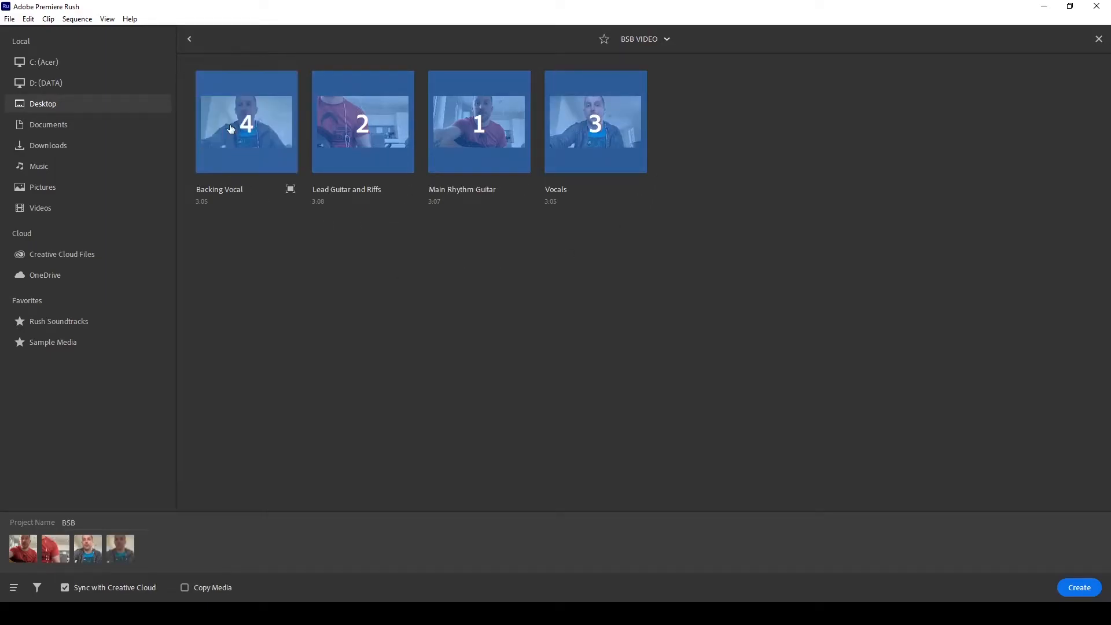
click(1077, 585)
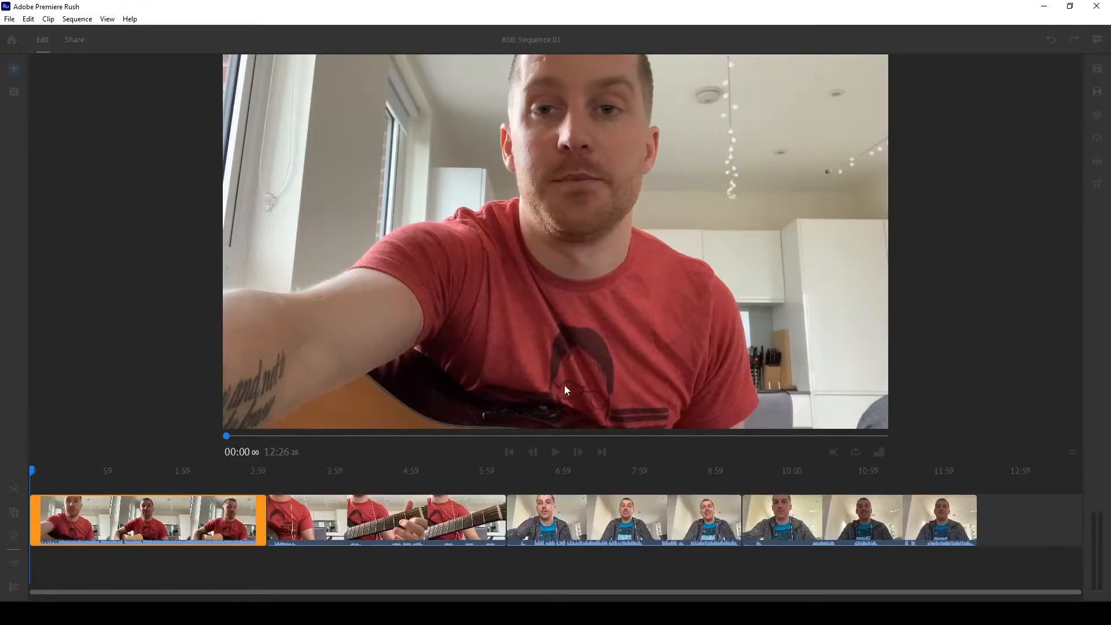
- Look through the rhythm guitar, lead guitar, vocals and backing vocal clips in the sequence
click(329, 527)
click(600, 527)
click(810, 529)
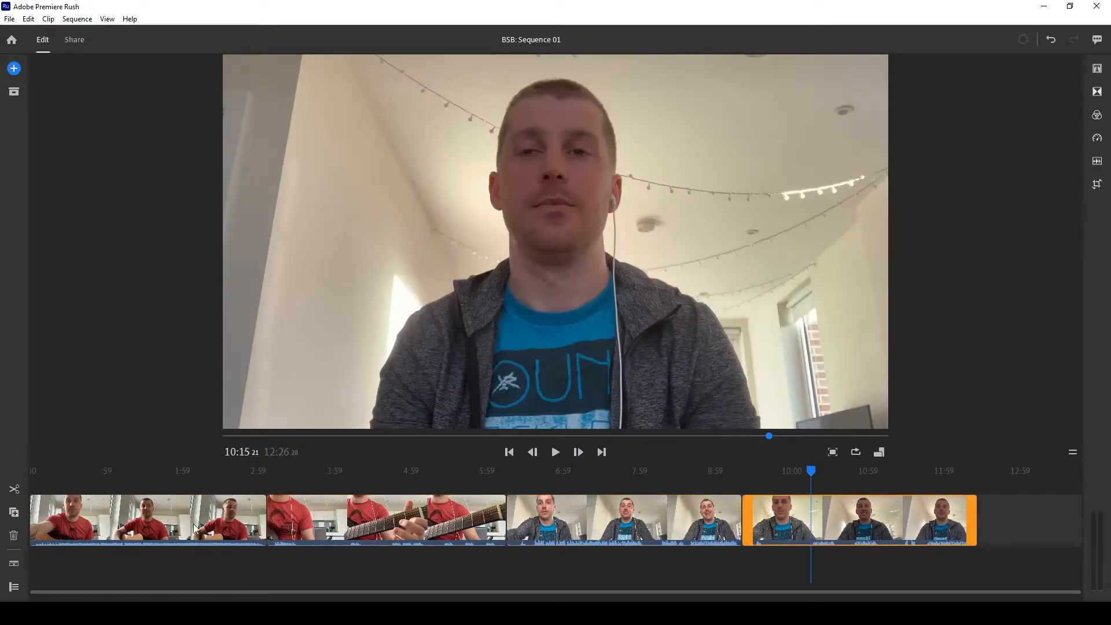
click(114, 516)
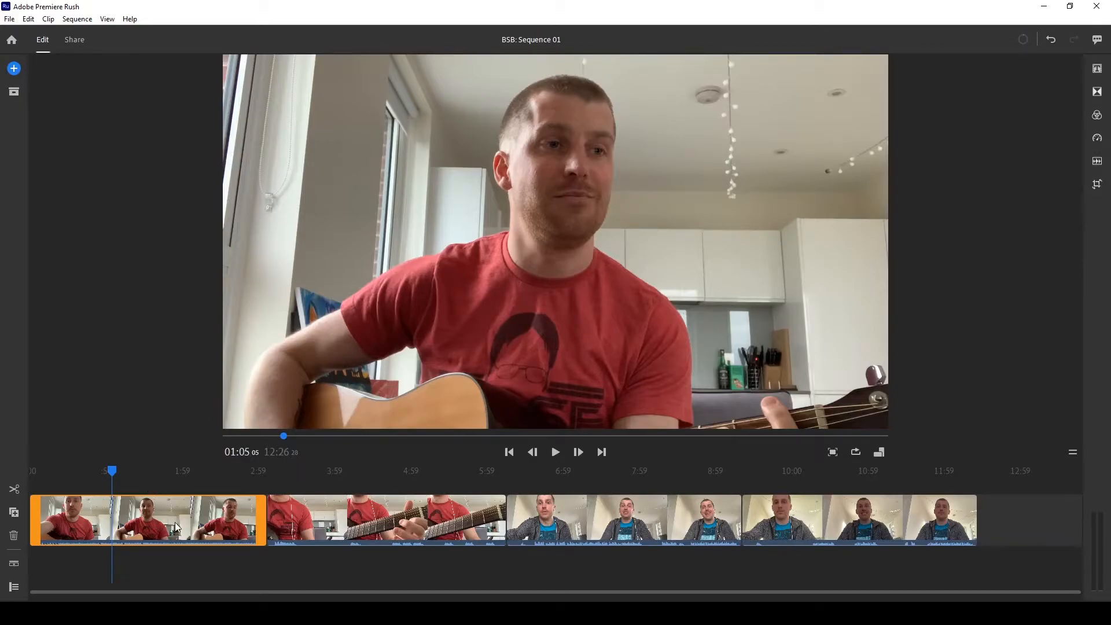
click(391, 524)
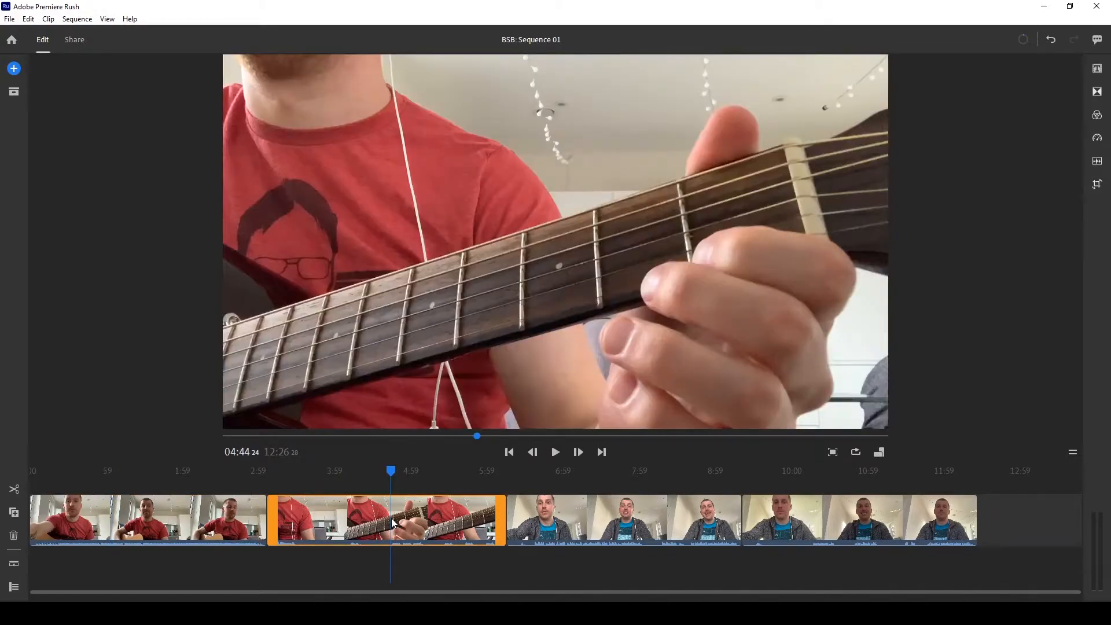
click(636, 527)
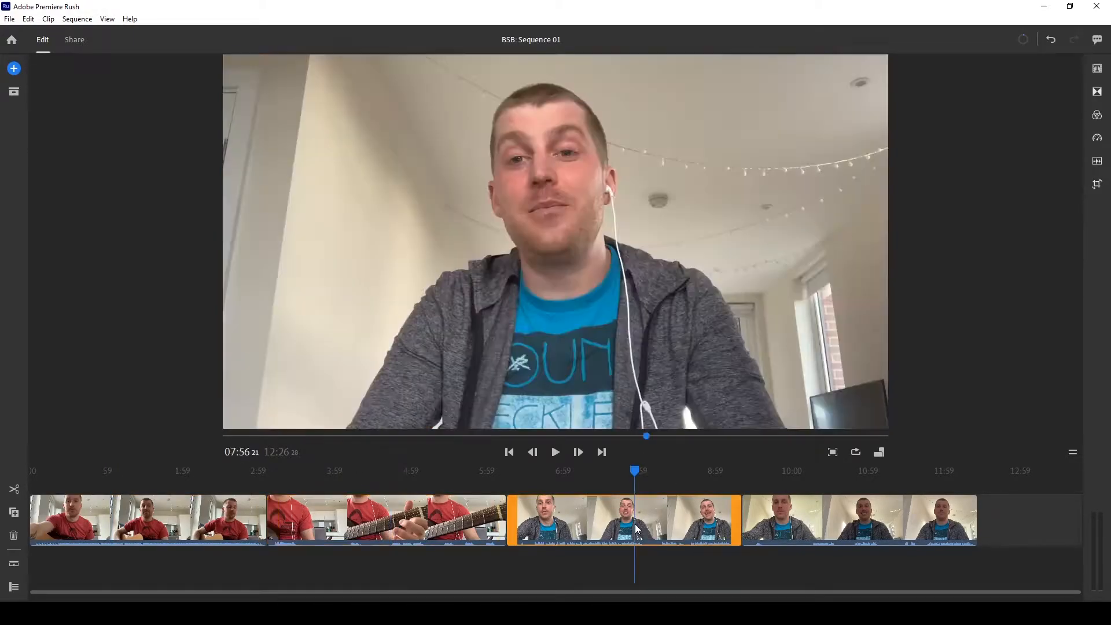
click(841, 516)
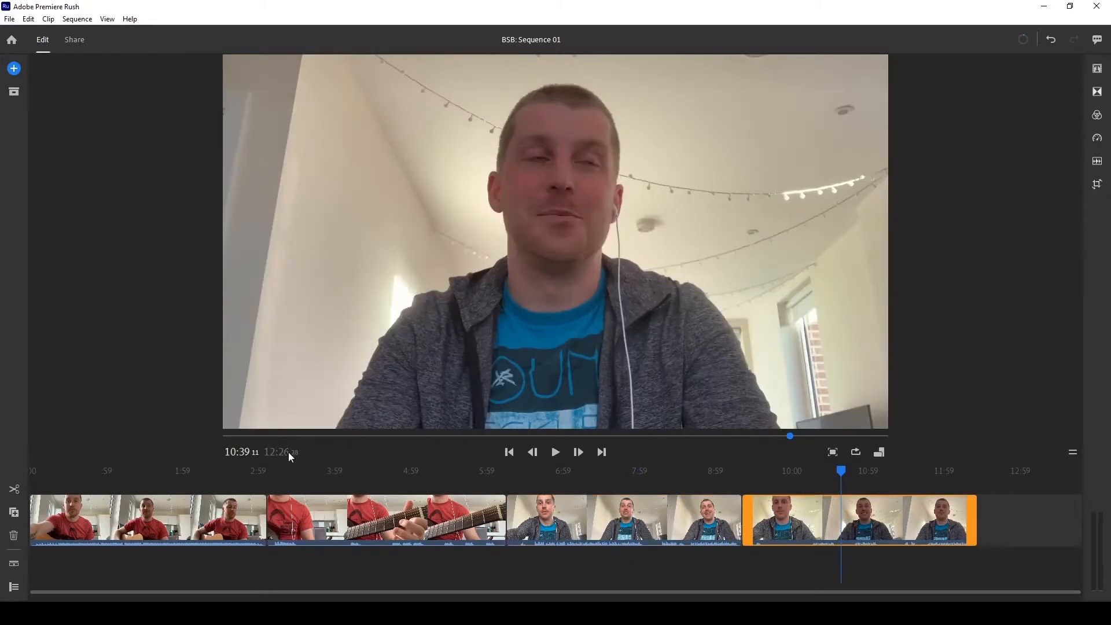
- Scale the rhythm guitar clip's picture to about half size and place it in the upper-left corner of the frame
click(141, 512)
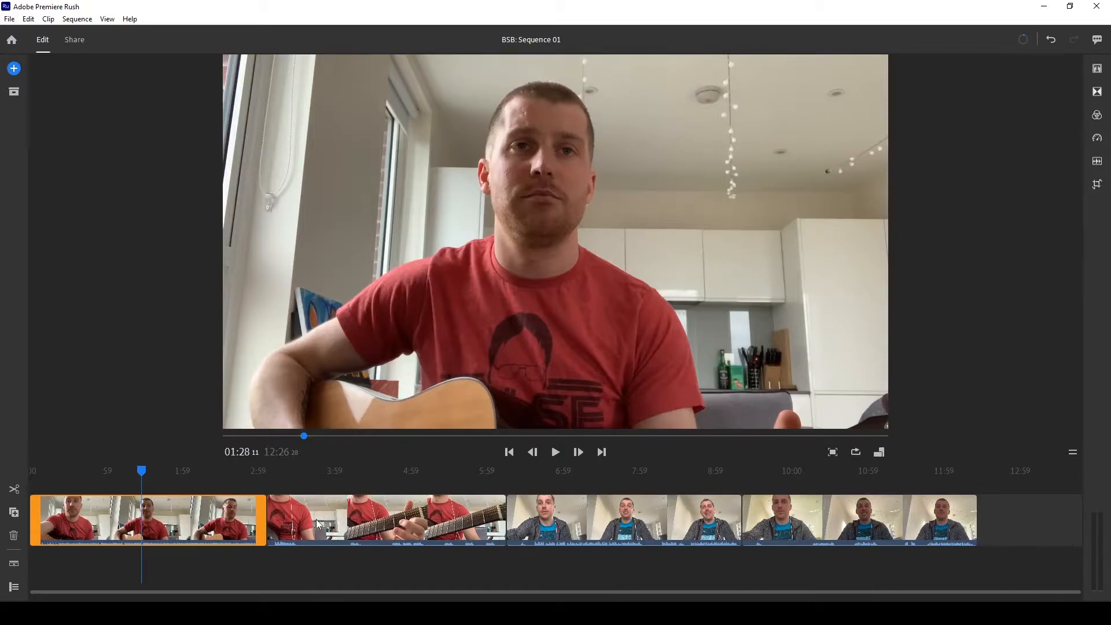
click(335, 237)
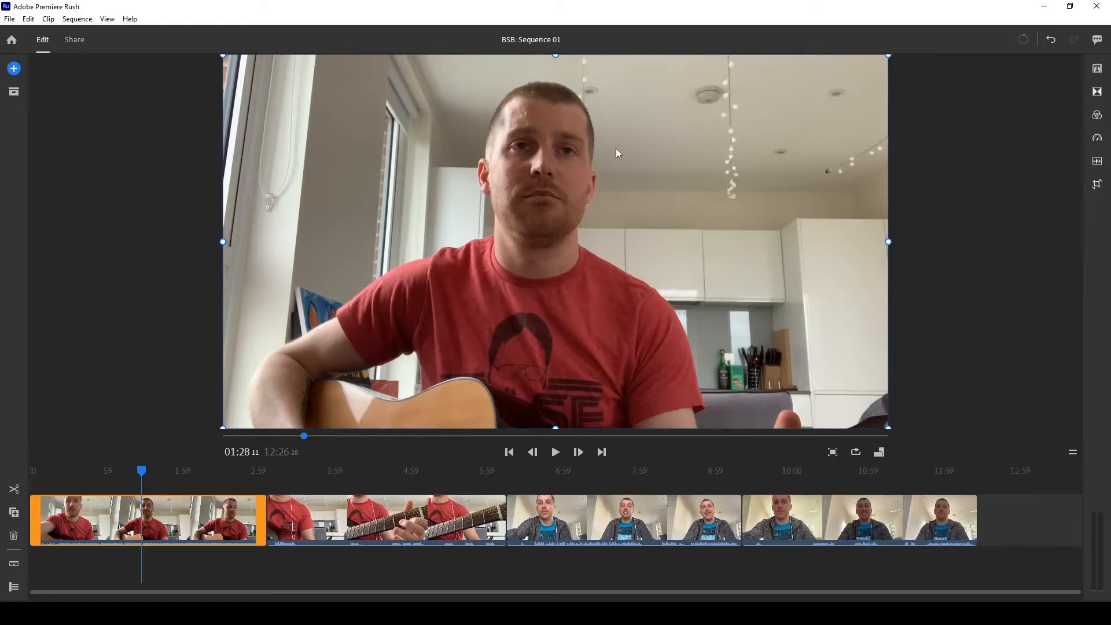
click(879, 454)
drag(220, 57, 372, 147)
drag(599, 241, 468, 170)
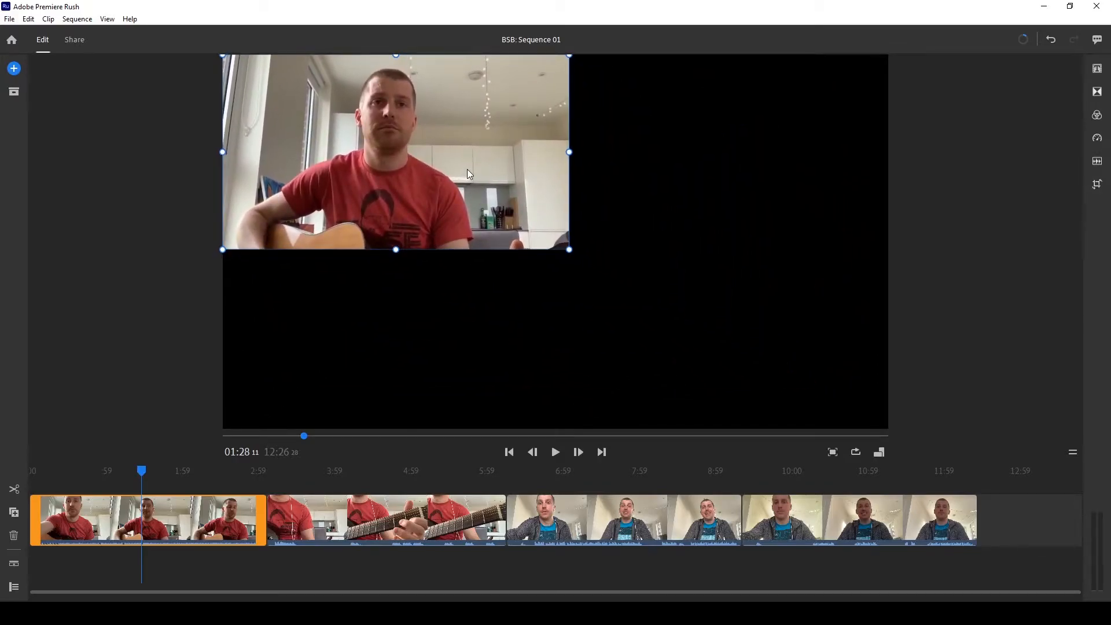
click(469, 331)
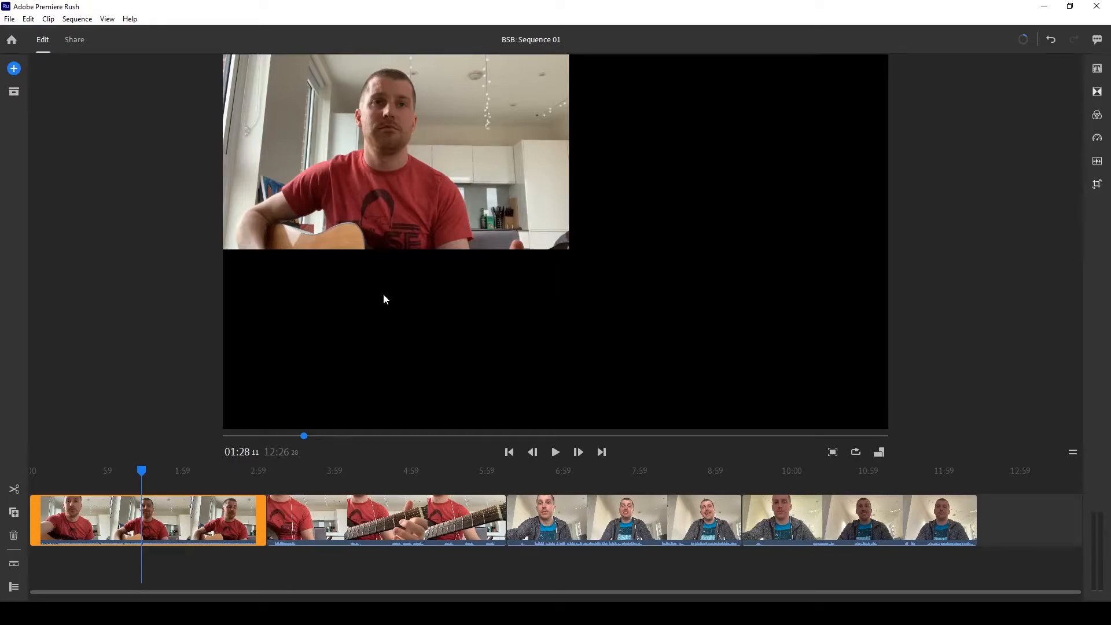
- Scale the lead guitar clip's picture to about half size and place it in the upper-right corner of the frame
click(379, 528)
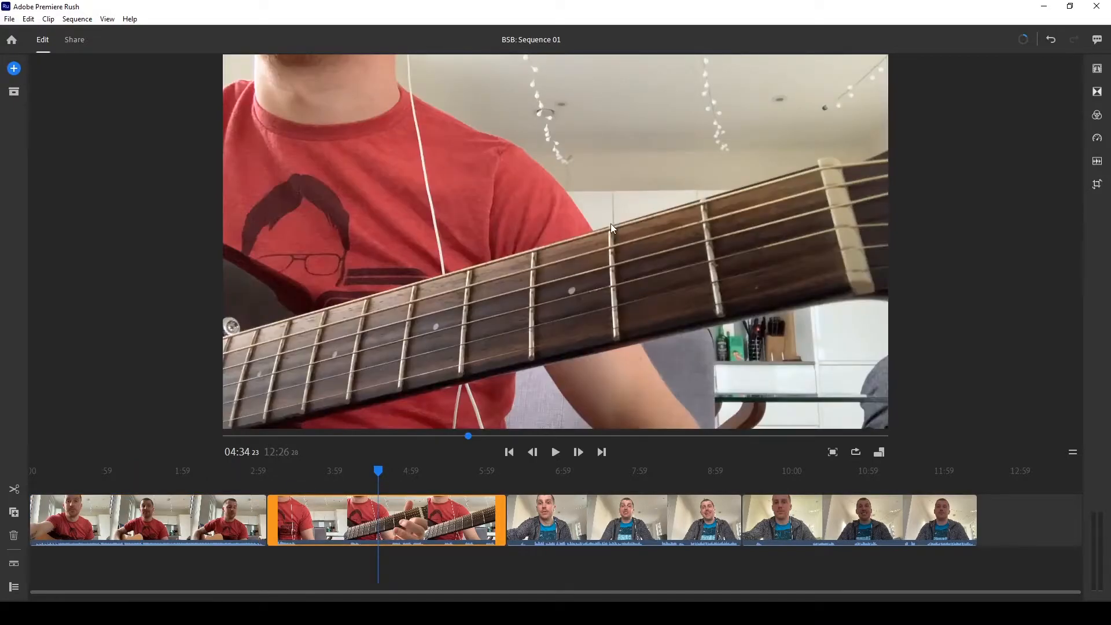
drag(224, 56, 398, 170)
drag(517, 265, 692, 162)
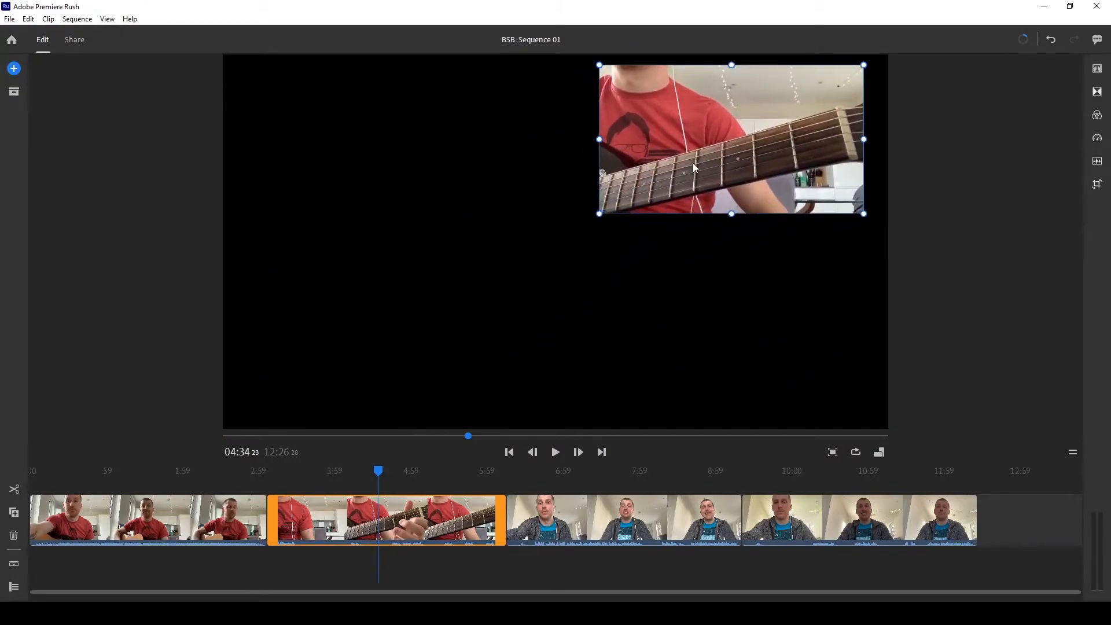
drag(599, 213, 585, 234)
mouse_move(652, 184)
mouse_down()
mouse_move(625, 206)
mouse_move(642, 190)
mouse_up()
- Stack the lead guitar clip above the rhythm guitar clip from the sequence start and adjust its picture to adjoin the rhythm guitar picture
click(388, 525)
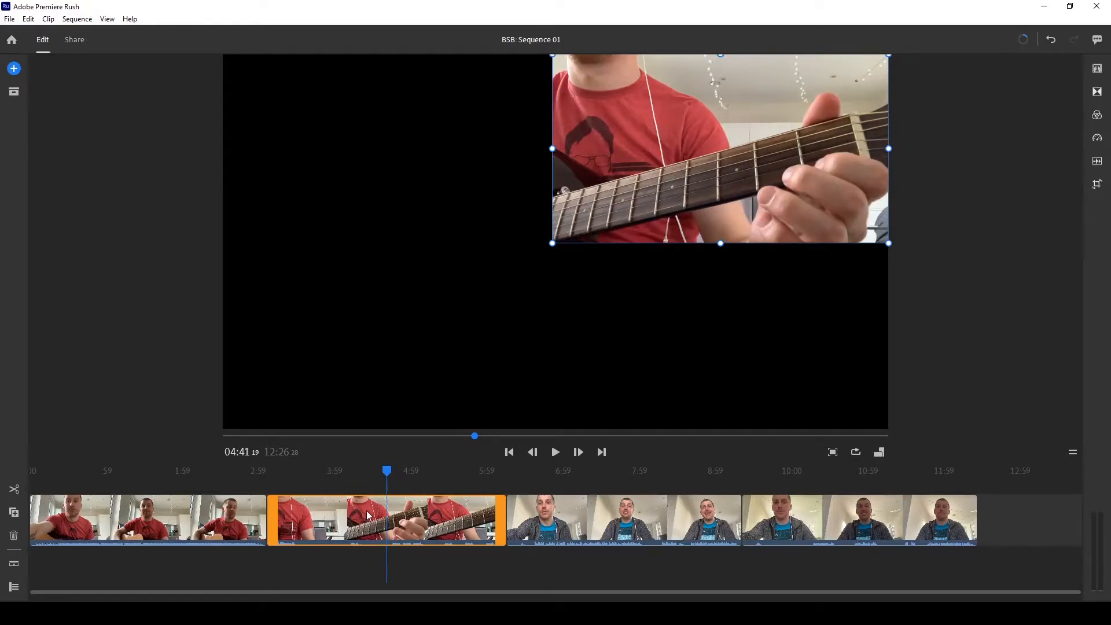
drag(369, 528, 127, 481)
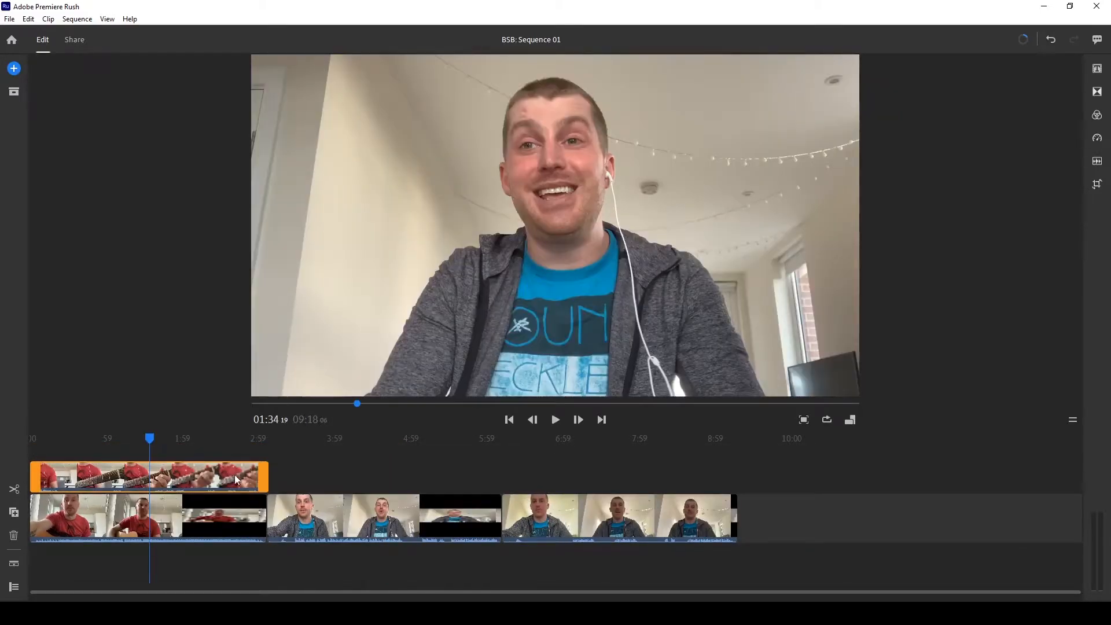
click(694, 193)
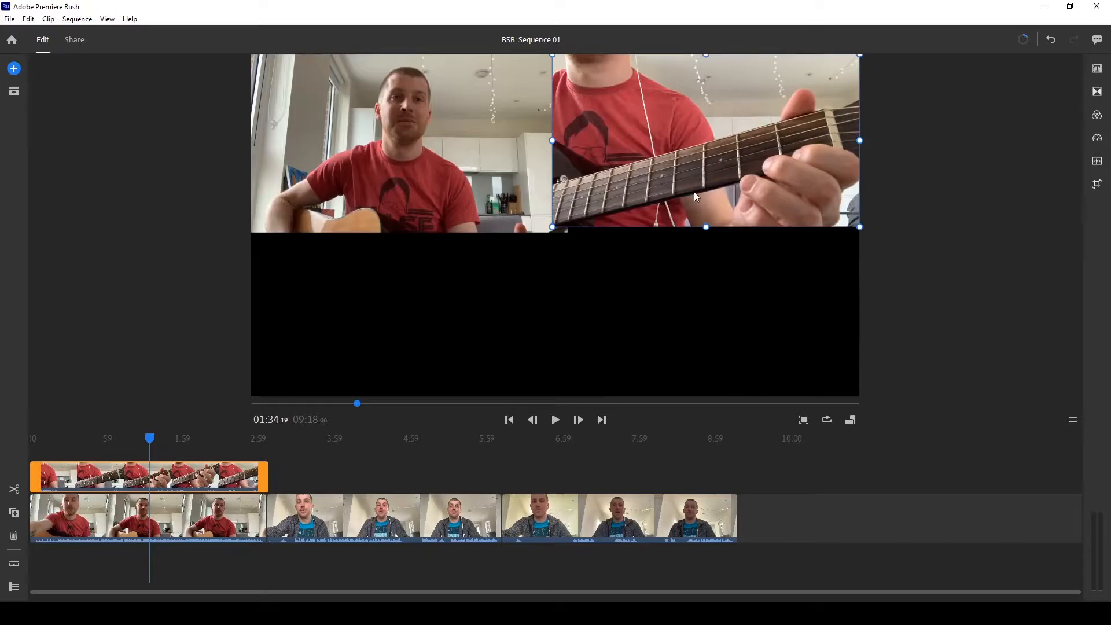
drag(690, 182, 709, 186)
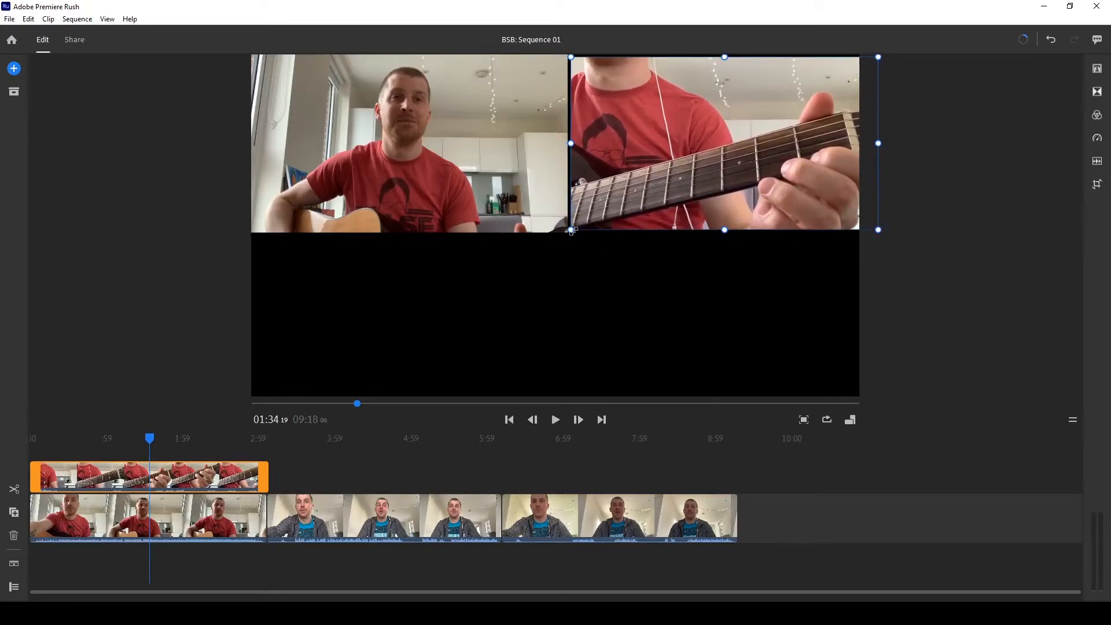
drag(571, 230, 569, 233)
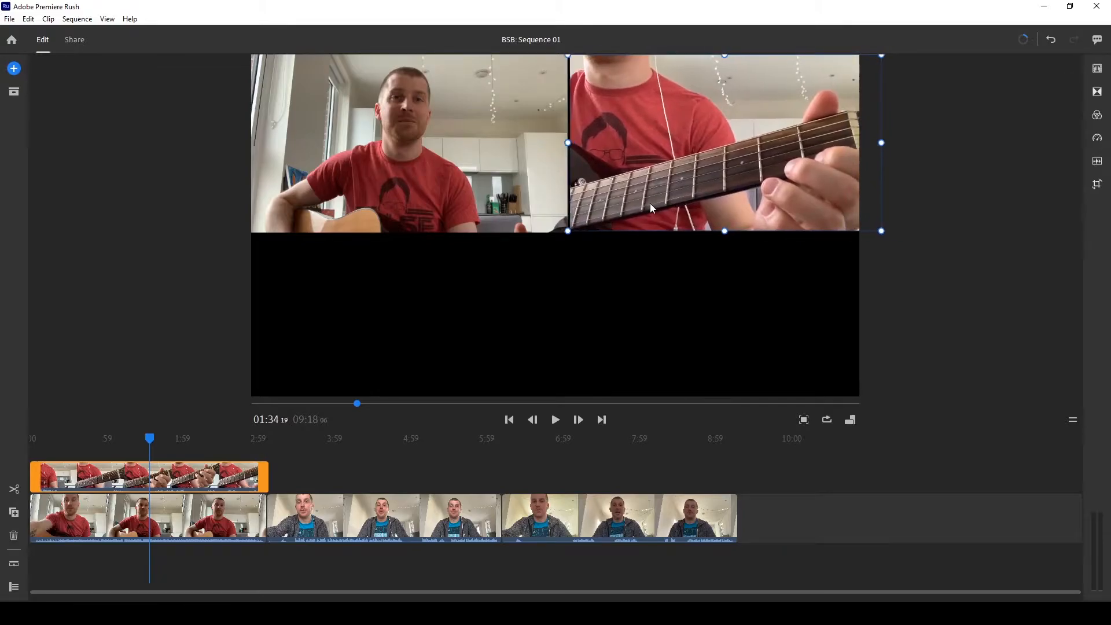
drag(568, 230, 607, 213)
click(579, 296)
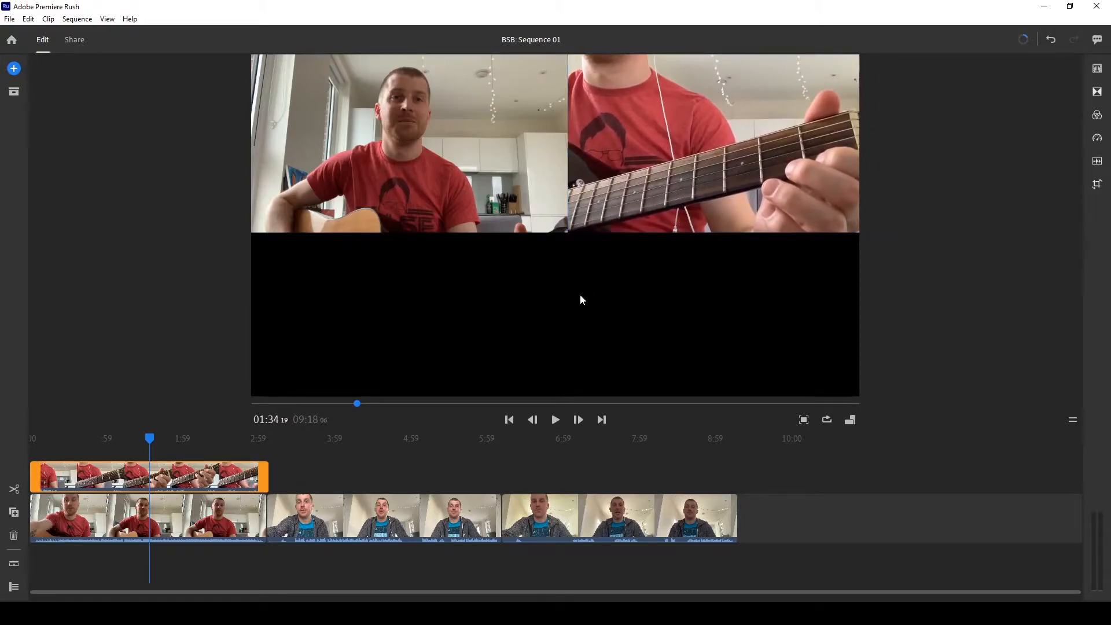
- Fine-tune the lead guitar picture's size and position so it meets the rhythm guitar picture without a gap
click(615, 188)
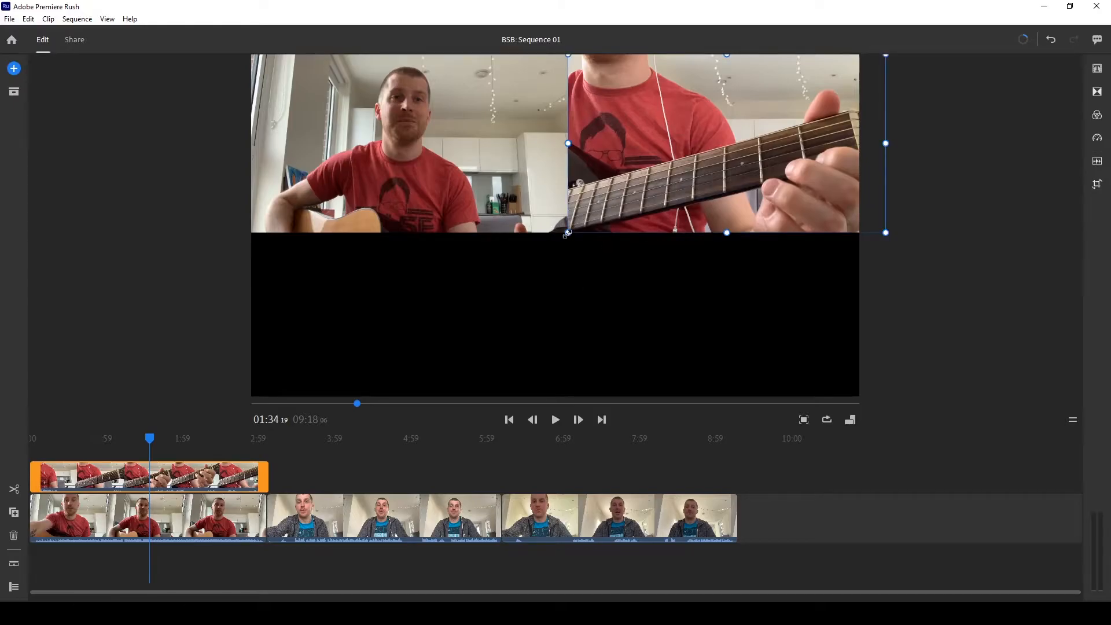
drag(565, 234, 563, 236)
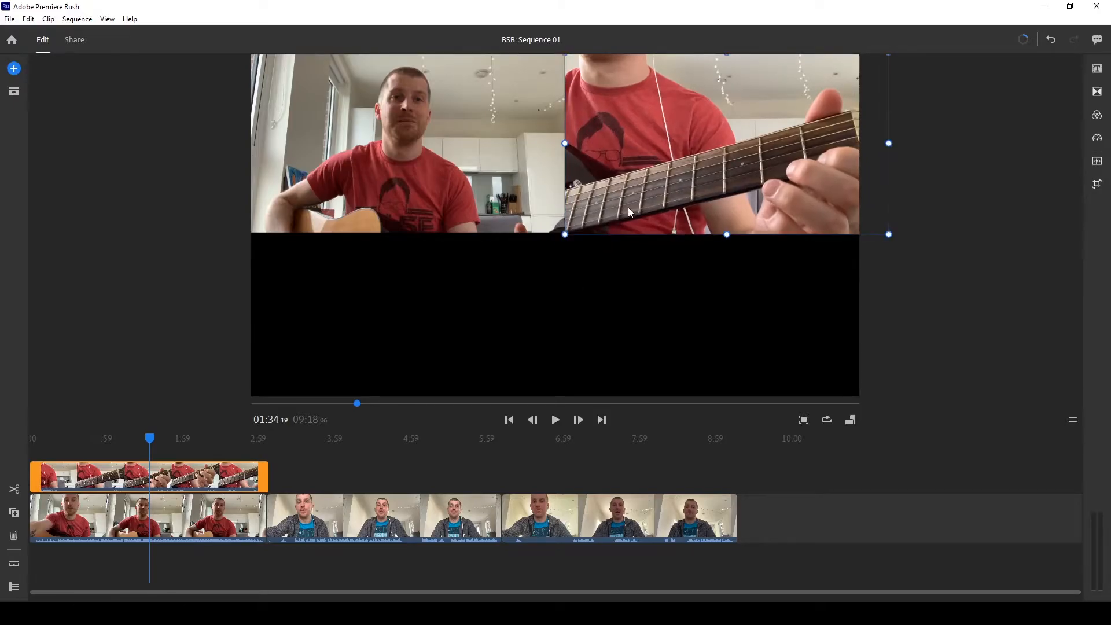
drag(597, 210, 602, 213)
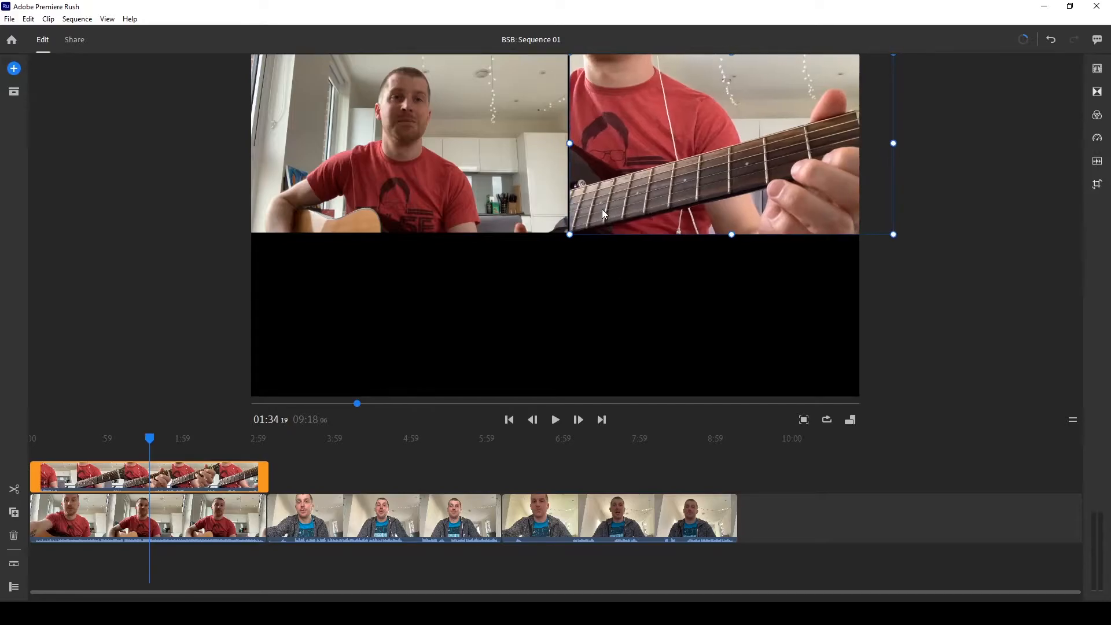
click(618, 288)
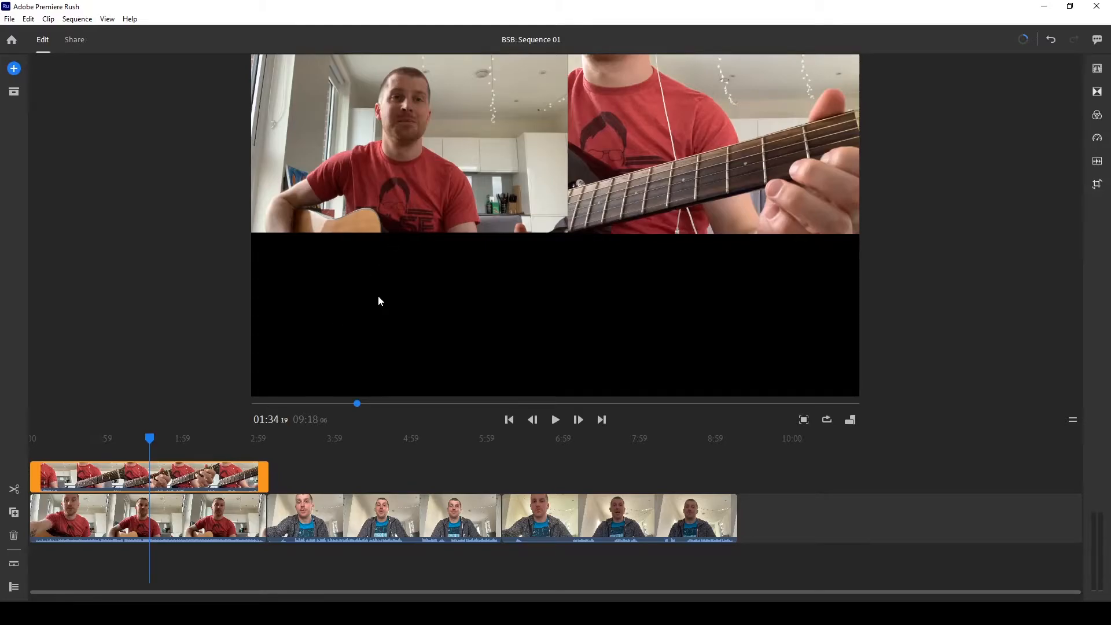
- Stack the vocals clip above the lead guitar clip from the sequence start and scale its picture to fill the frame's lower-left quarter
click(362, 524)
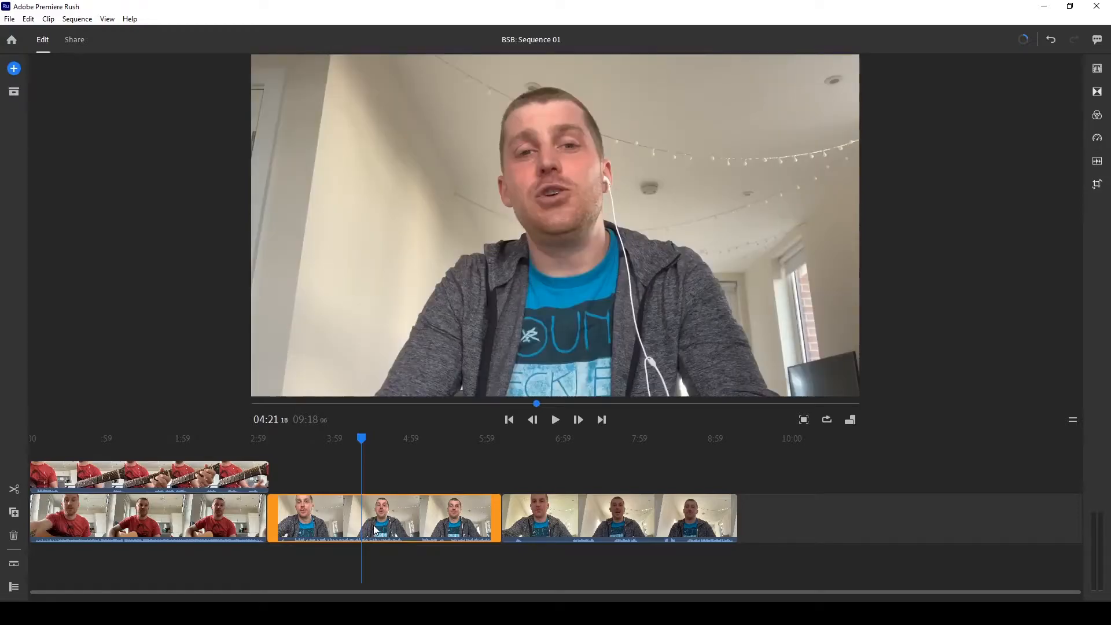
drag(380, 526, 136, 453)
click(544, 217)
drag(311, 77, 416, 145)
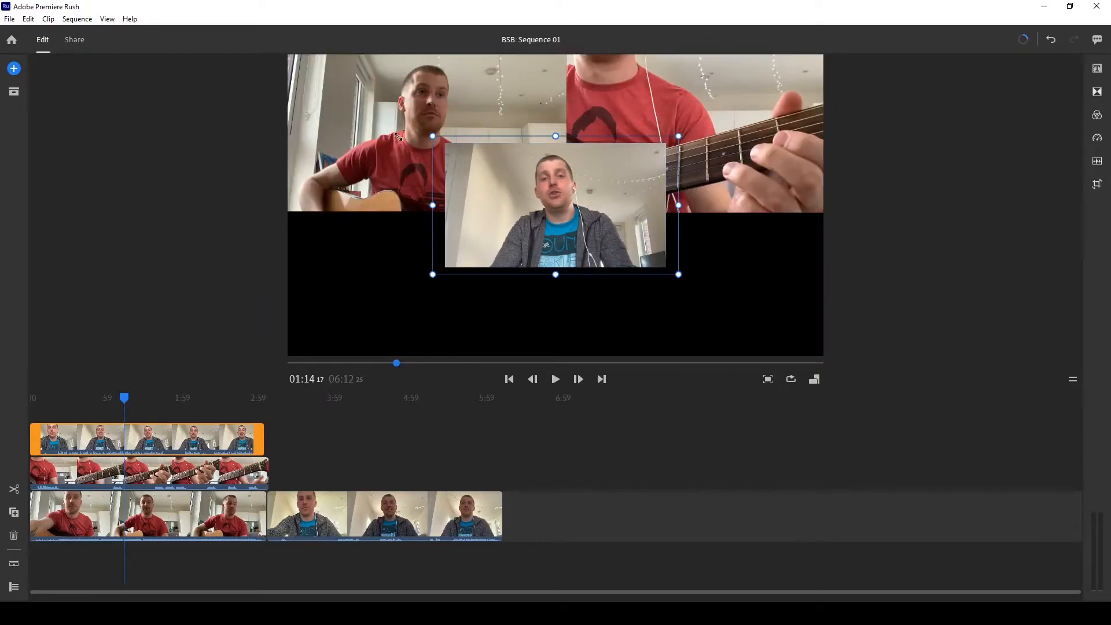
drag(553, 210, 440, 292)
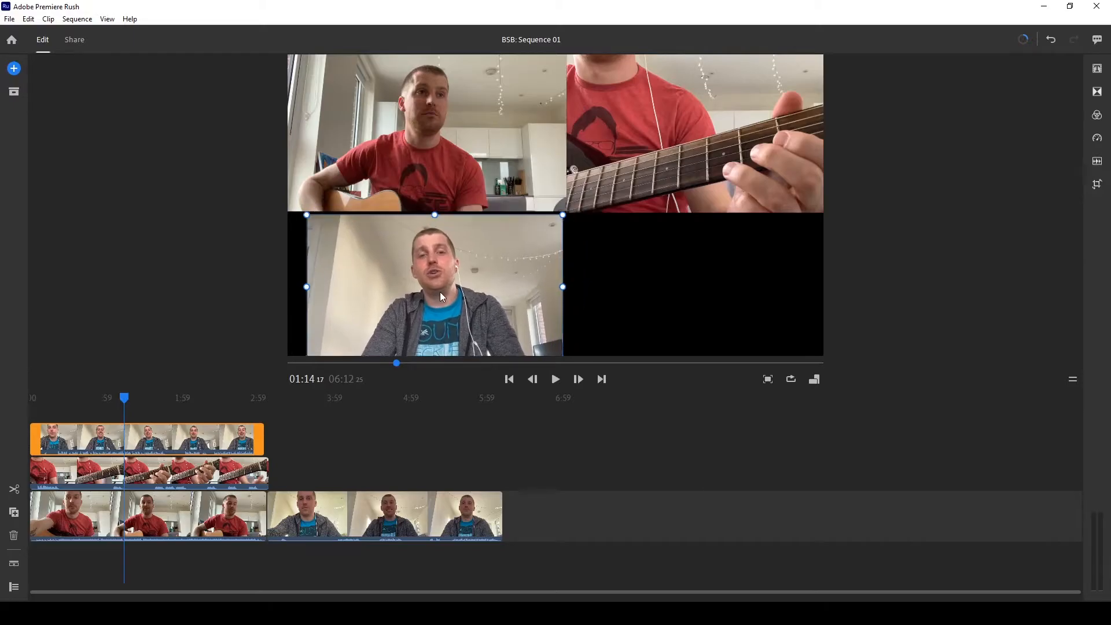
drag(562, 215, 546, 239)
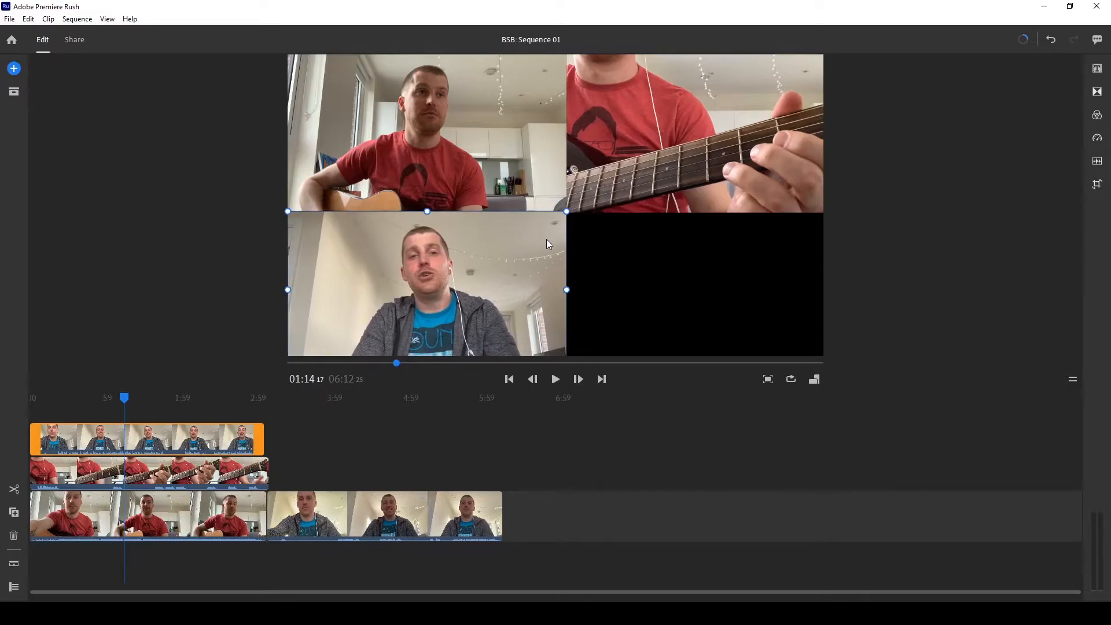
click(578, 246)
click(530, 257)
click(641, 262)
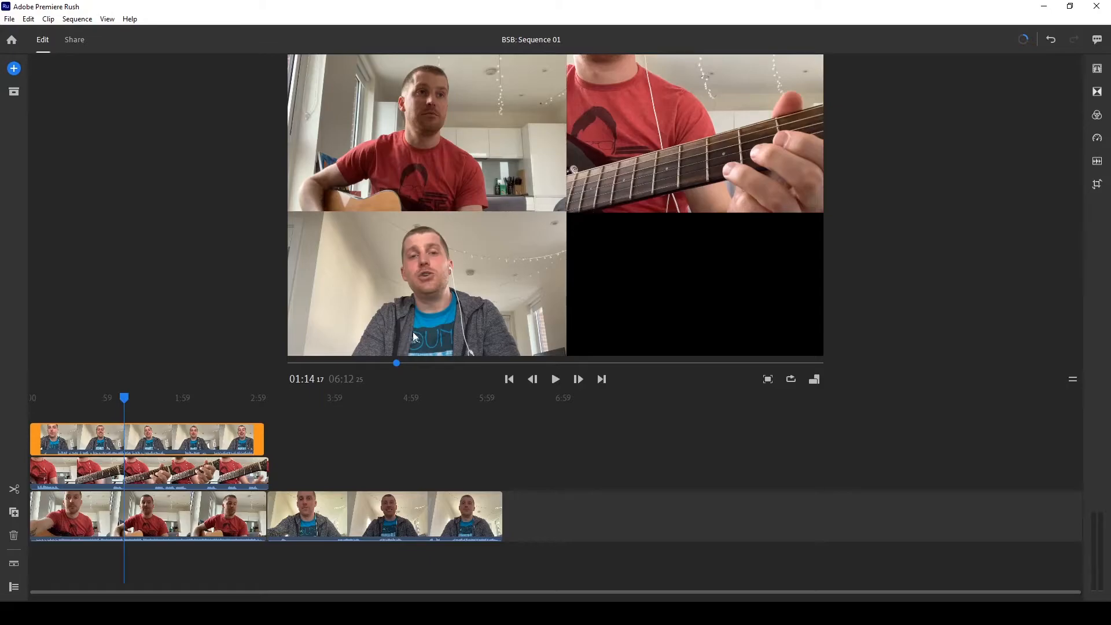
- Stack the backing vocal clip above the vocals clip, aligned to the start of the sequence
click(384, 523)
drag(380, 523, 133, 413)
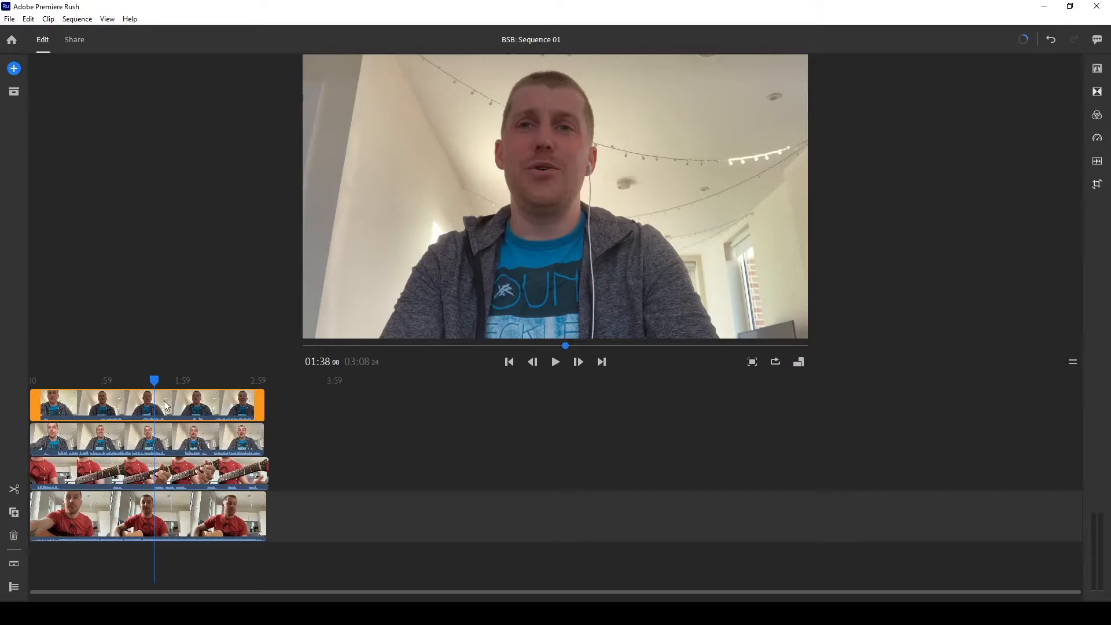
drag(162, 400, 141, 414)
- Scale the backing vocal picture to about half size and align it in the lower-right quarter of the frame, beside the vocals picture
click(412, 231)
drag(327, 69, 435, 140)
drag(680, 253, 740, 288)
drag(802, 334, 813, 339)
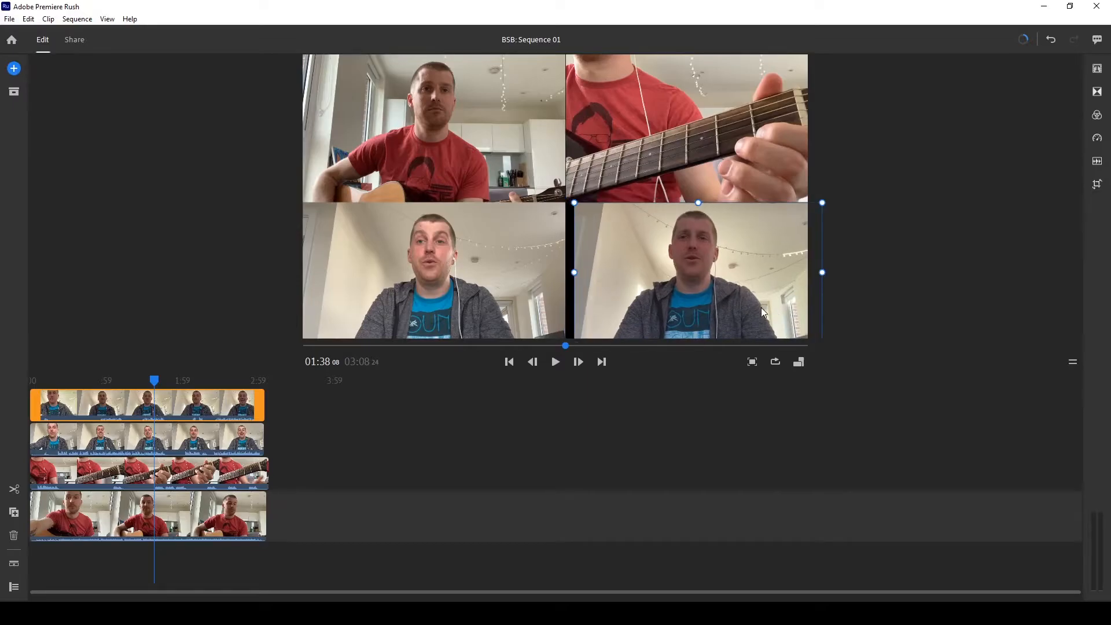
click(1044, 262)
click(613, 266)
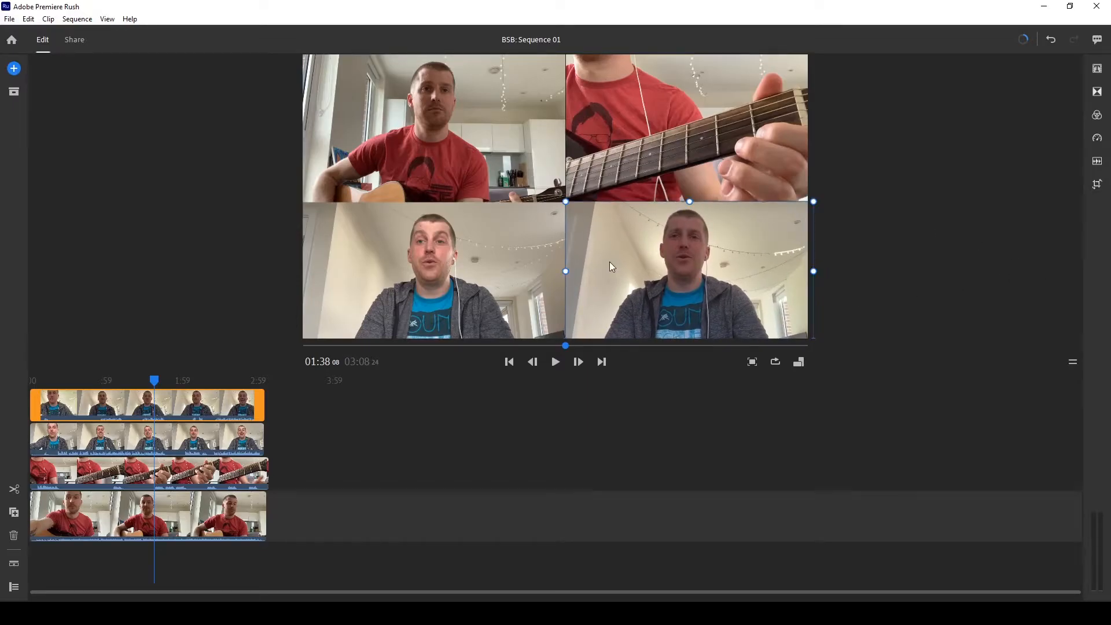
click(907, 210)
click(662, 243)
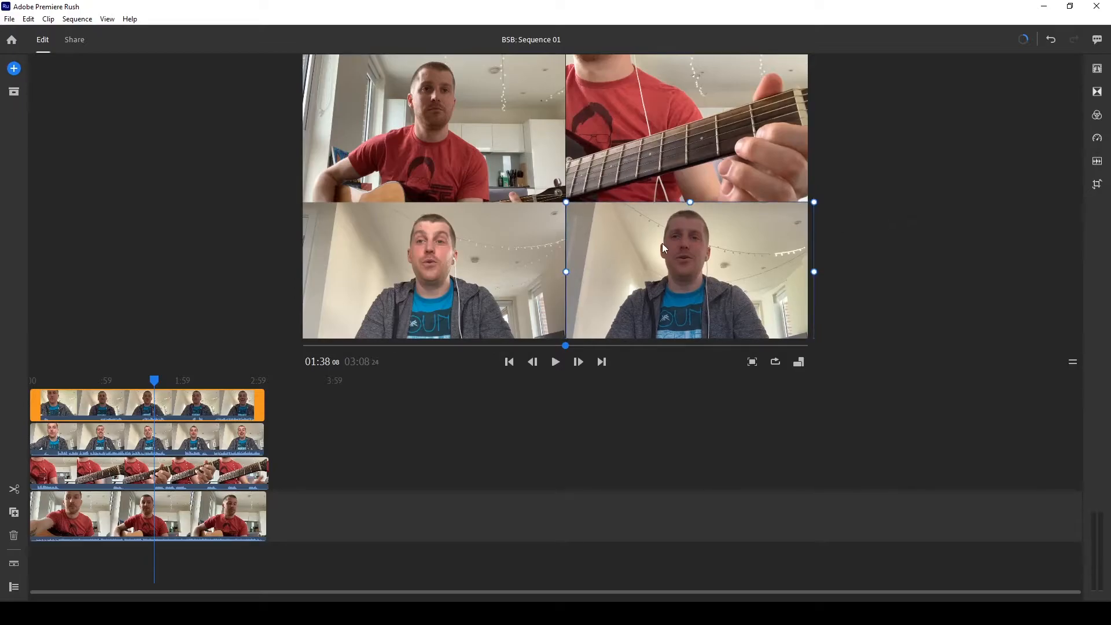
- Review the four-way layout in an enlarged preview and inspect the picture edges at another point in the sequence
click(841, 243)
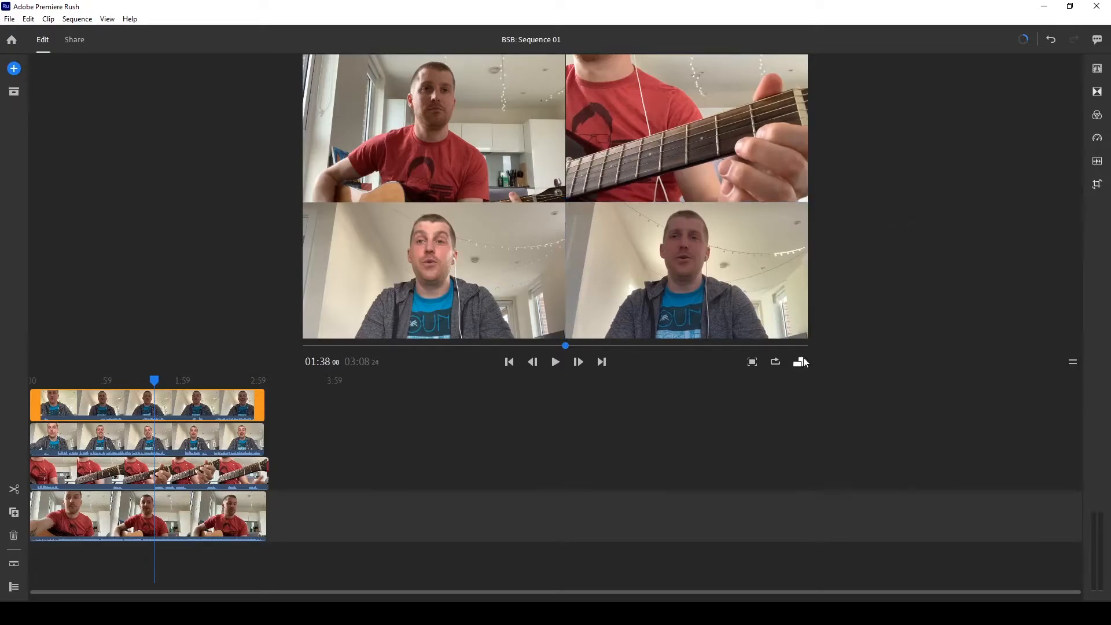
click(752, 362)
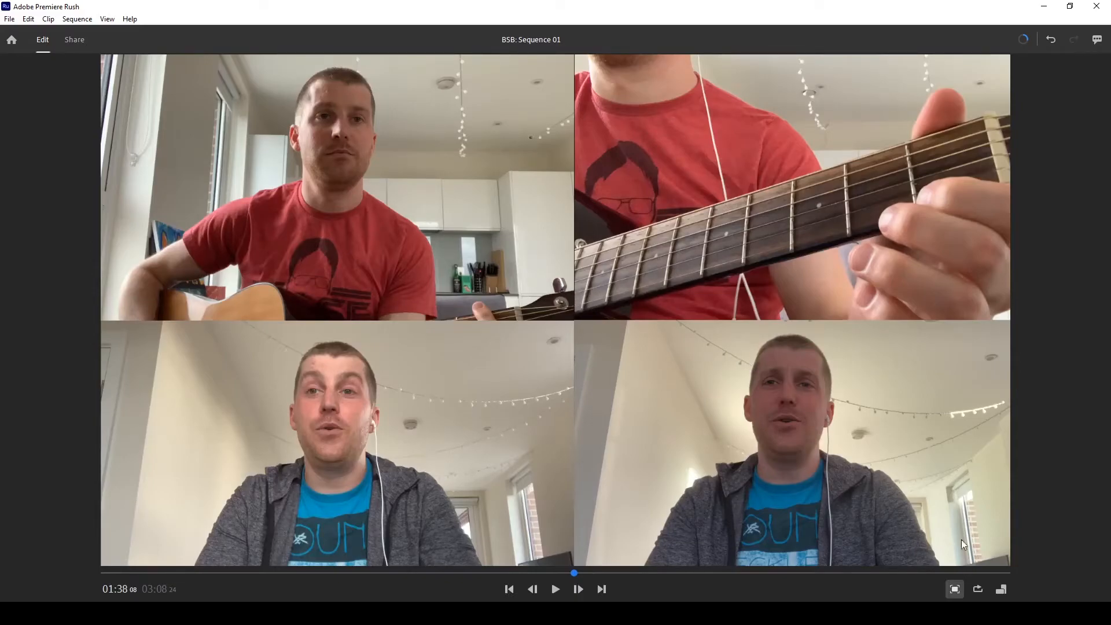
click(955, 588)
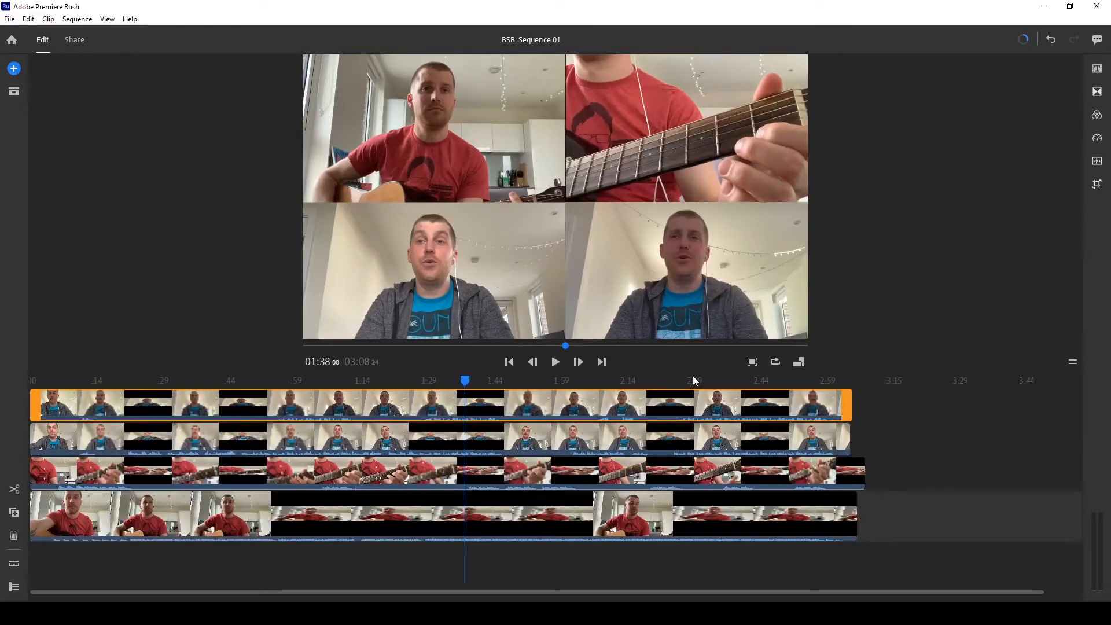
click(198, 405)
click(595, 243)
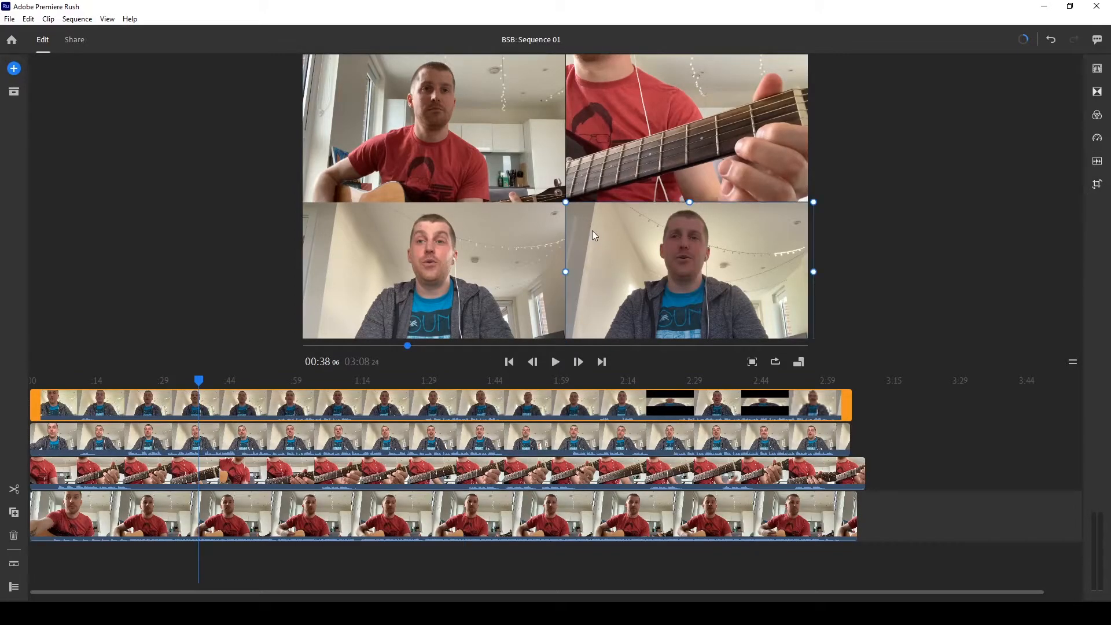
click(877, 196)
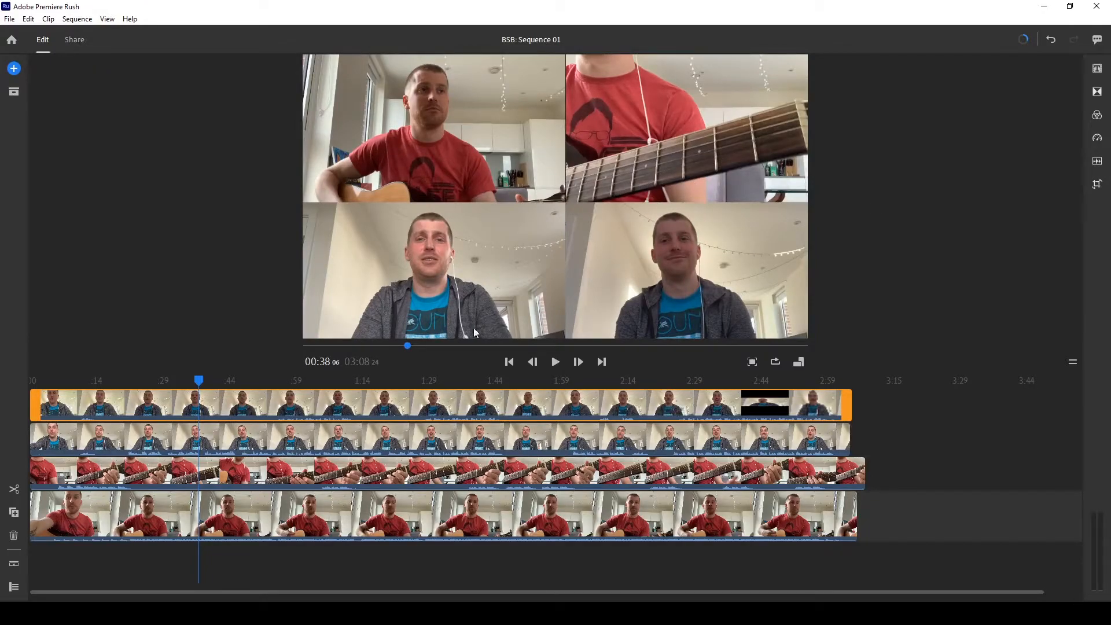
click(589, 88)
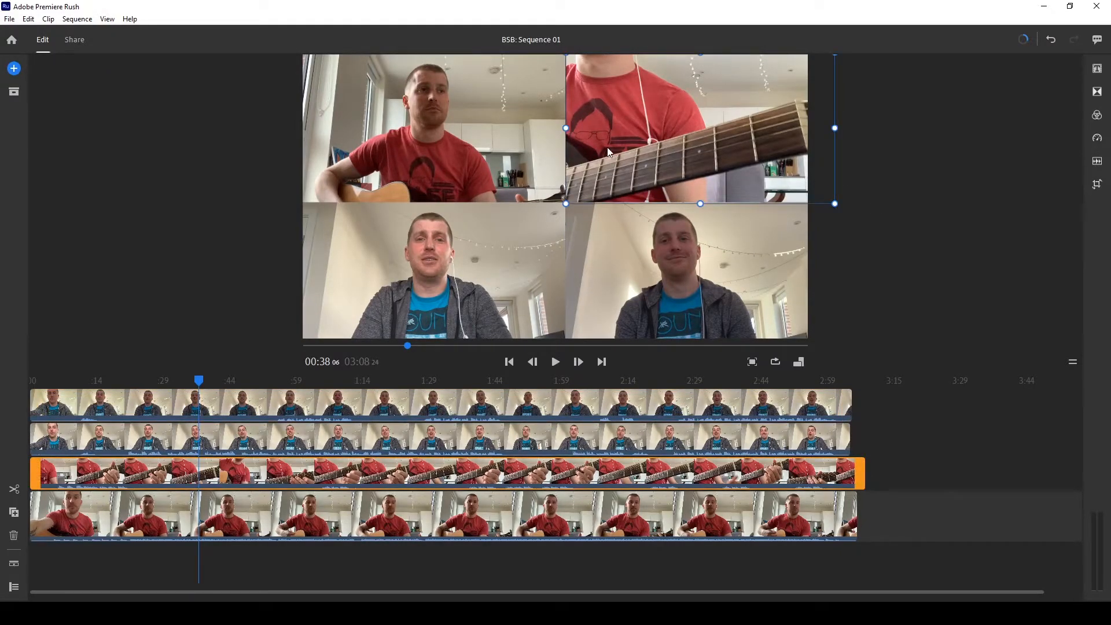
click(932, 264)
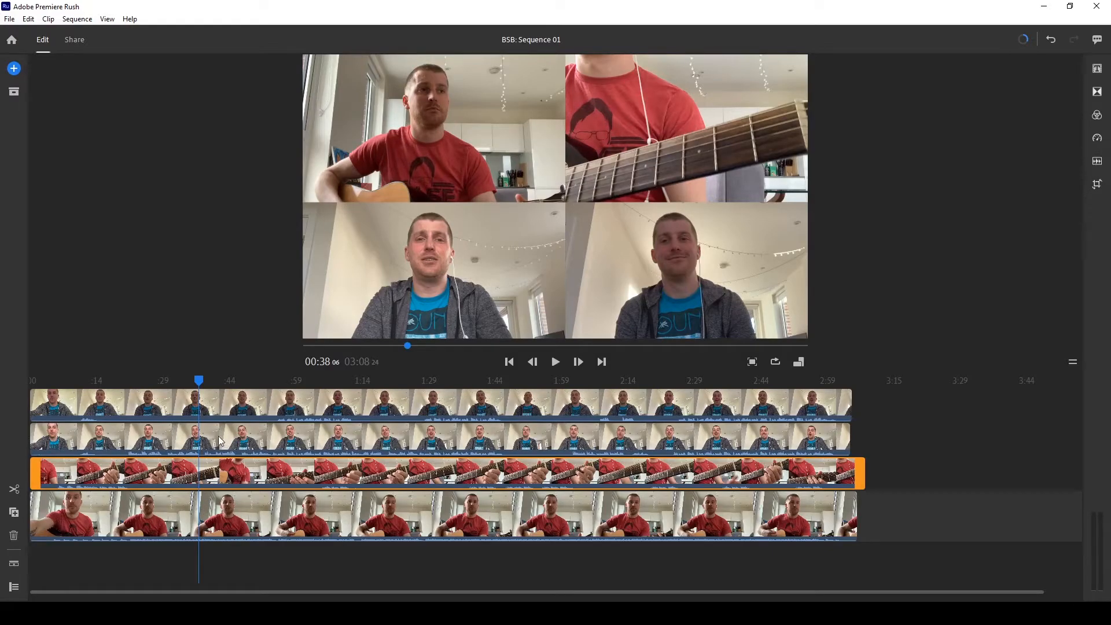
drag(171, 435, 1003, 432)
drag(230, 407, 1038, 407)
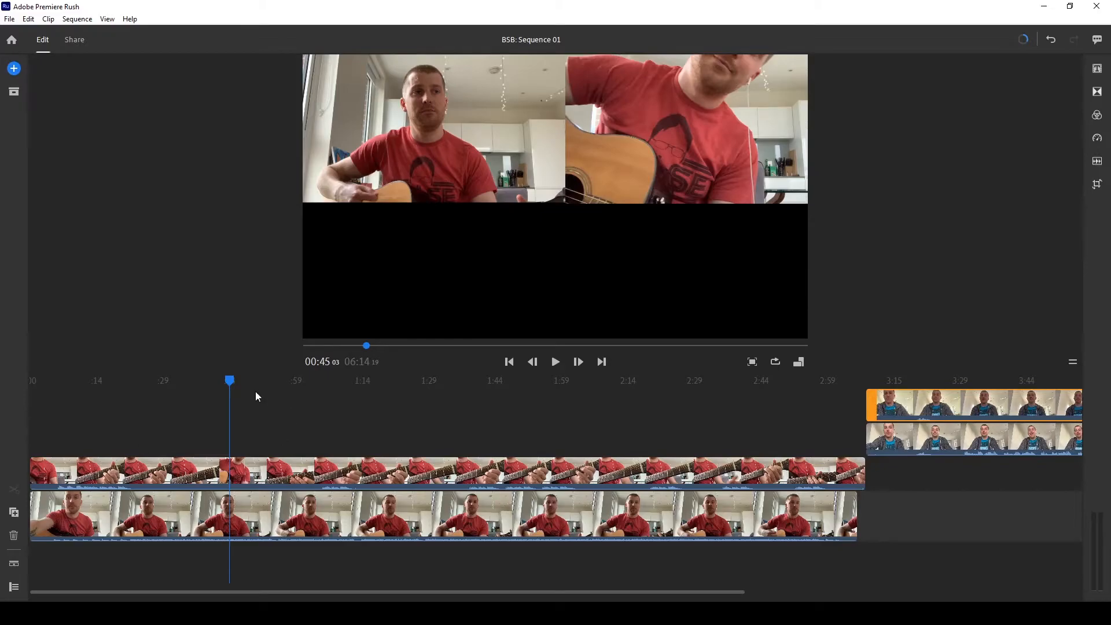
drag(963, 410, 110, 405)
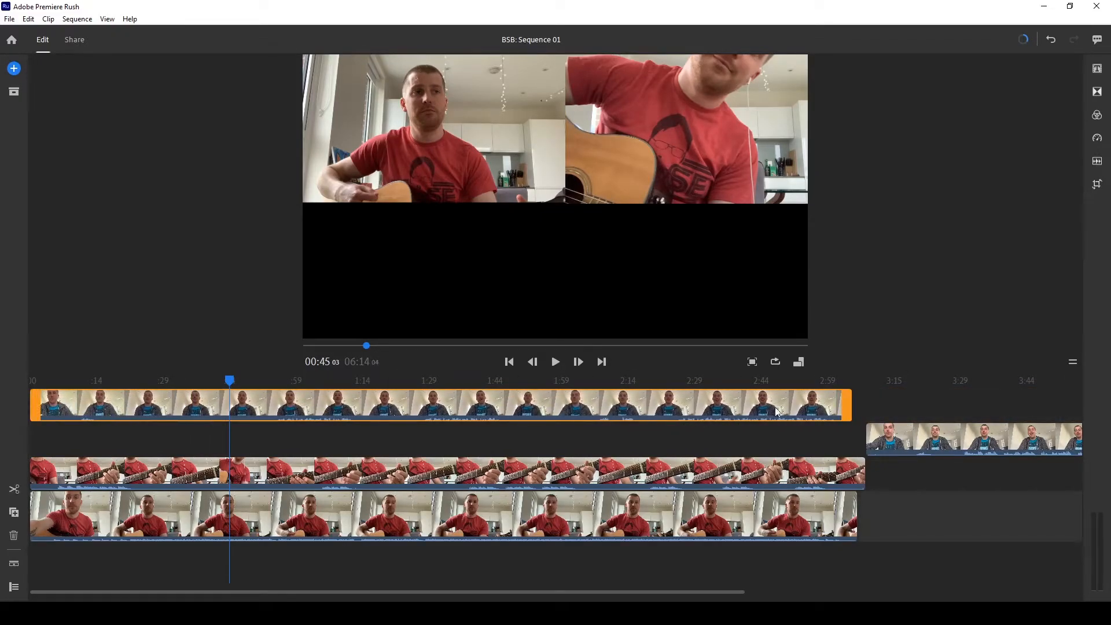
click(924, 438)
drag(959, 437, 128, 448)
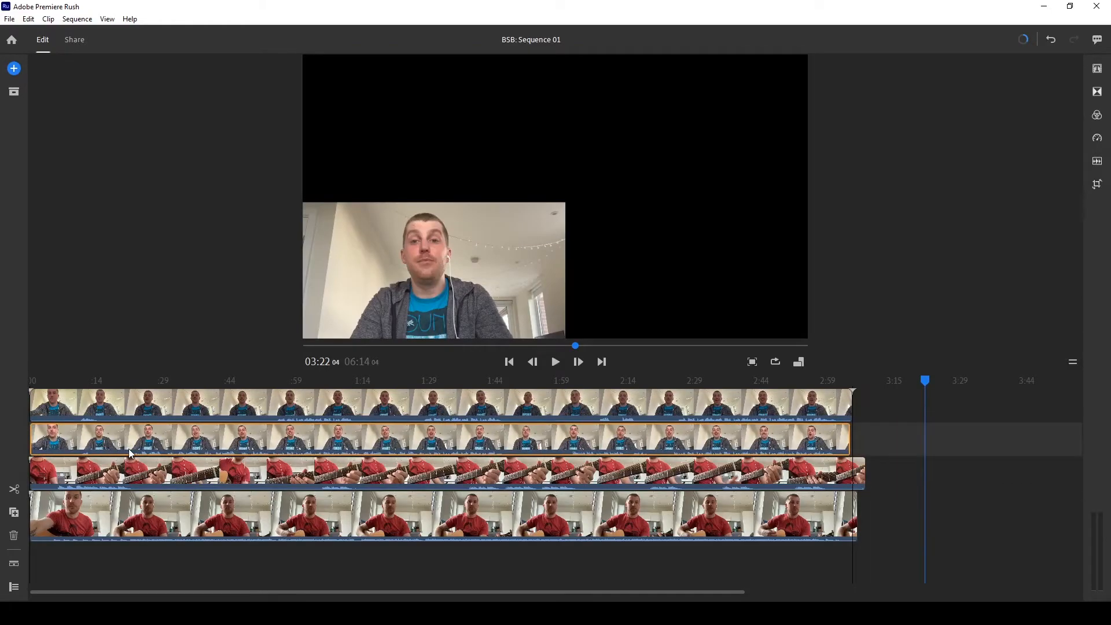
- Mute the audio of the vocals clip on the third track
click(67, 380)
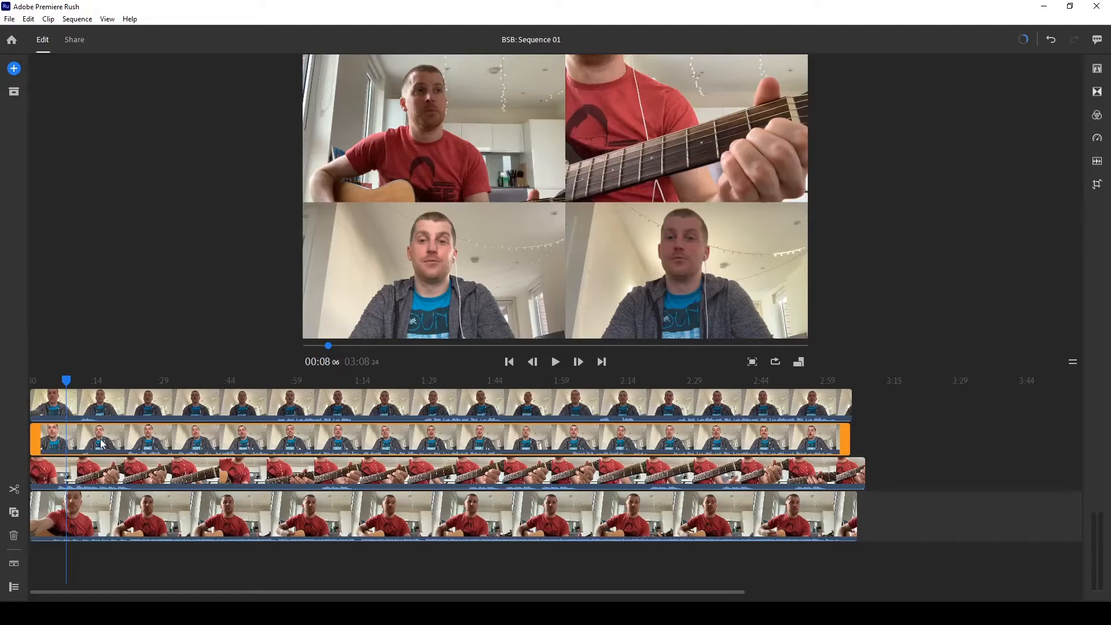
click(92, 438)
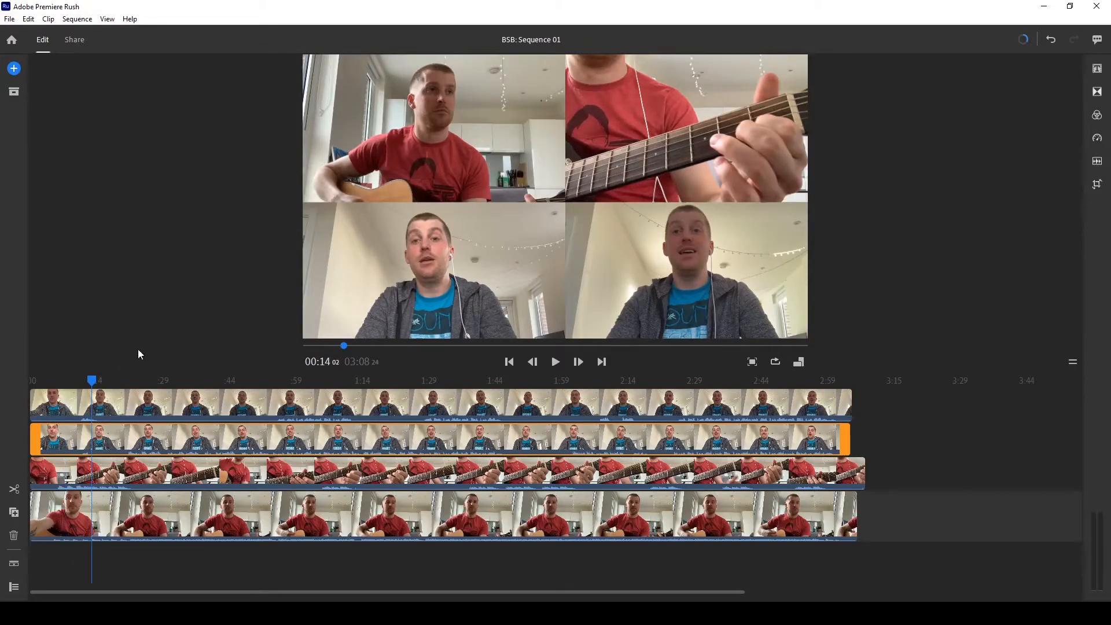
click(116, 440)
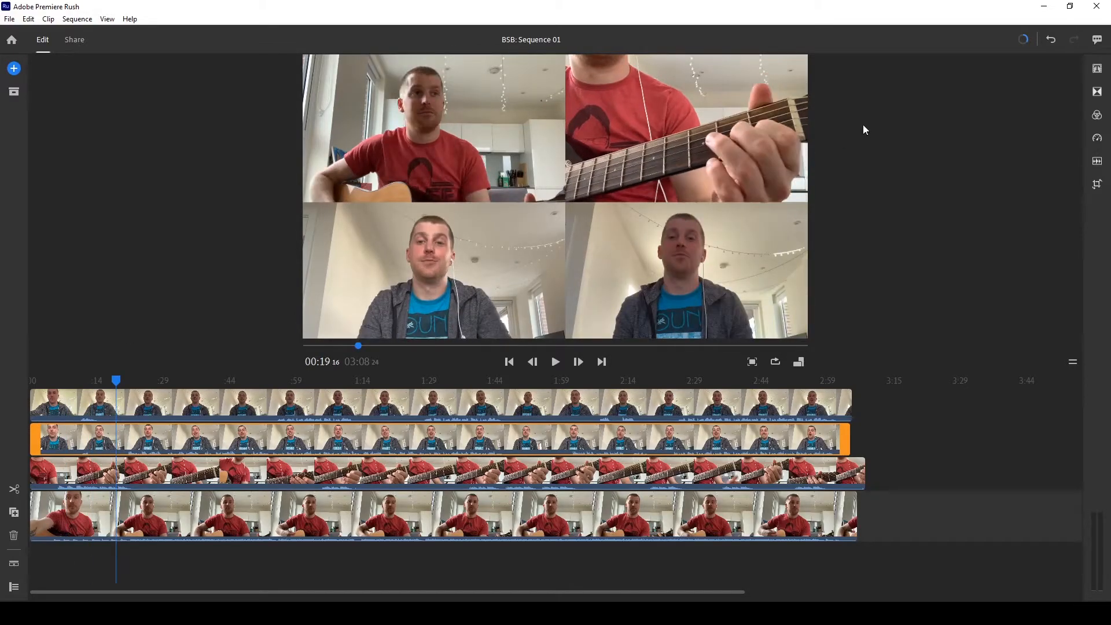
click(1096, 163)
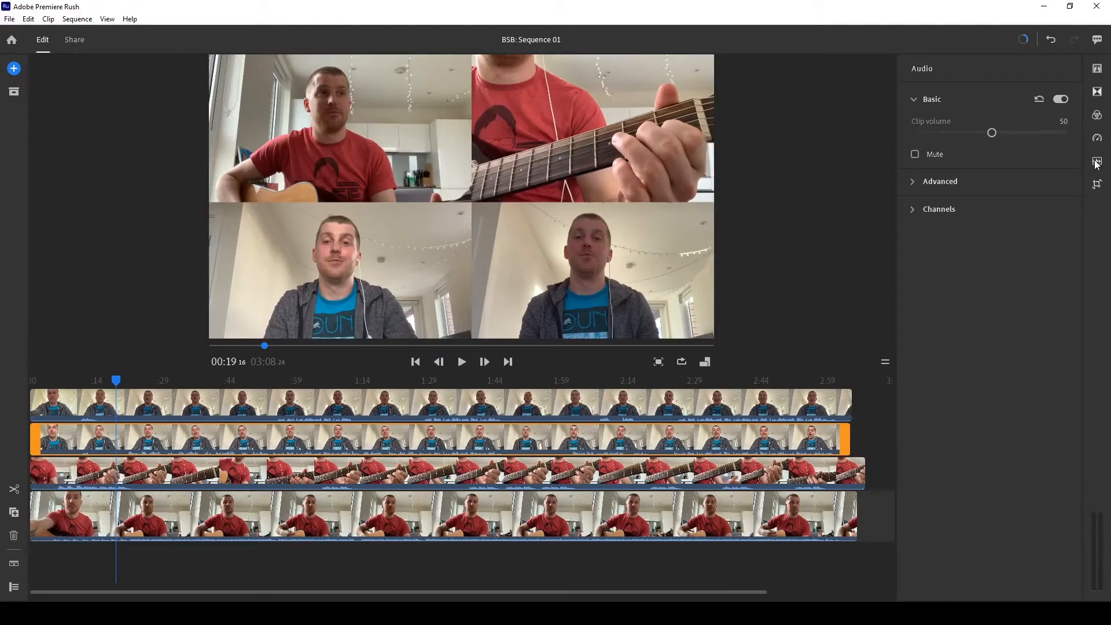
click(914, 154)
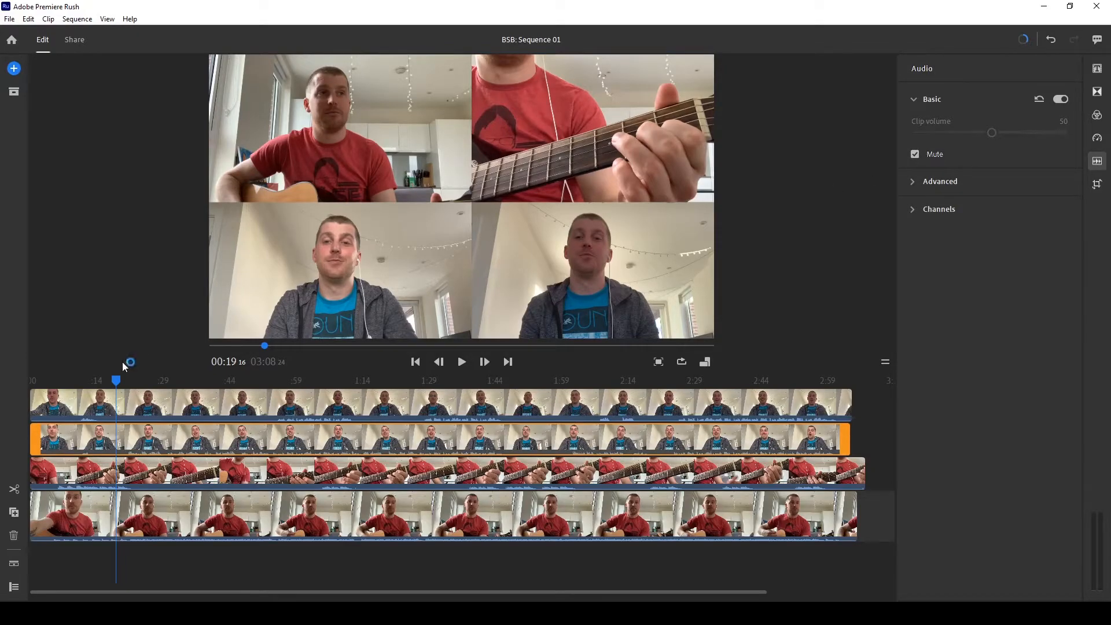
- Mute the audio of the backing vocal clip on the uppermost track
click(86, 411)
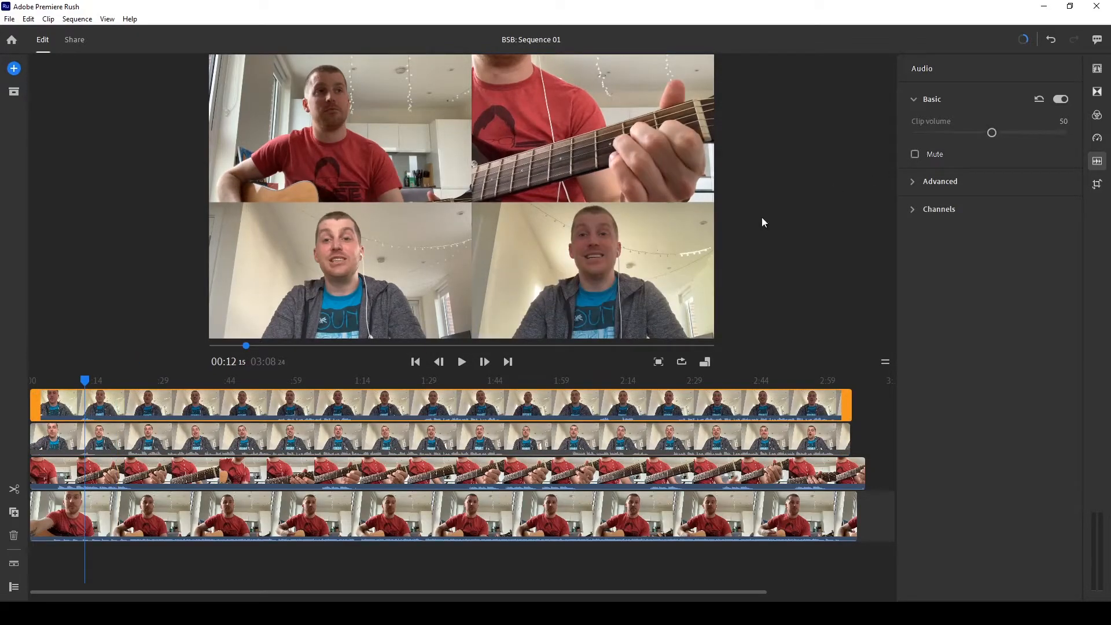
click(914, 153)
click(1094, 162)
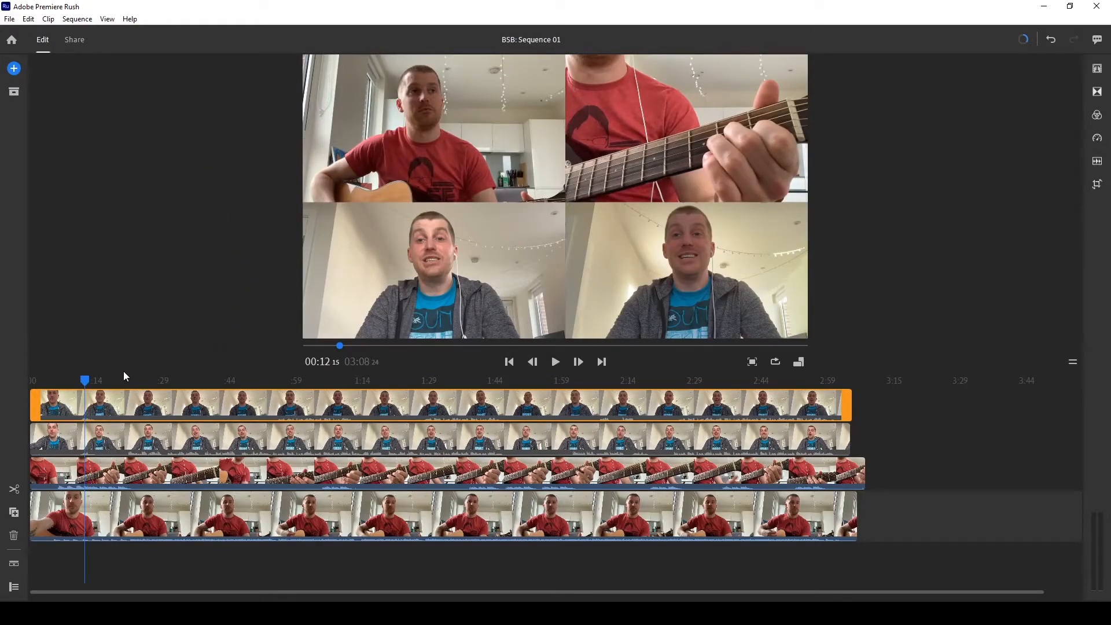
- Trim just over a second off the start of the lead guitar clip, up to where the playing position begins
click(55, 381)
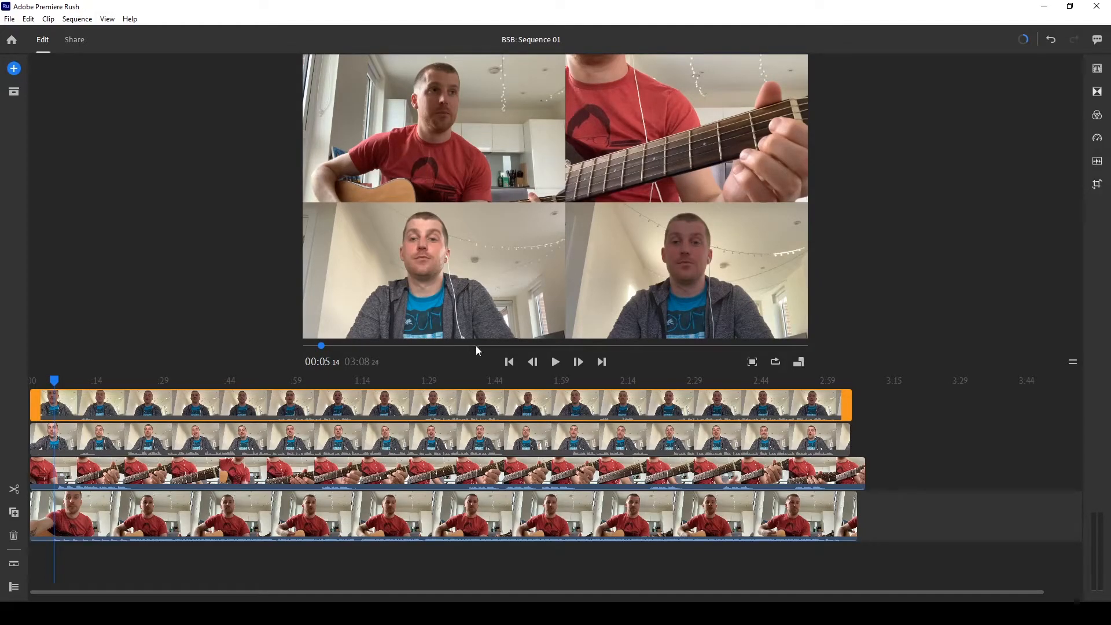
click(509, 361)
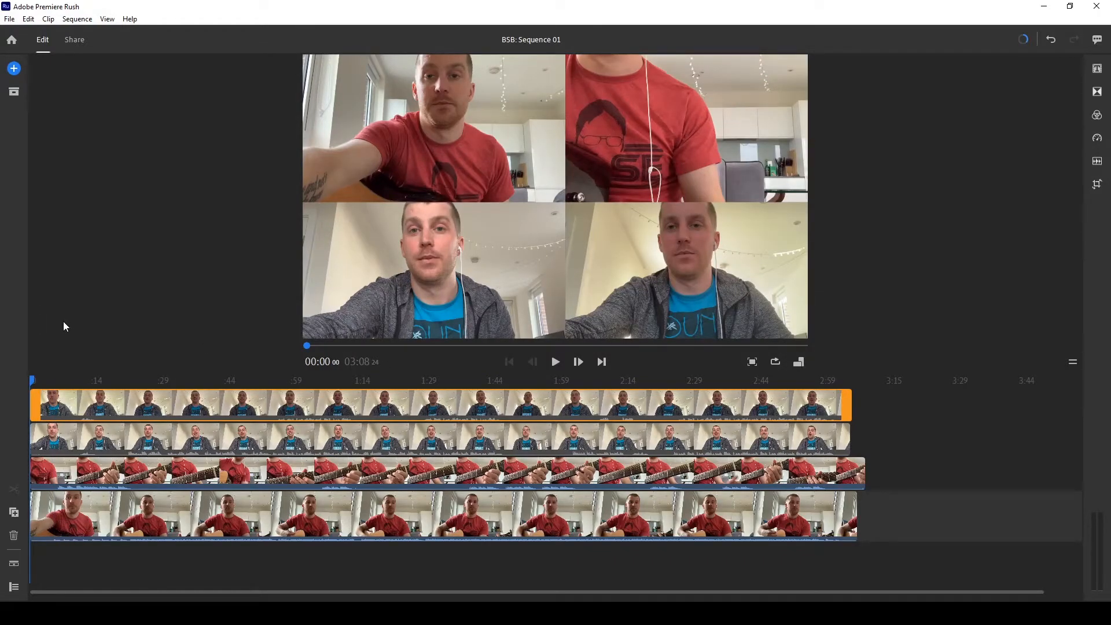
key(=)
key(=)
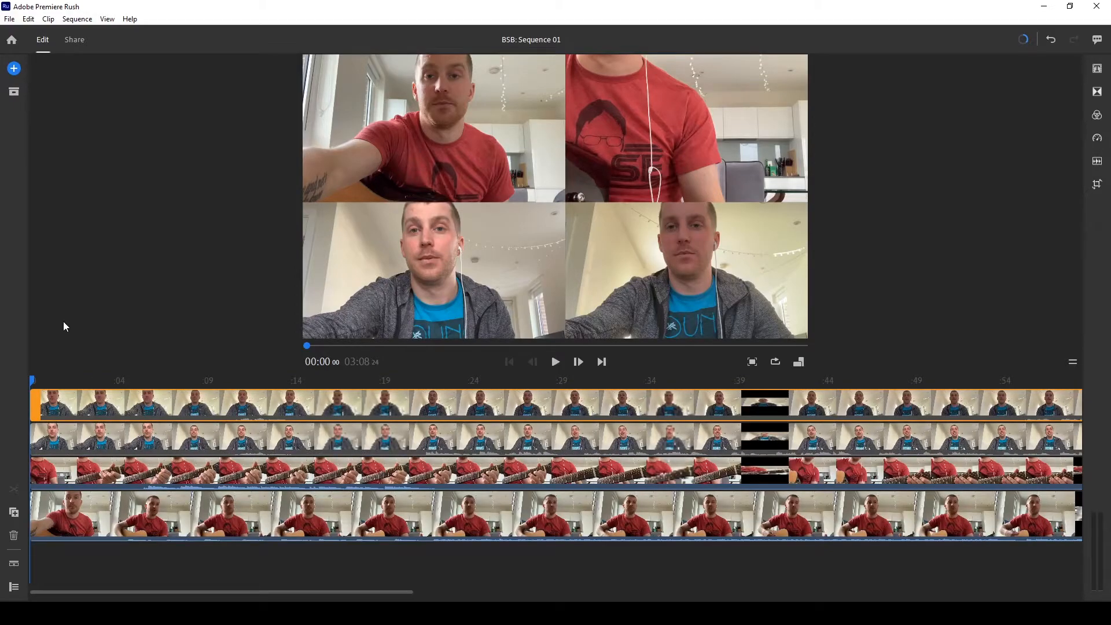
key(=)
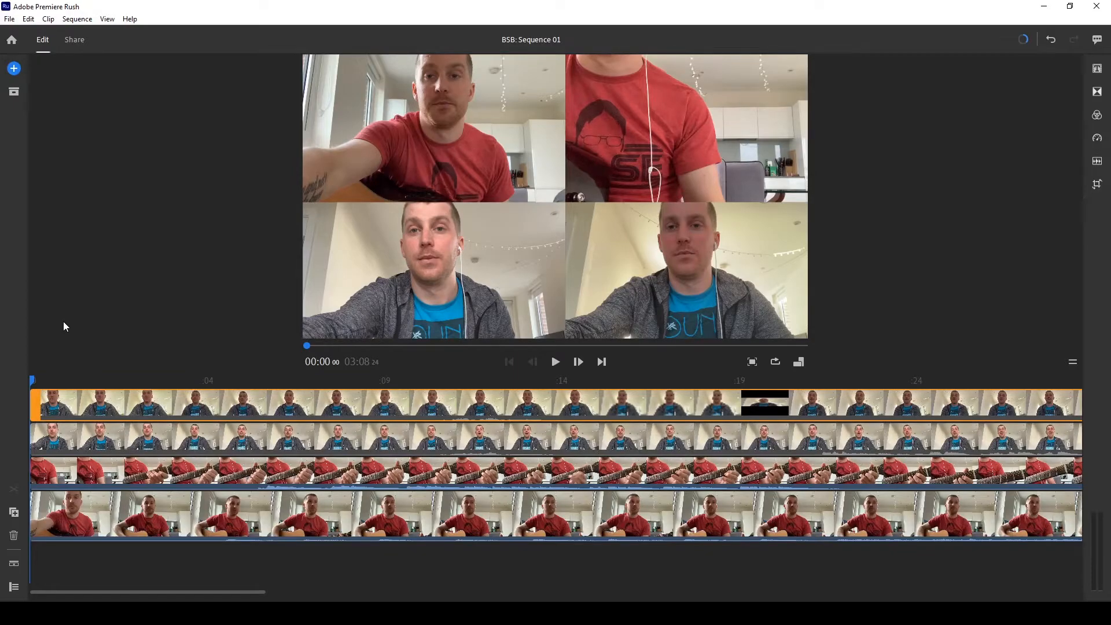
key(=)
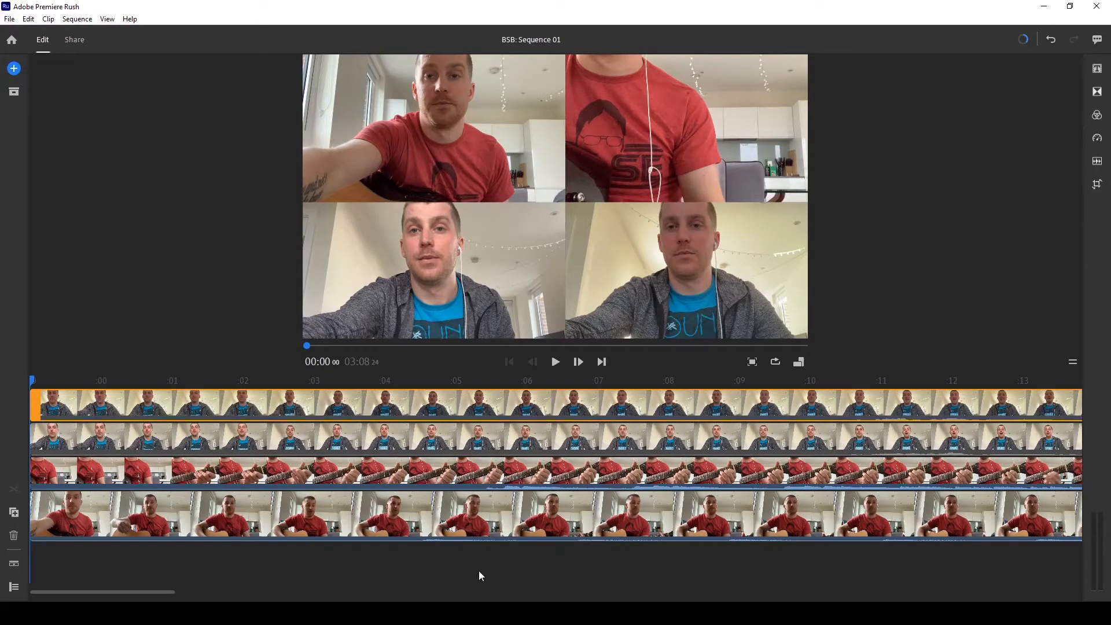
key(minus)
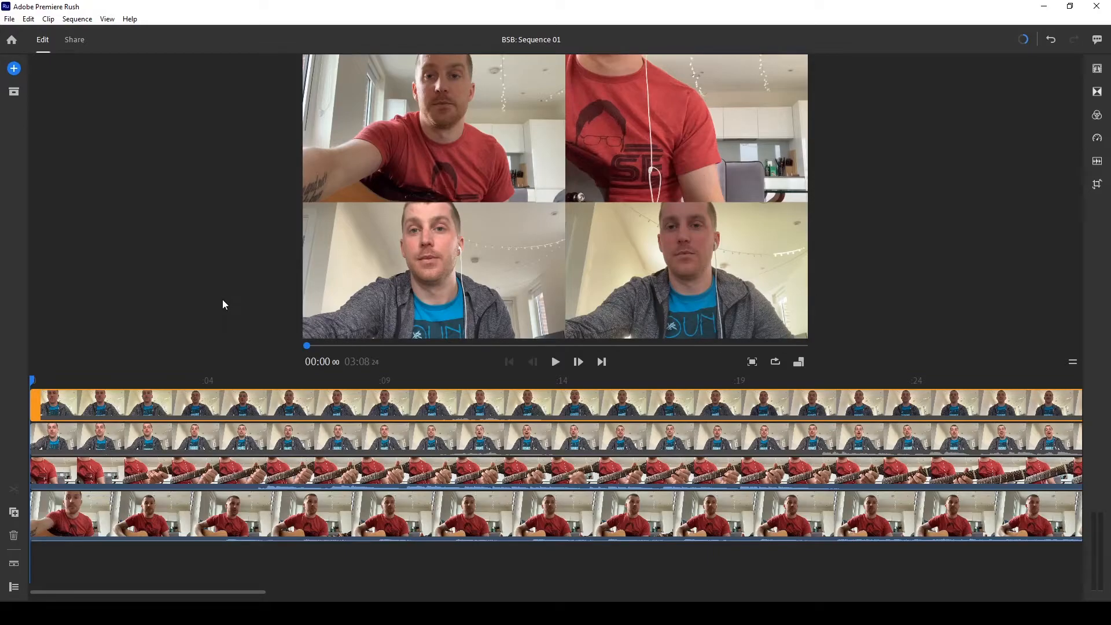
click(90, 468)
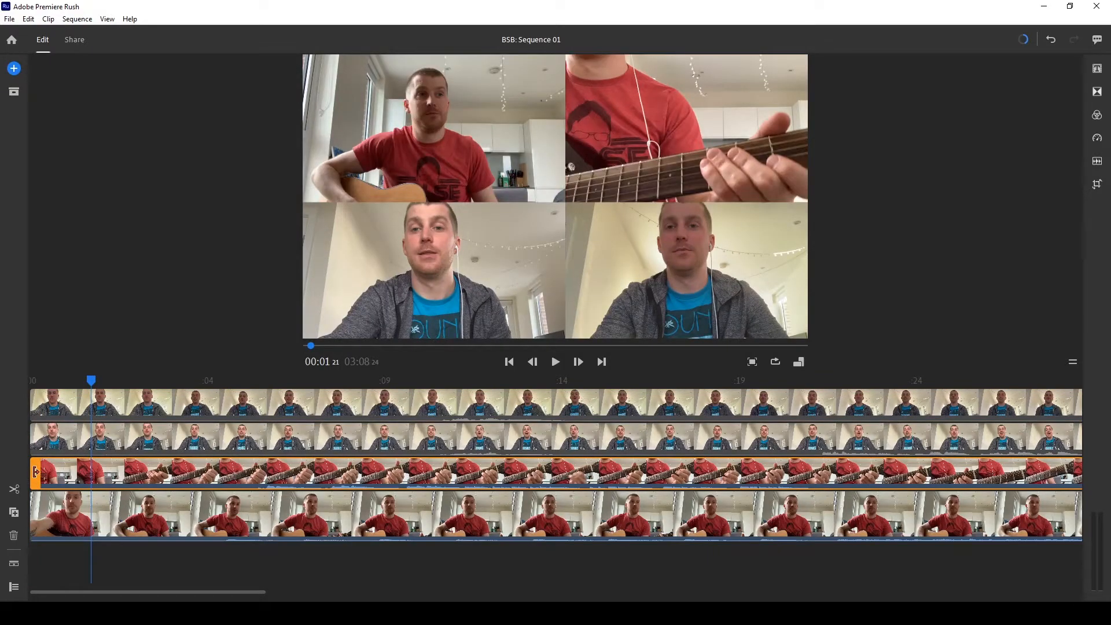
mouse_move(34, 471)
mouse_down()
mouse_move(52, 471)
mouse_move(36, 471)
mouse_move(34, 484)
mouse_up()
drag(37, 472, 80, 473)
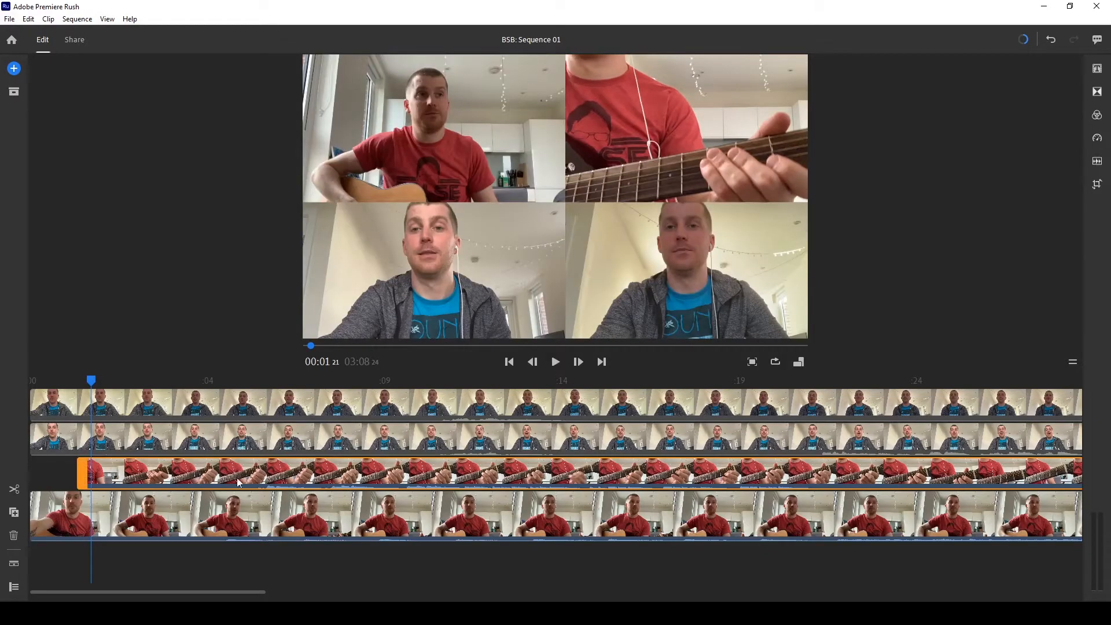
- Shift the trimmed lead guitar clip slightly earlier along the timeline to line it up with the rhythm guitar clip
drag(295, 477, 263, 477)
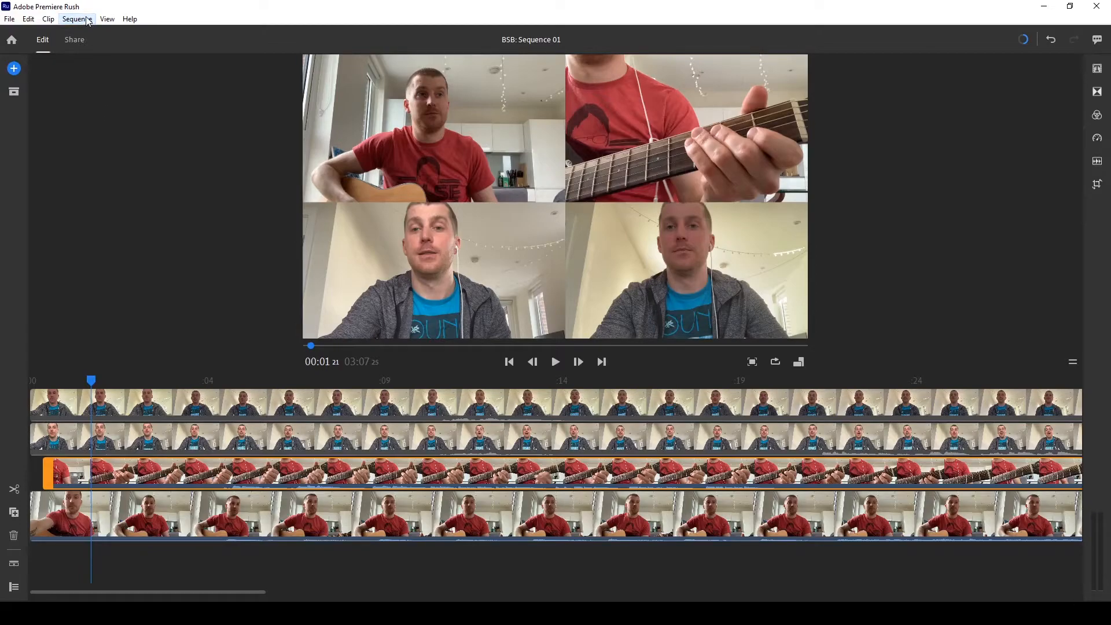
click(111, 478)
mouse_move(111, 478)
mouse_down()
mouse_move(185, 480)
mouse_move(109, 486)
mouse_move(197, 493)
mouse_move(123, 485)
mouse_up()
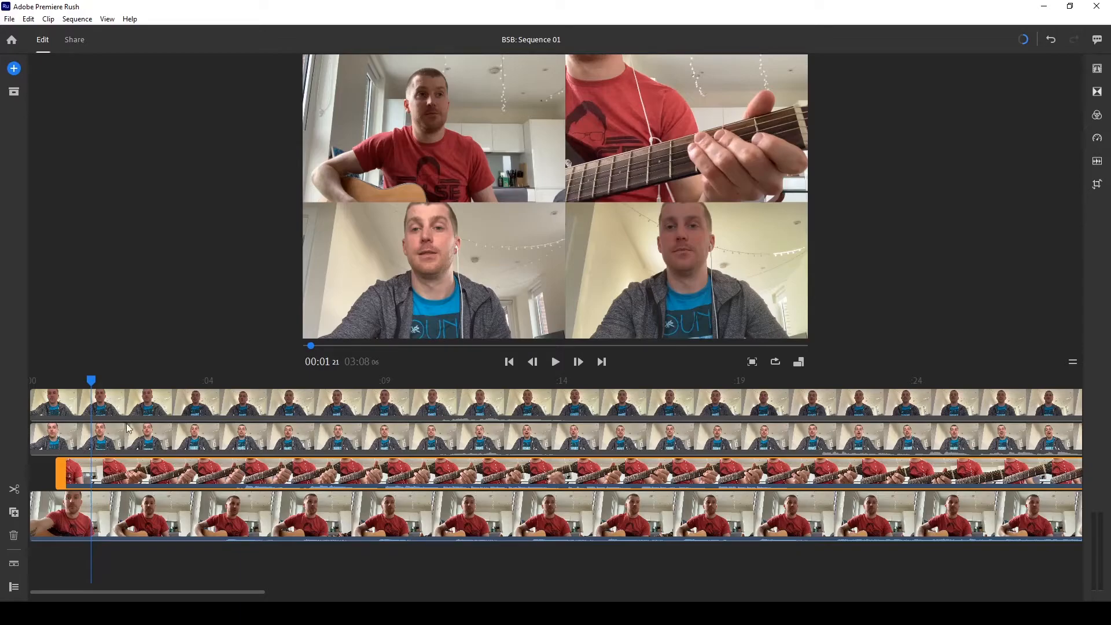
scroll(130, 538, up, 5)
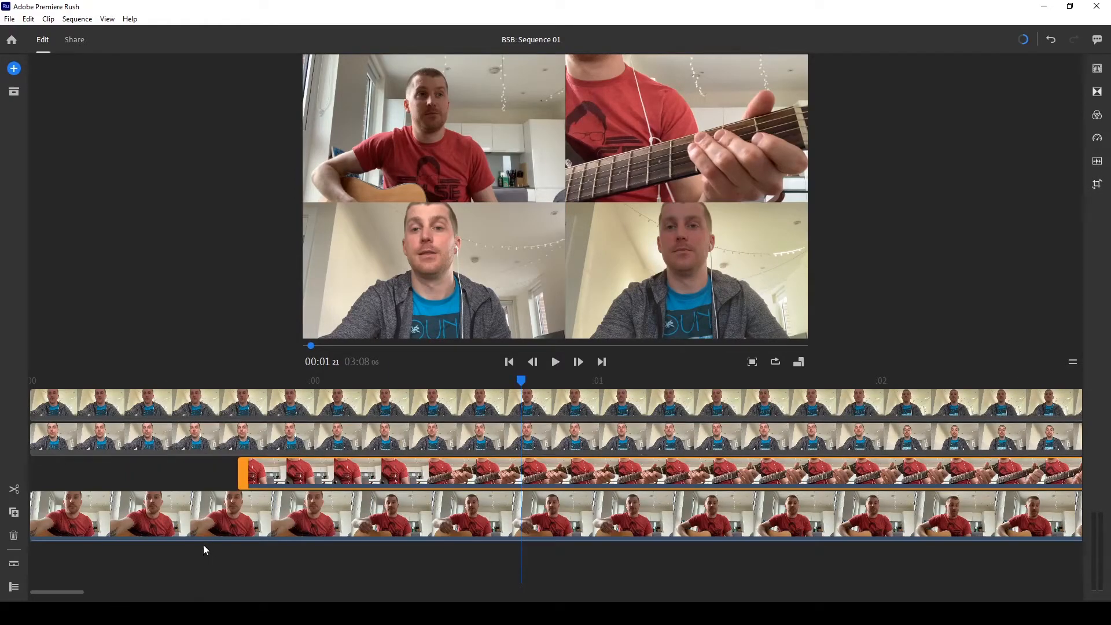
scroll(205, 543, down, 3)
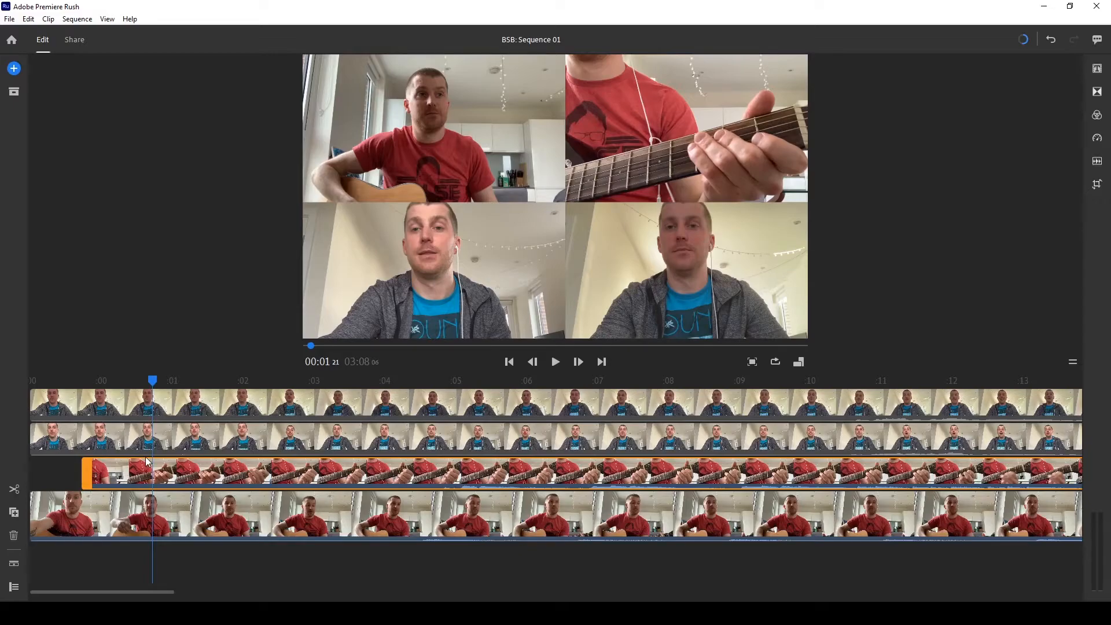
scroll(147, 461, down, 3)
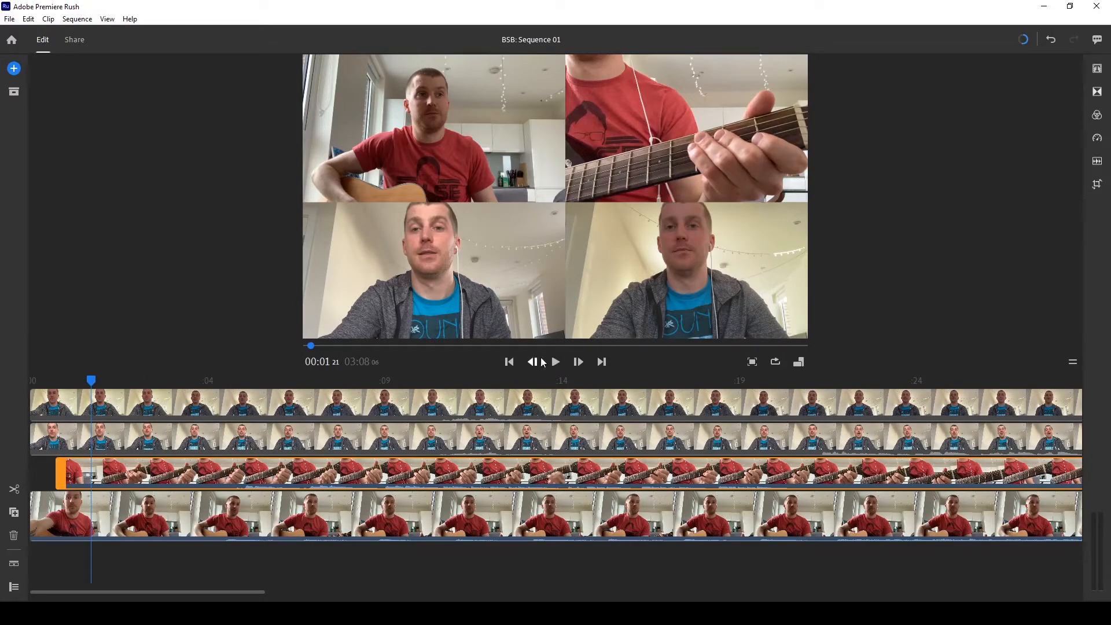
- Play the sequence to check the guitar sync, nudge the lead guitar clip slightly earlier, and replay from about 3 seconds
click(554, 363)
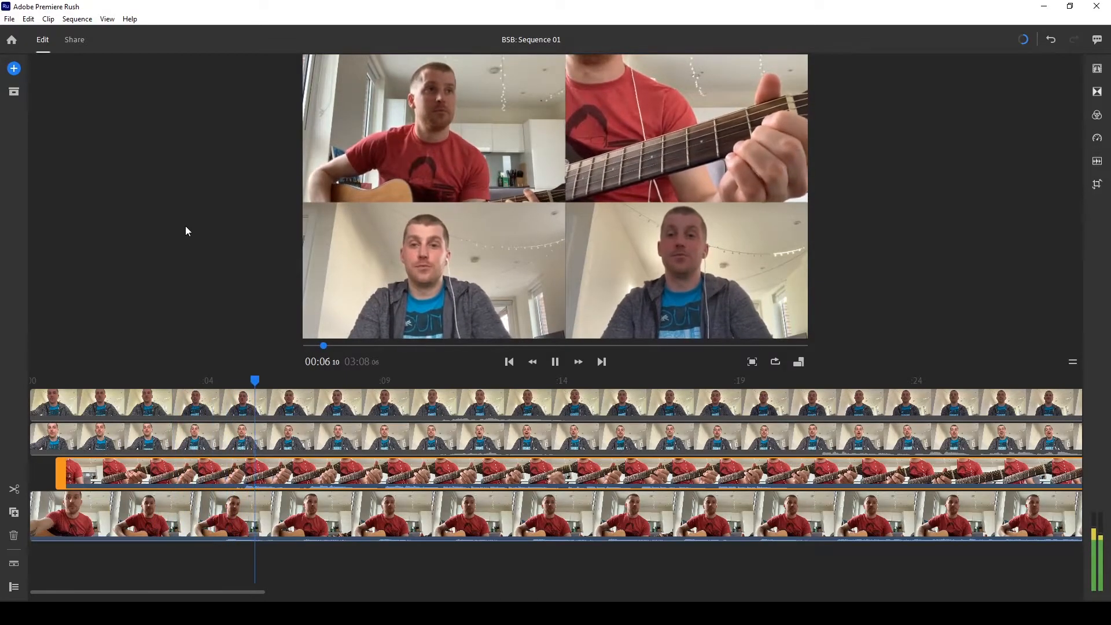
click(555, 362)
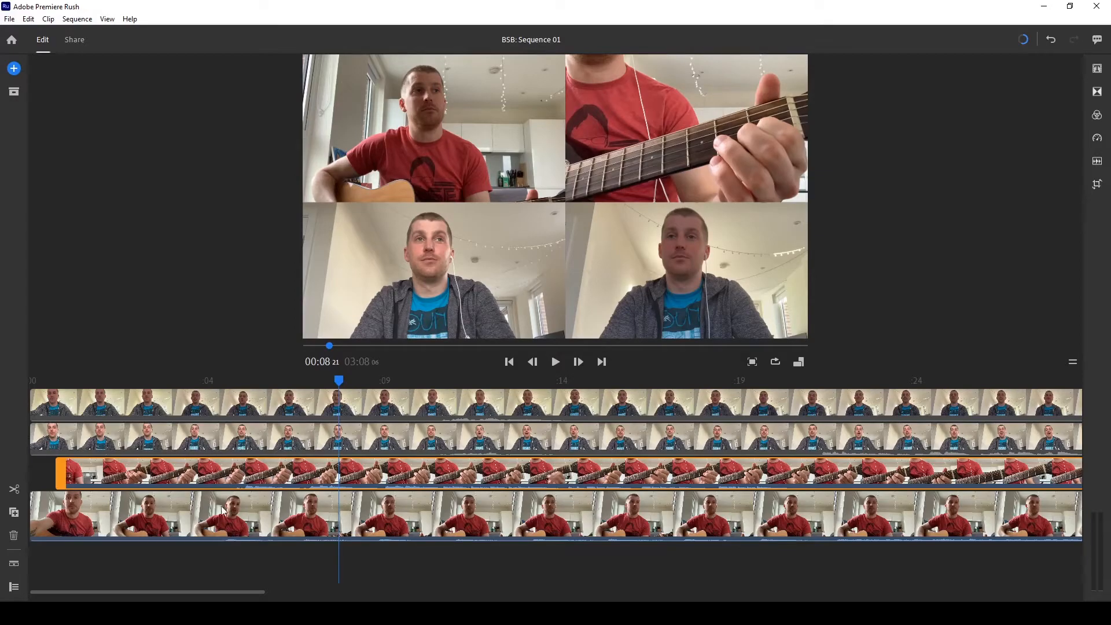
drag(258, 479, 202, 457)
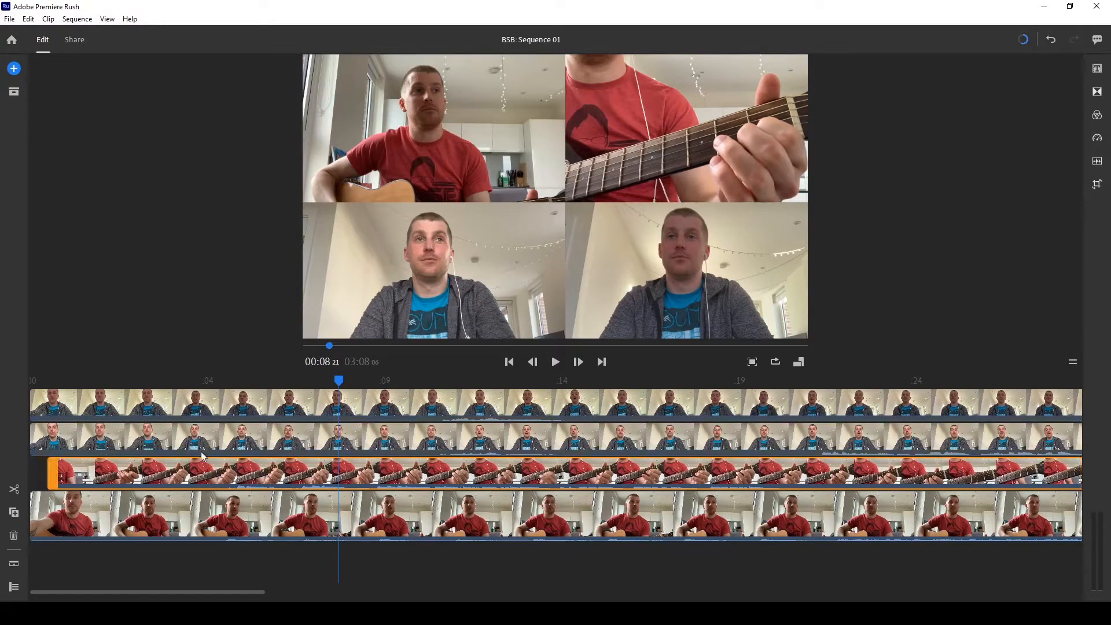
click(144, 377)
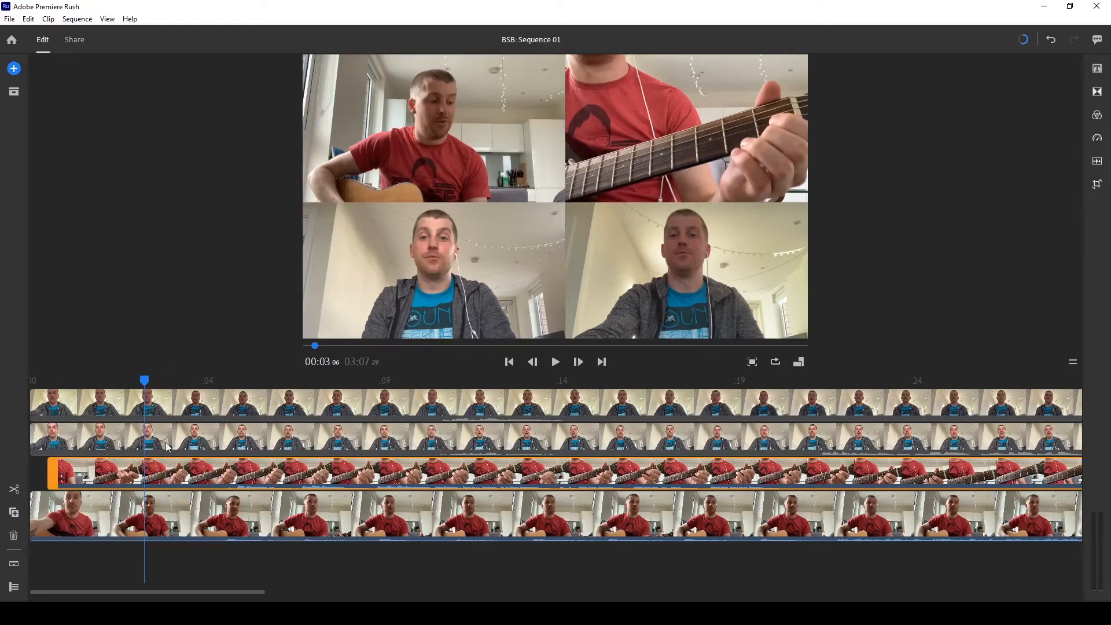
click(556, 362)
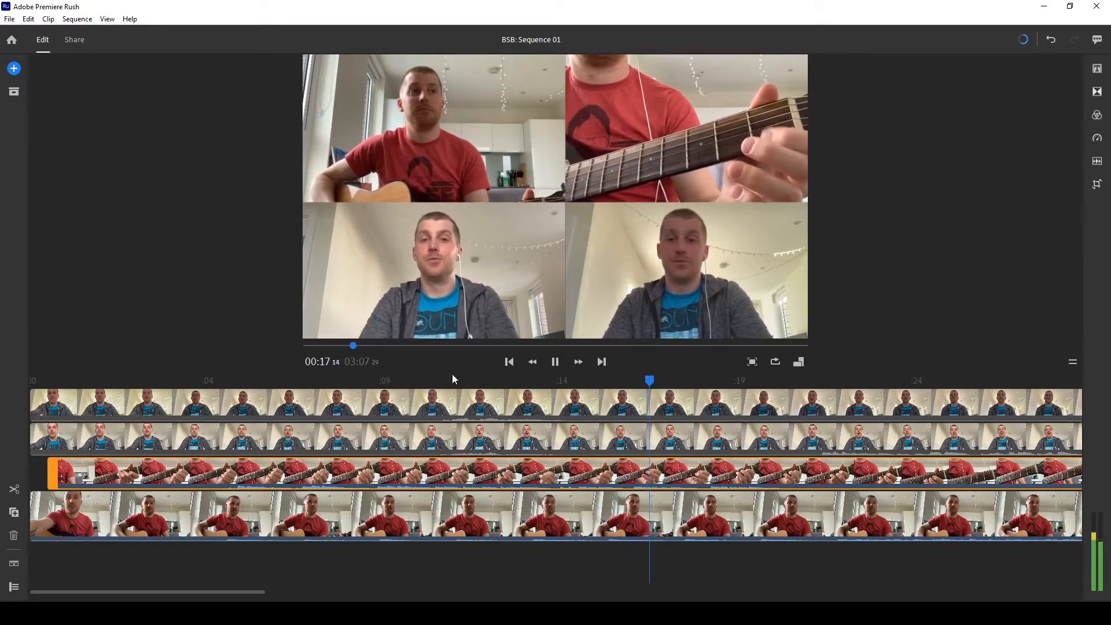
- Stop playback, extend the start of the lead guitar clip back to the beginning of the sequence, and return the playhead to zero
click(556, 363)
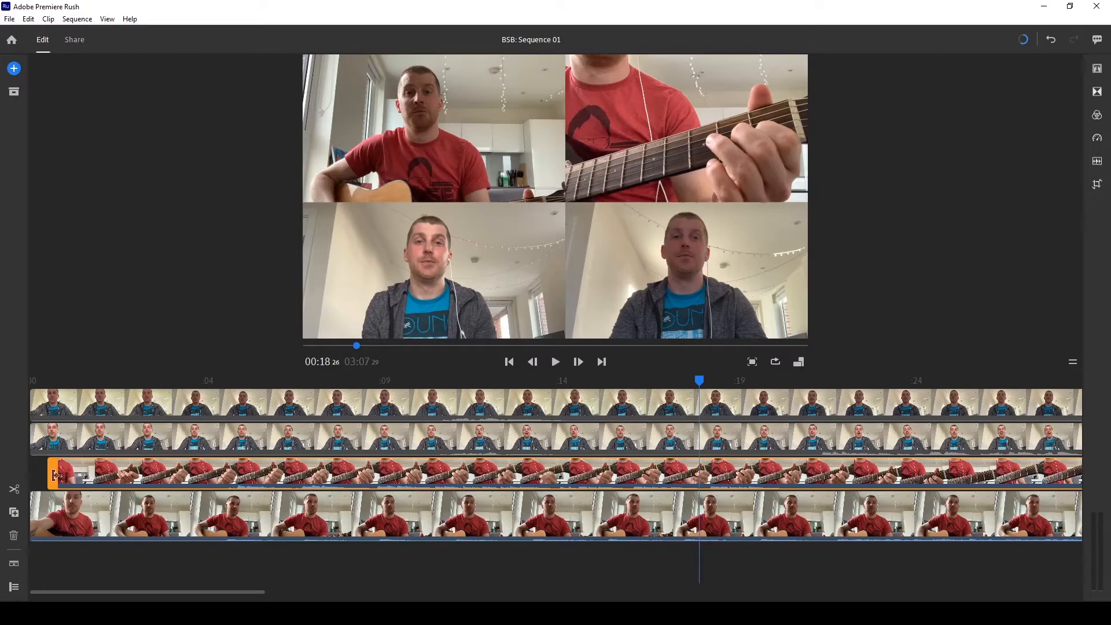
drag(54, 476, 23, 476)
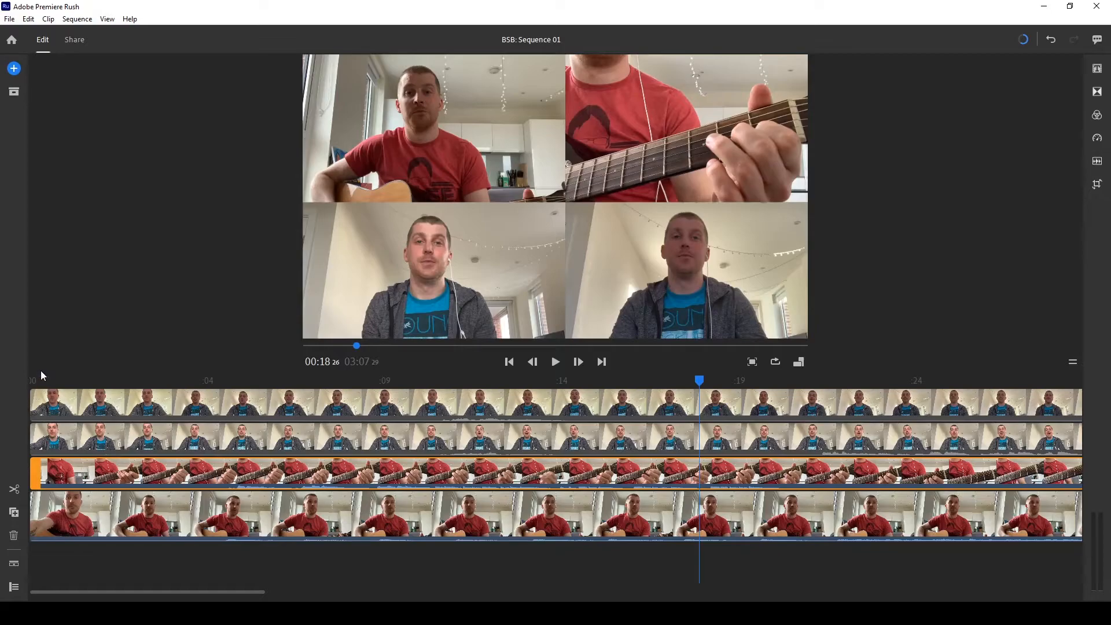
click(507, 361)
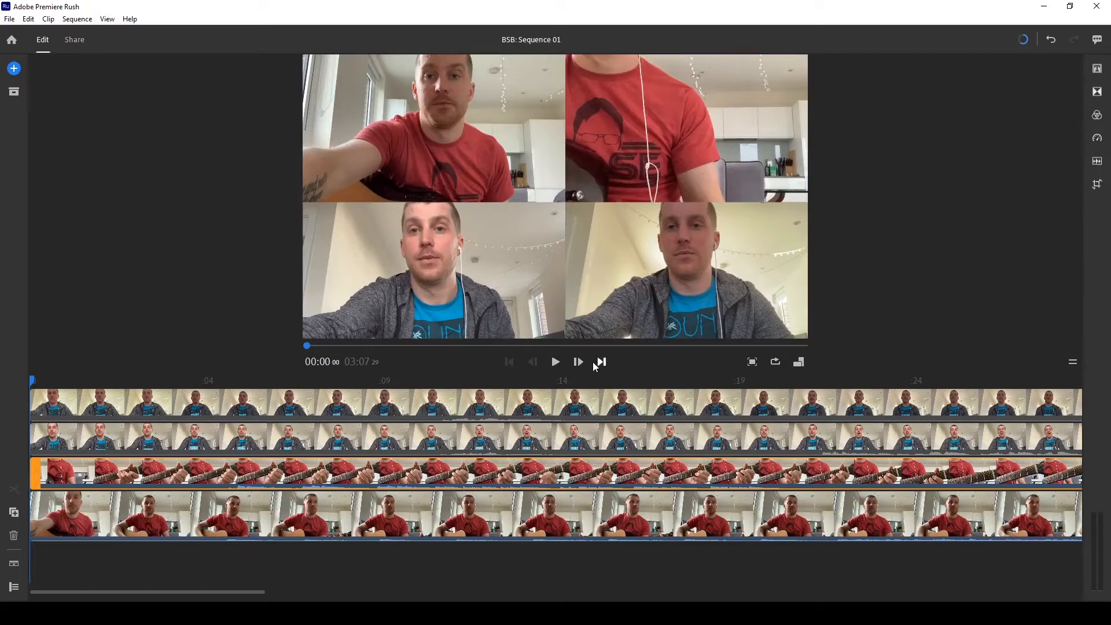
click(599, 362)
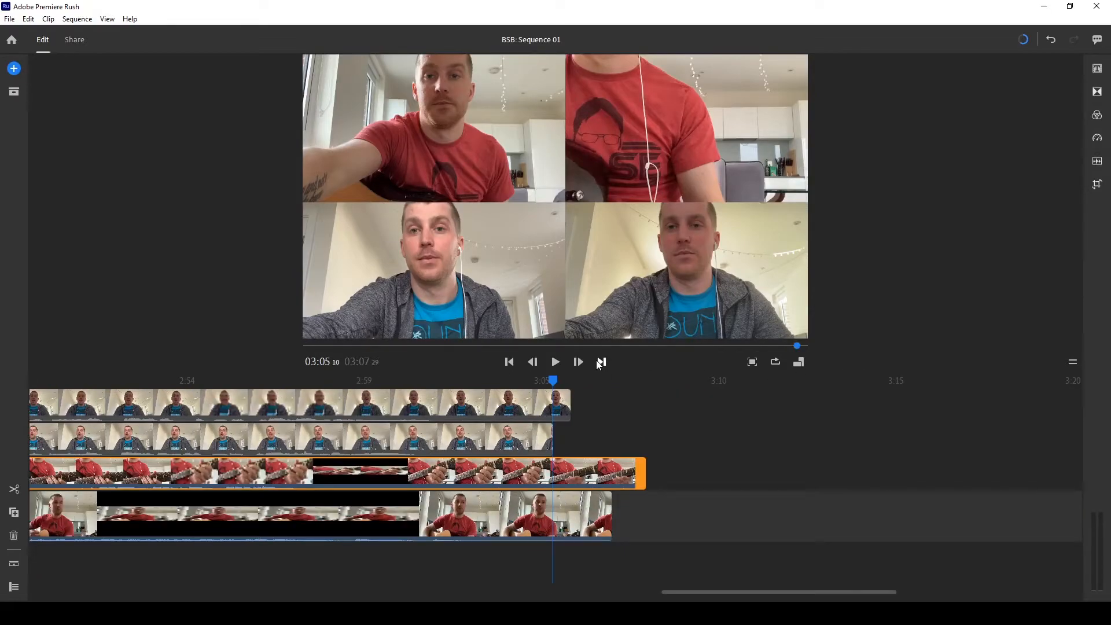
click(509, 362)
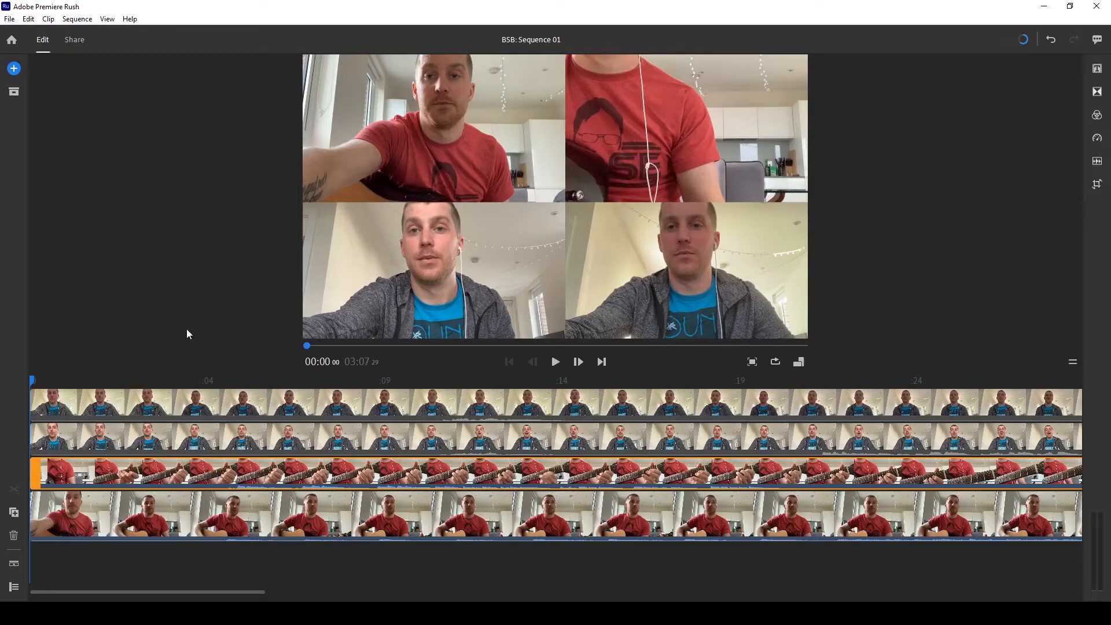
- Unmute the audio of the lead vocal clip on the second track from the top
click(60, 443)
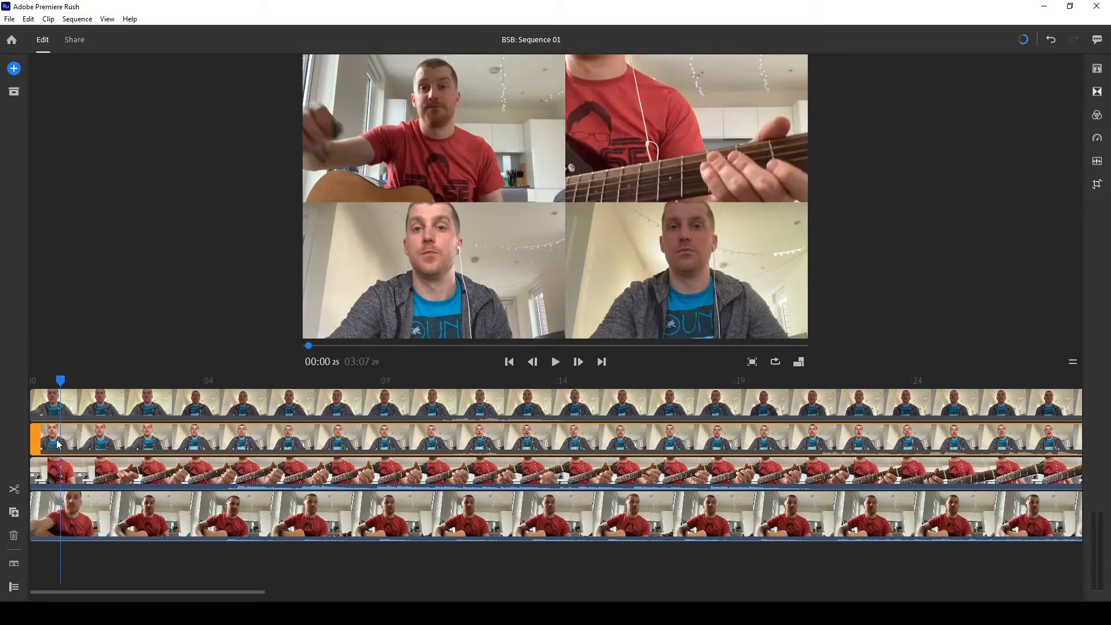
click(1097, 161)
click(915, 154)
click(915, 154)
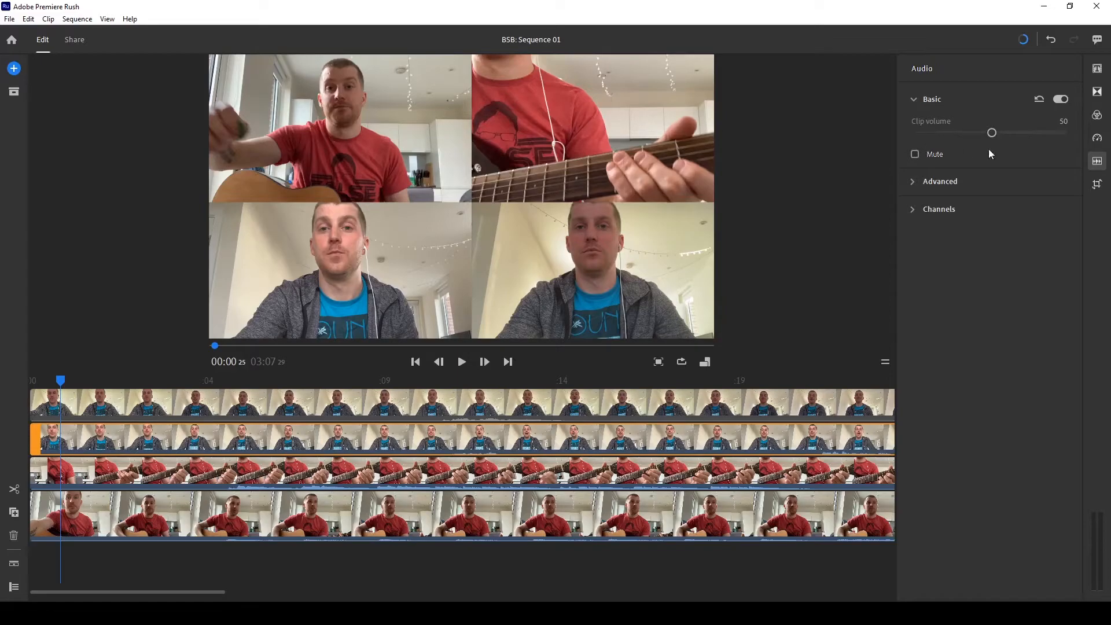
click(1096, 162)
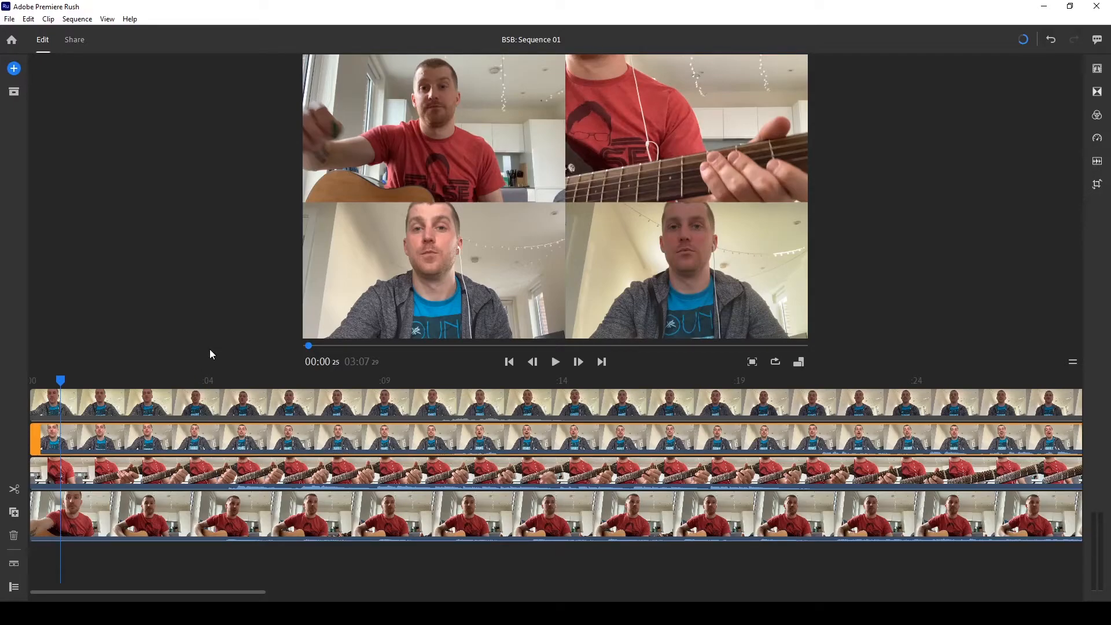
- Play the sequence from about 5 seconds to check the lead vocal's sync with the guitars
click(231, 384)
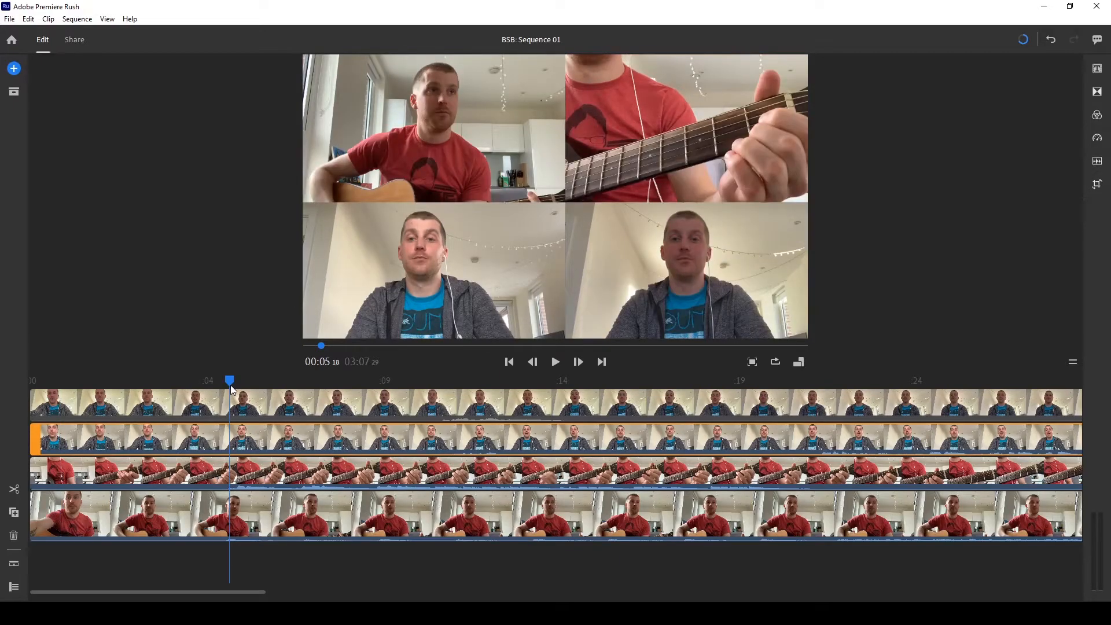
click(556, 362)
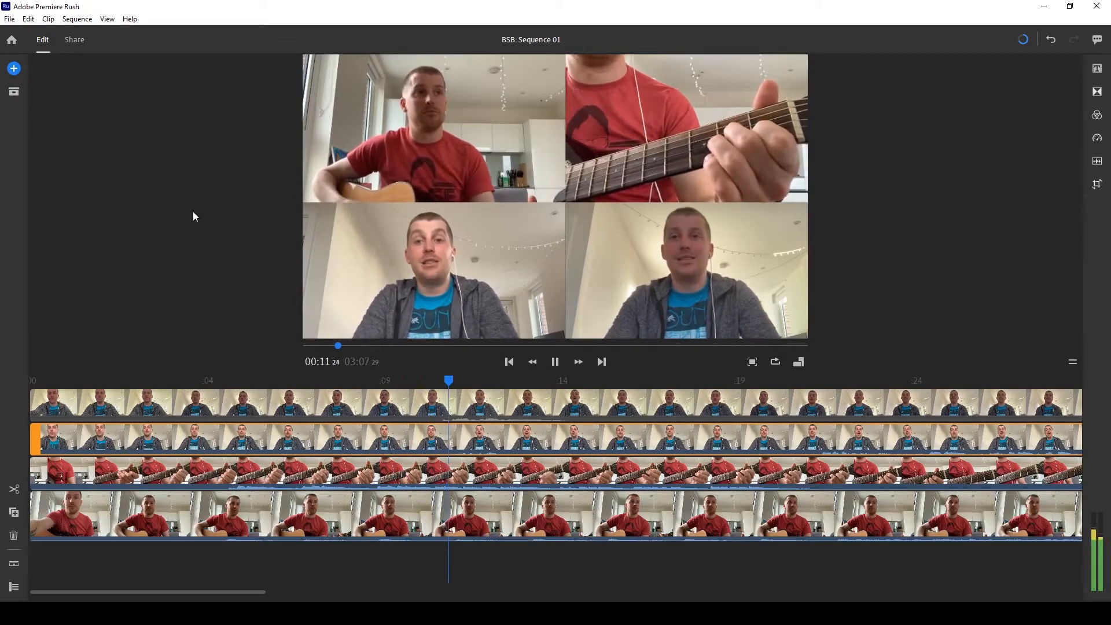
click(555, 364)
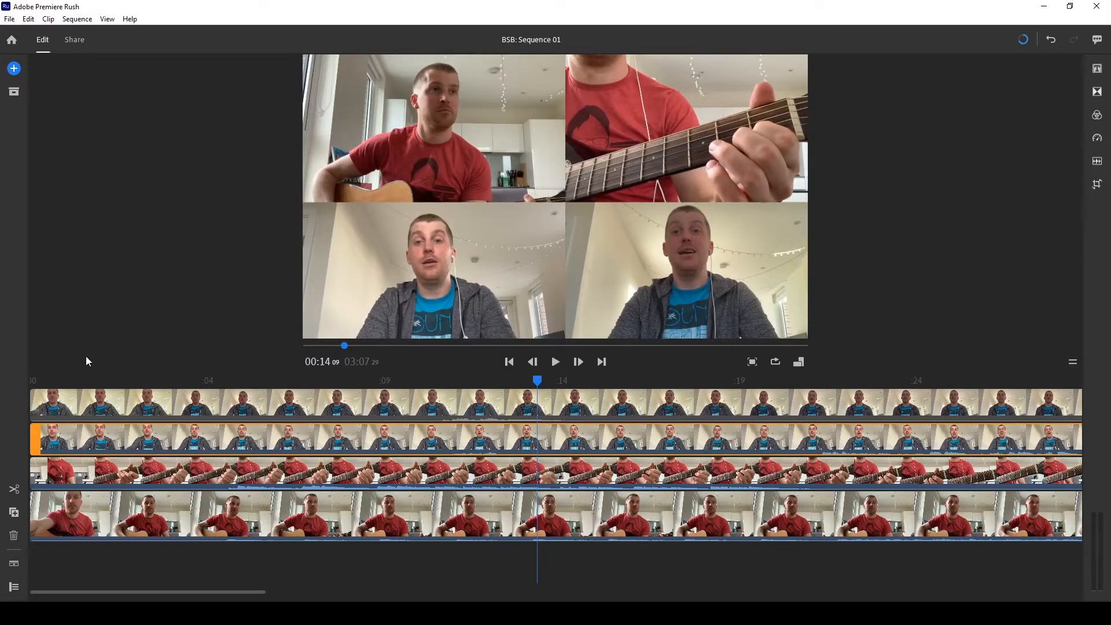
- Trim about half a second off the start of the lead vocal clip
click(120, 435)
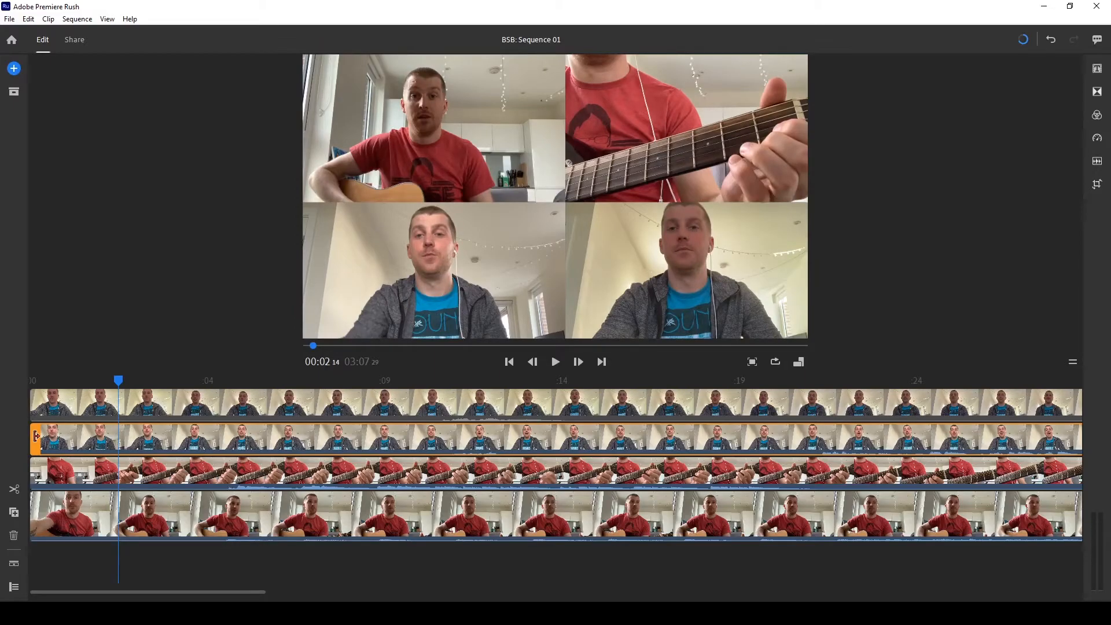
mouse_move(37, 438)
mouse_down()
mouse_move(55, 440)
mouse_move(30, 441)
mouse_up()
drag(156, 445, 55, 438)
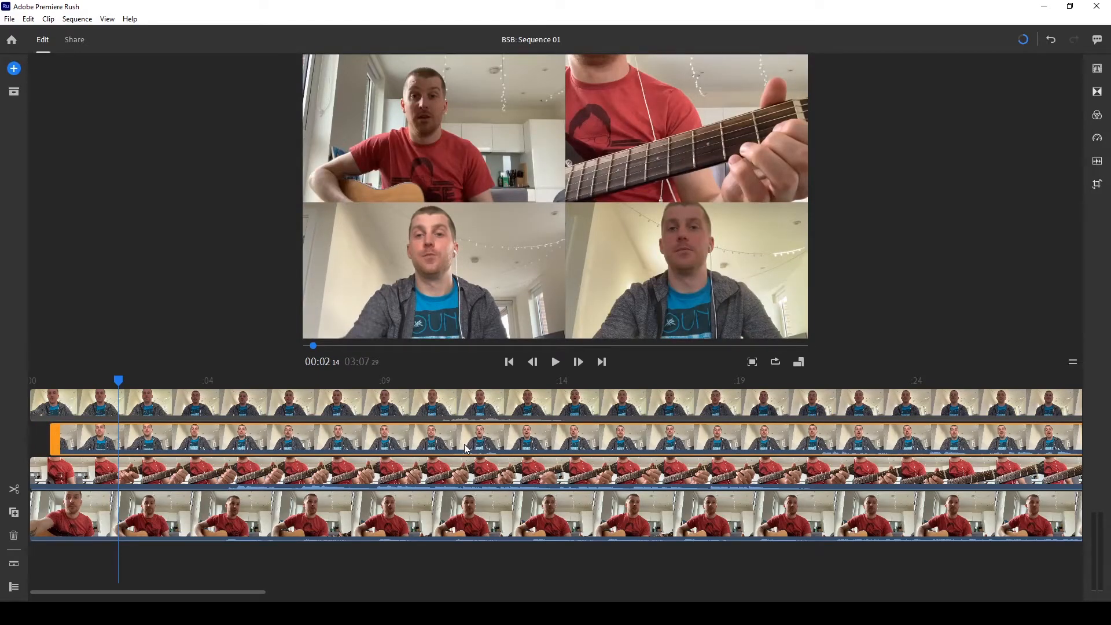
- Shift the trimmed lead vocal clip slightly earlier along the timeline
scroll(486, 437, up, 5)
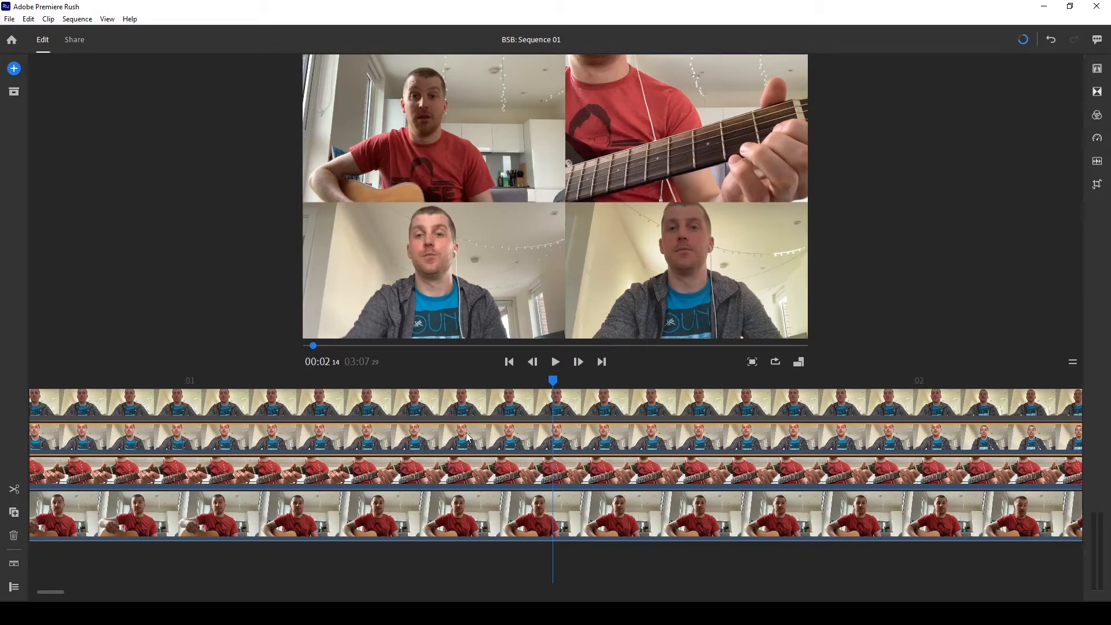
scroll(466, 438, down, 6)
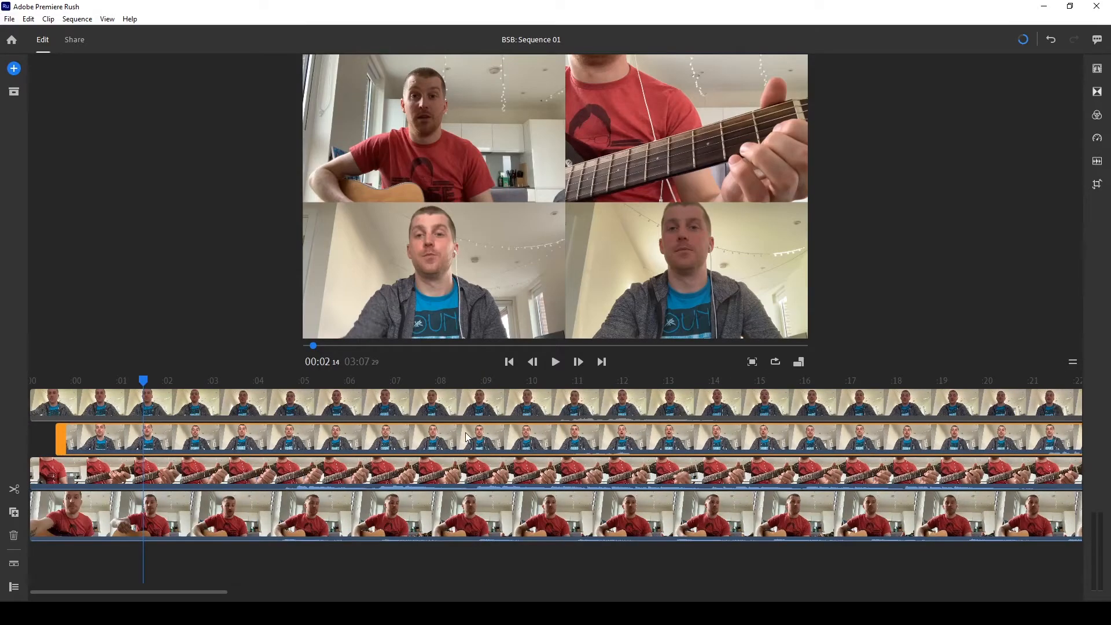
scroll(248, 427, up, 3)
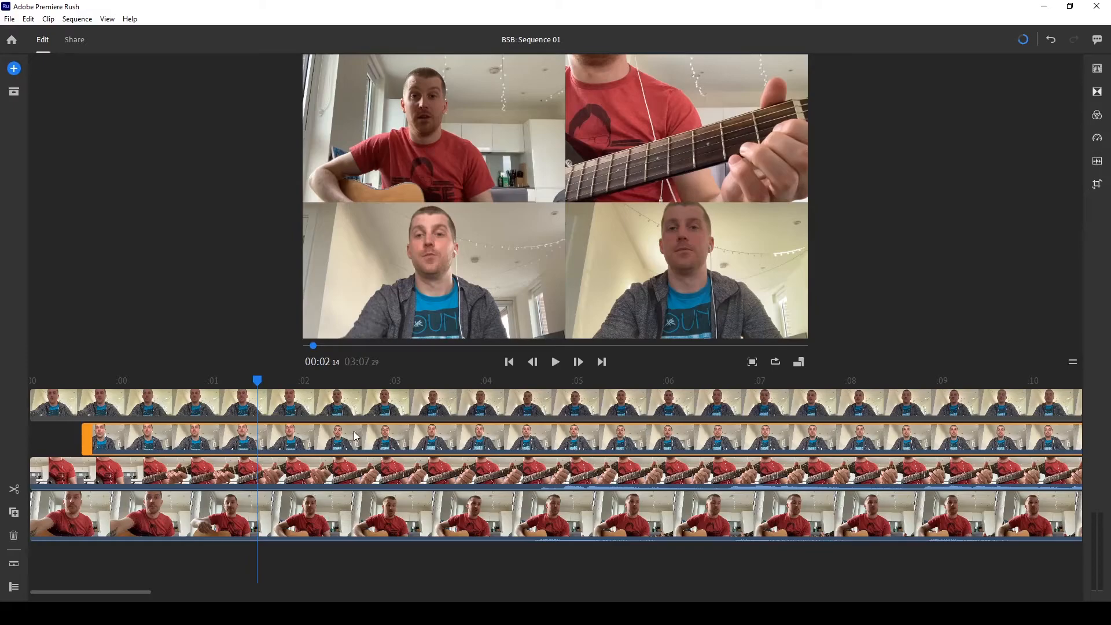
scroll(353, 431, up, 3)
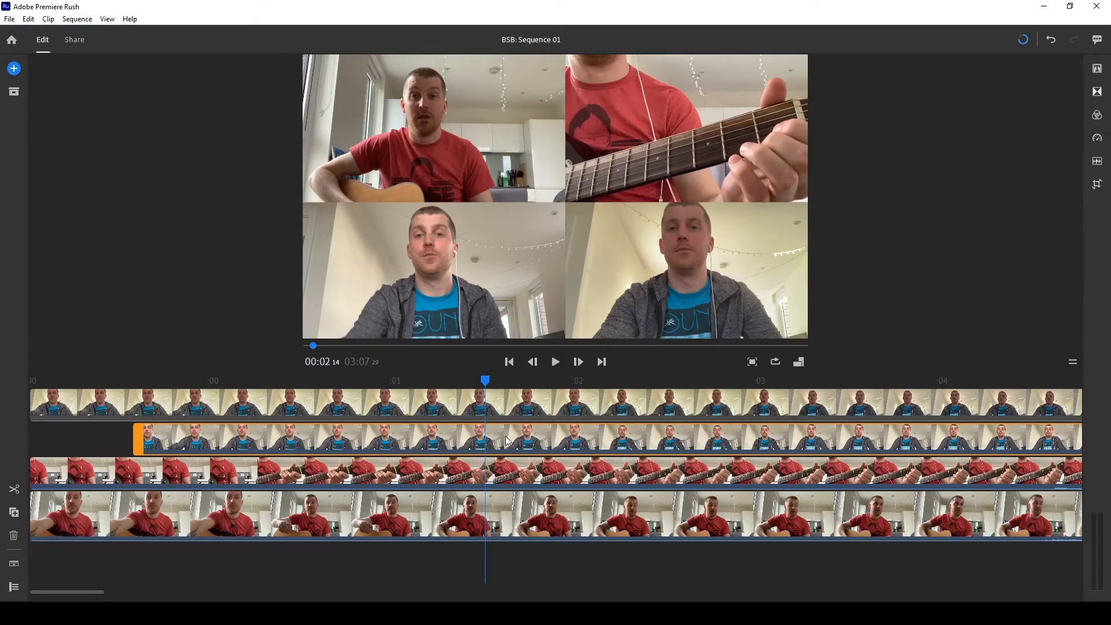
scroll(505, 435, down, 5)
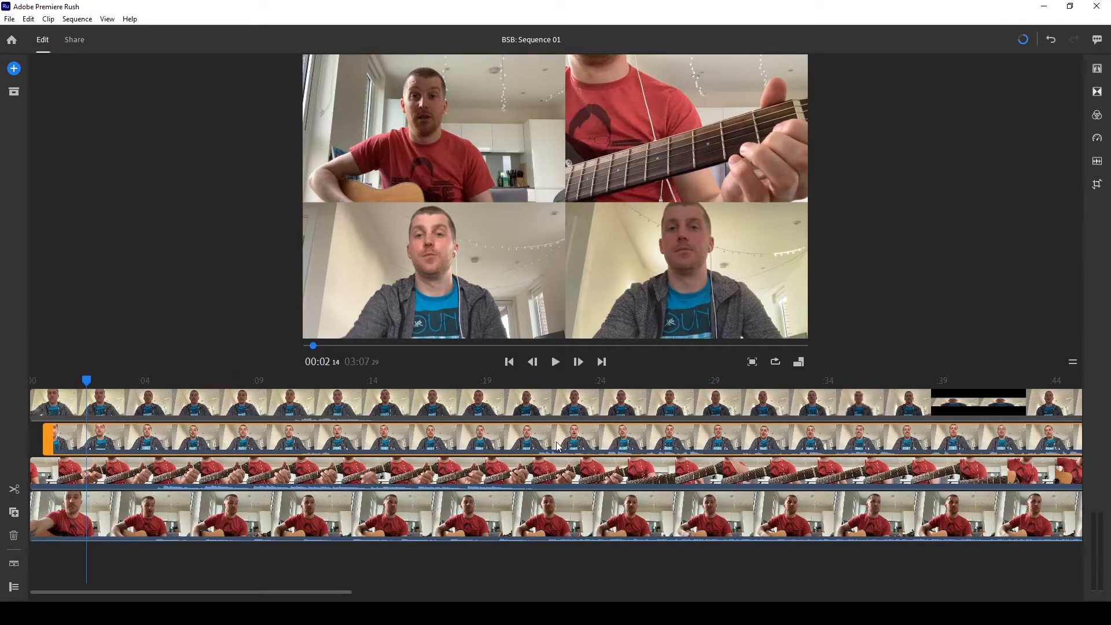
drag(542, 443, 539, 443)
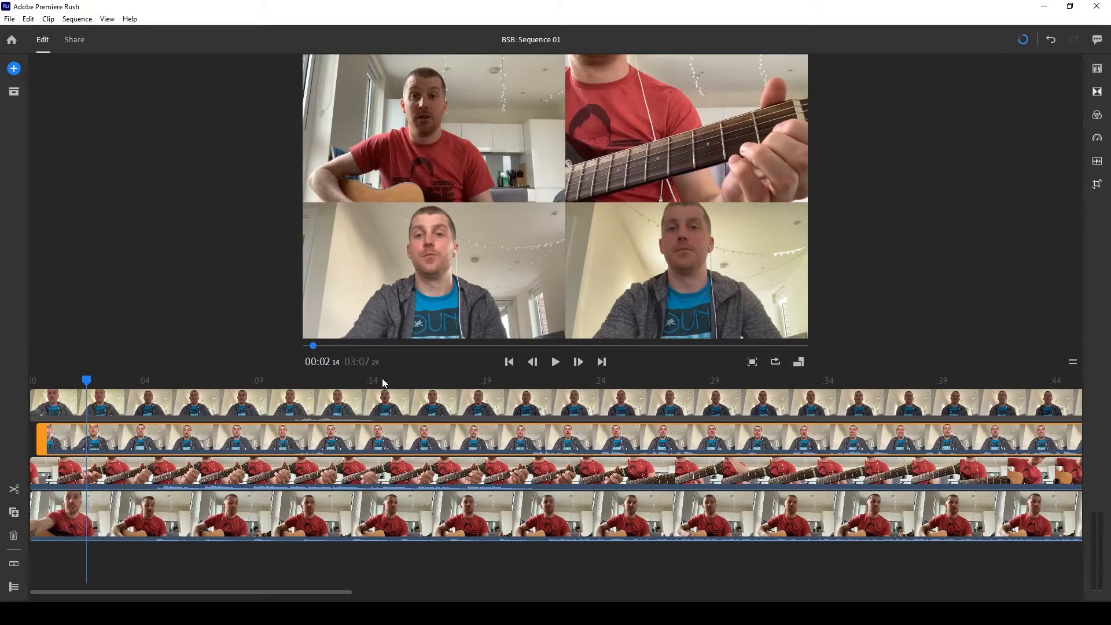
- Play the sequence from about 14 seconds and again from about 8 seconds to check the lead vocal's timing
click(359, 380)
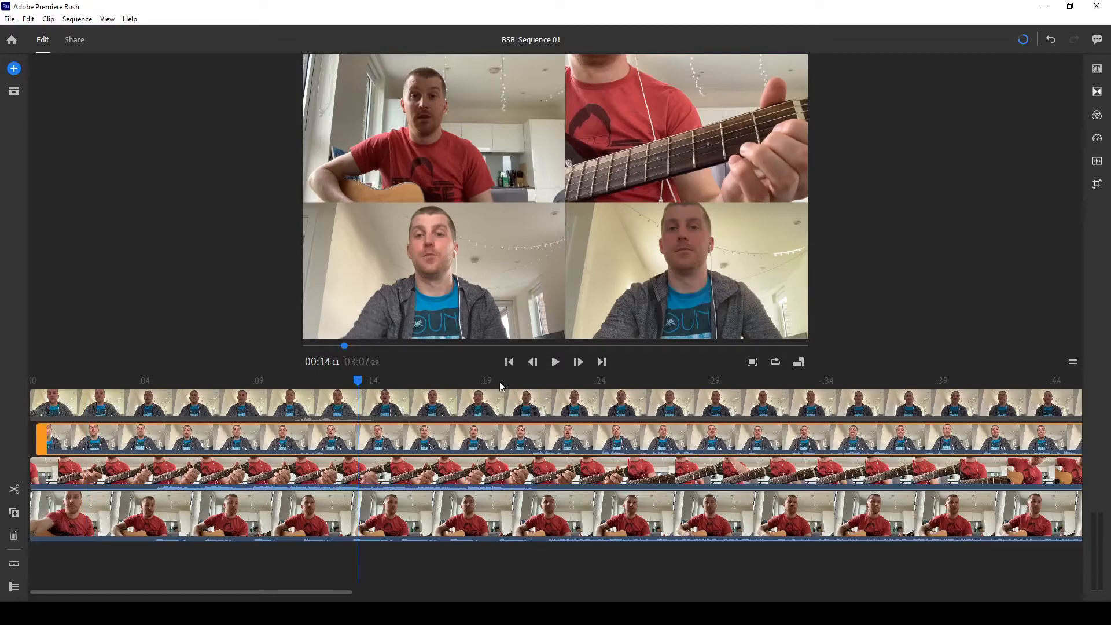
click(554, 362)
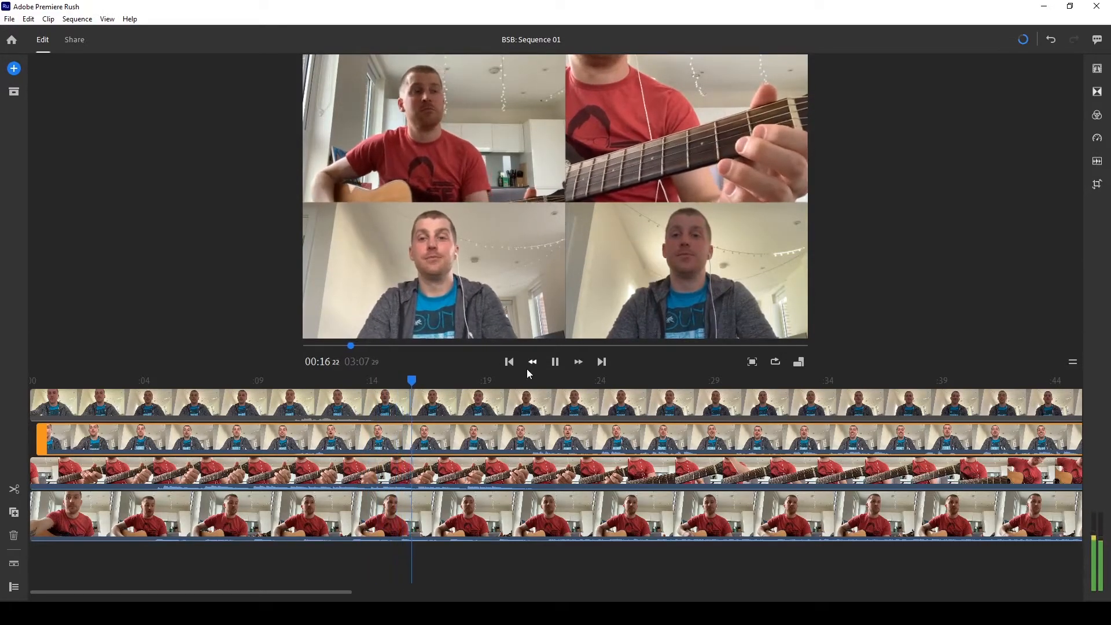
click(554, 362)
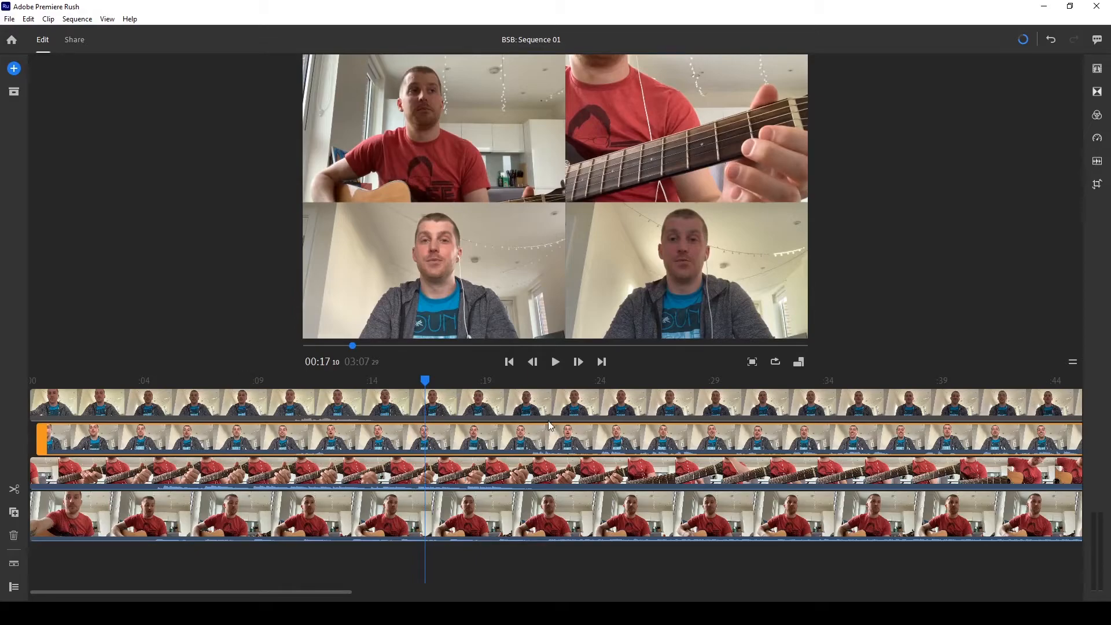
click(220, 380)
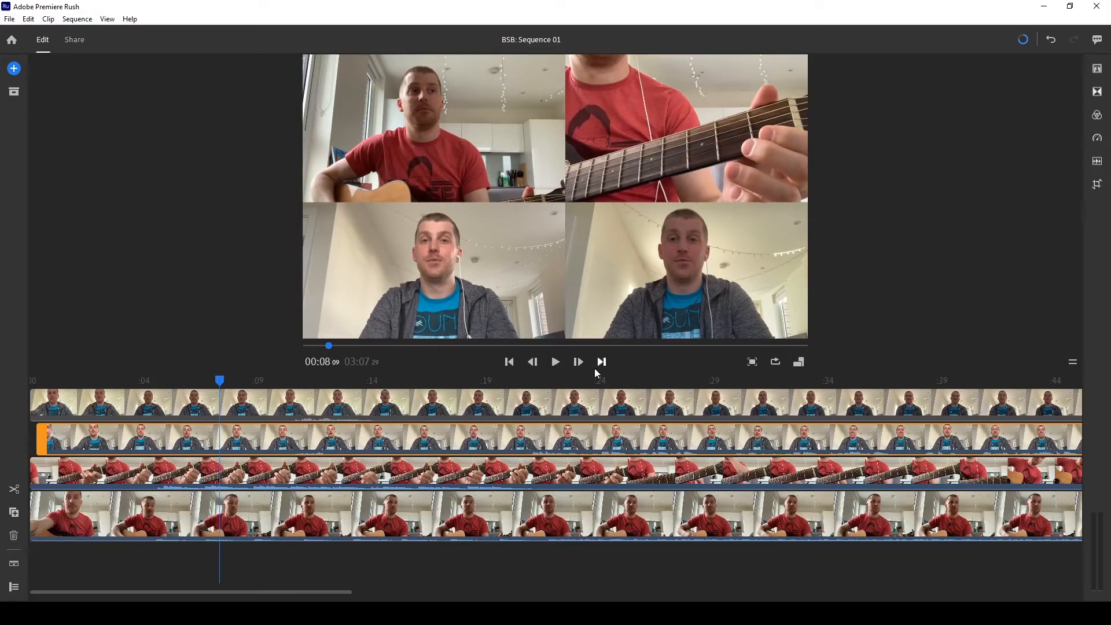
click(555, 362)
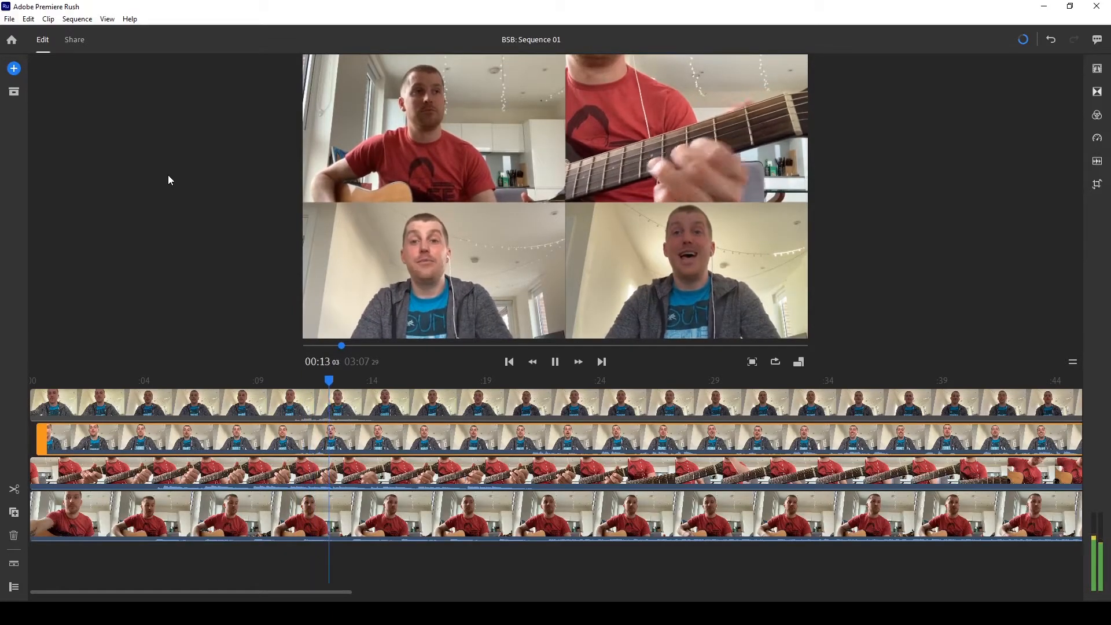
click(553, 361)
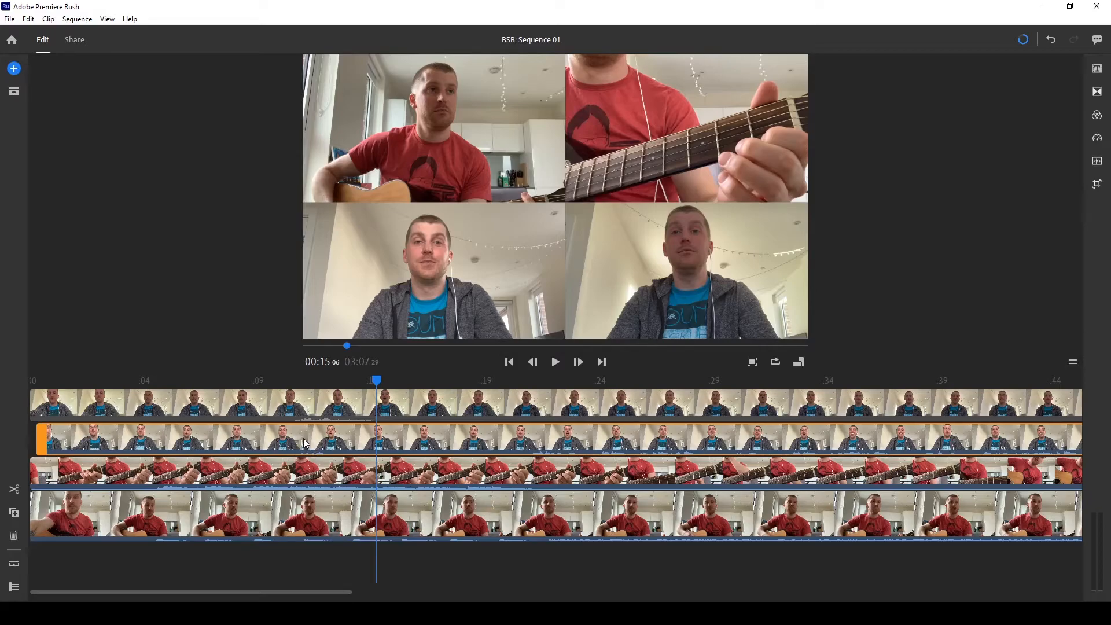
- Nudge the lead vocal clip slightly later on its track and replay the sequence to check its timing against the guitars
key(Delete)
key(ctrl+z)
click(273, 380)
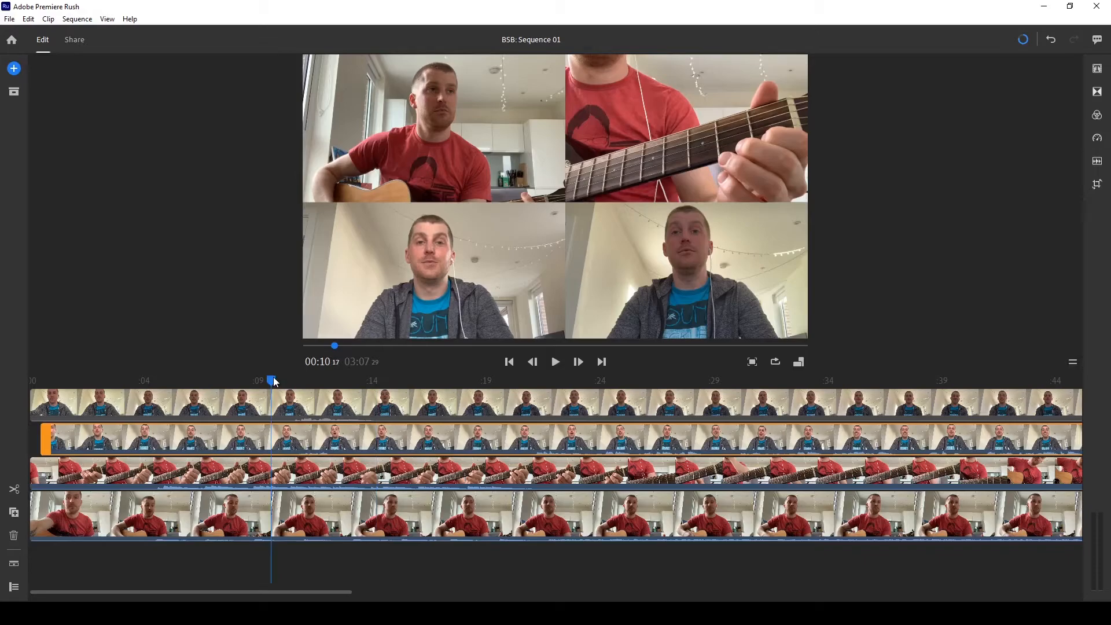
click(201, 381)
click(555, 362)
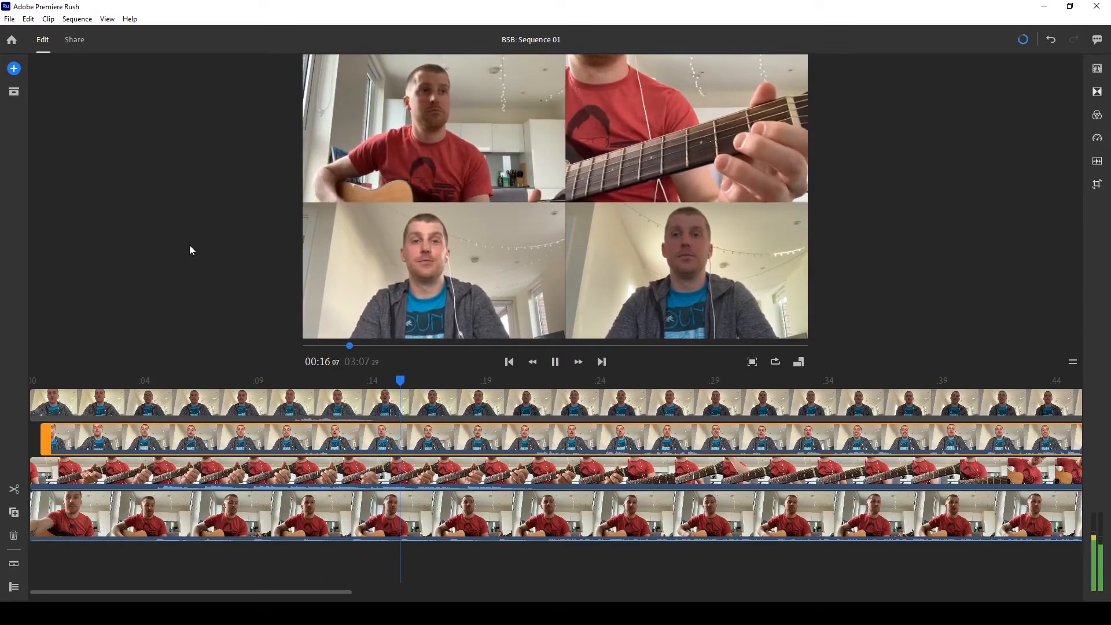
click(554, 362)
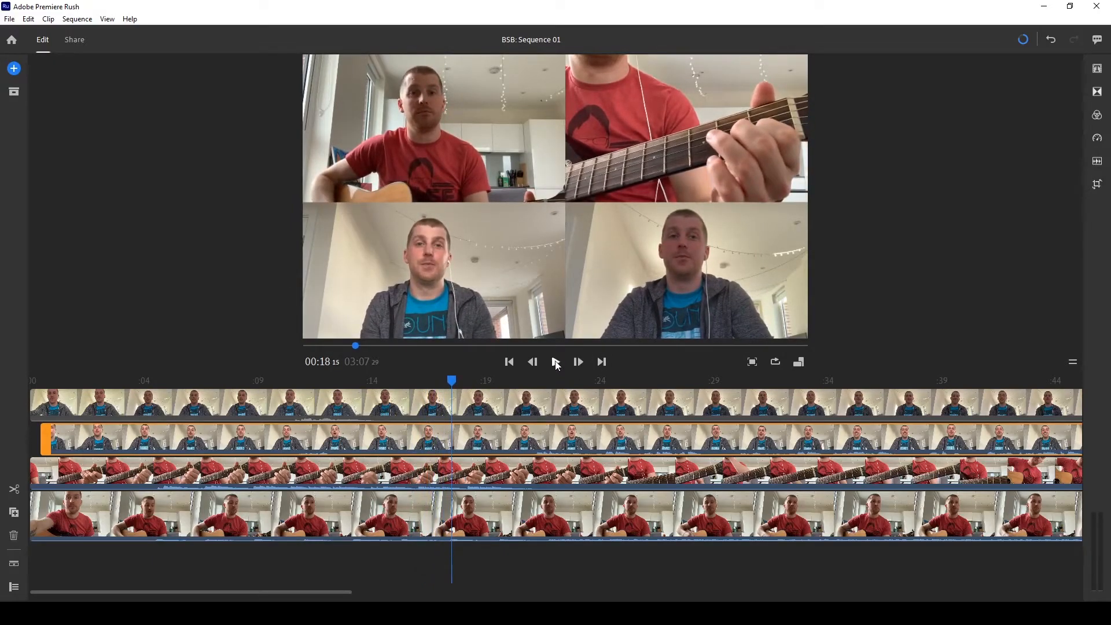
click(556, 362)
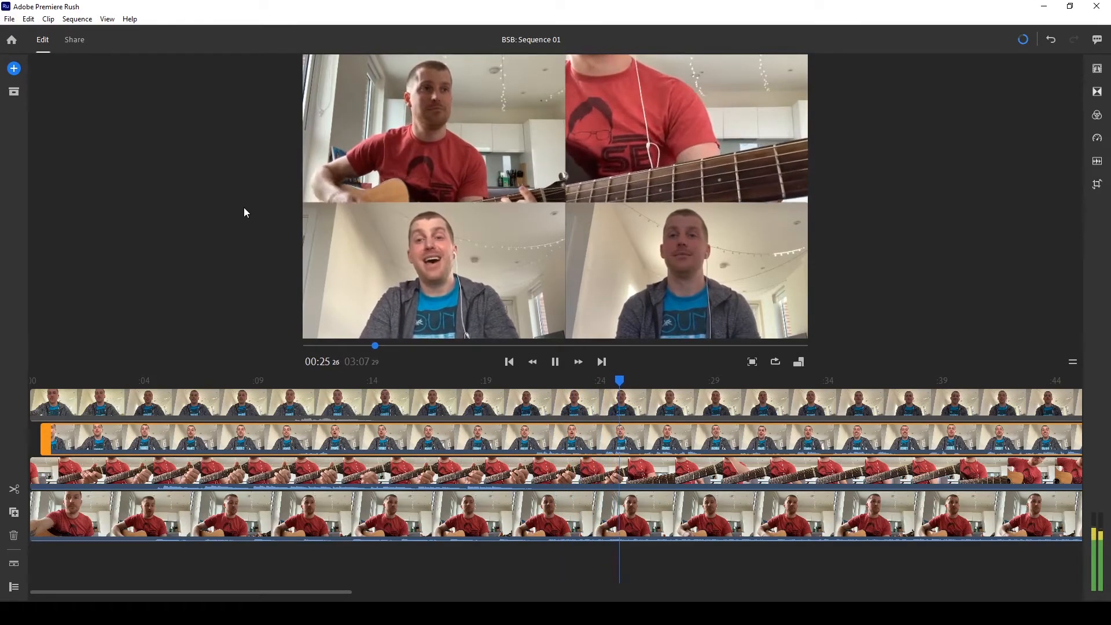
click(554, 365)
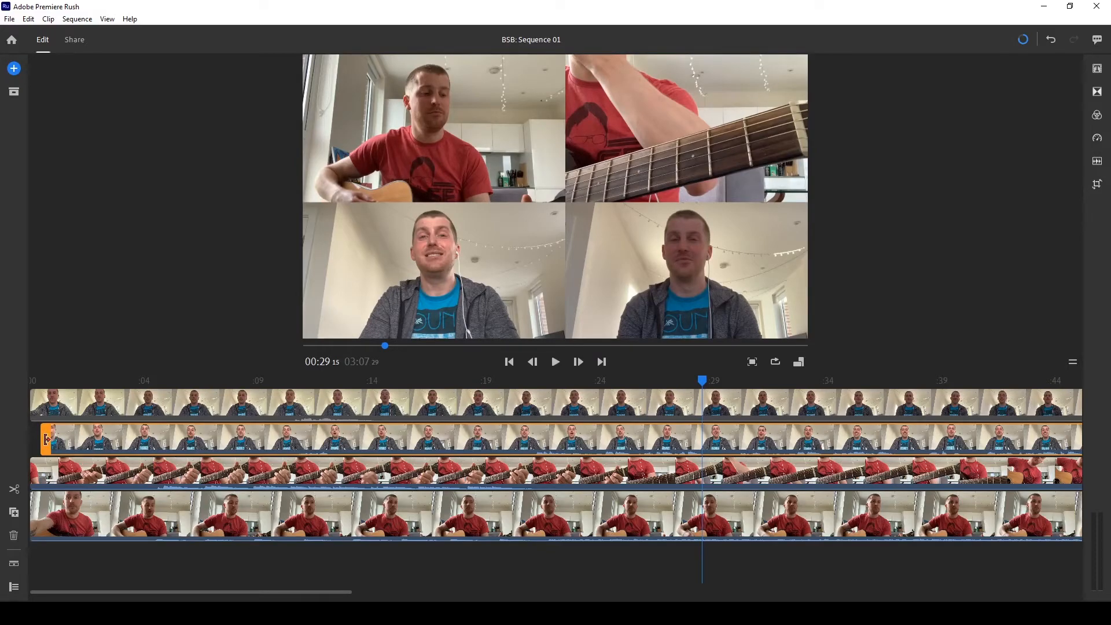
- Extend the start of the lead vocal clip back to the beginning of the sequence and return the playhead to zero
drag(46, 438, 23, 441)
click(509, 362)
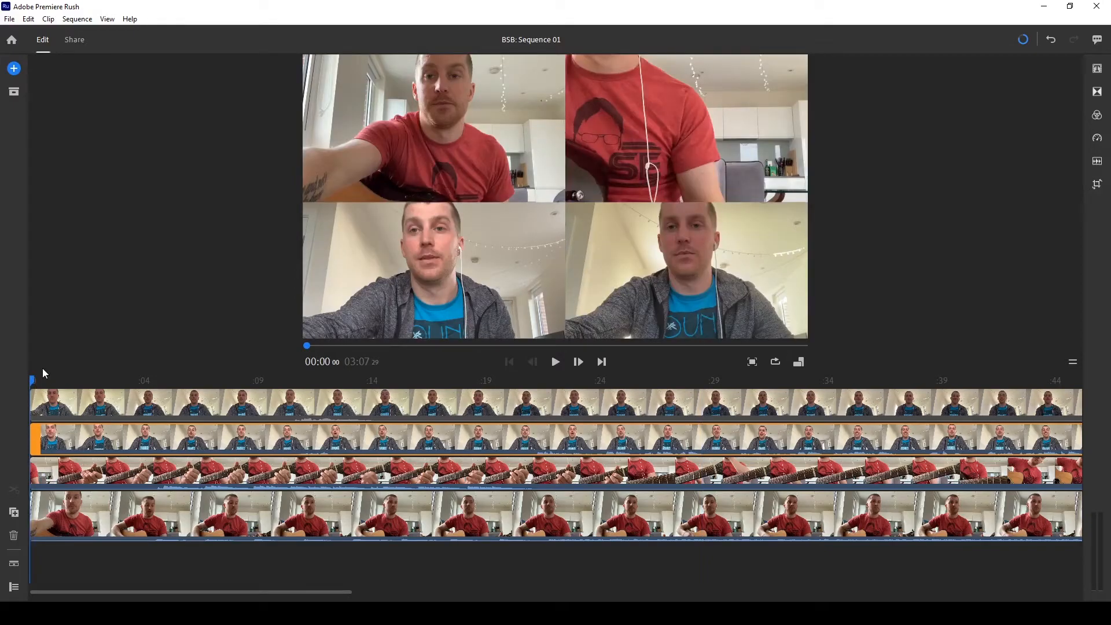
- Unmute the audio of the backing vocal clip on the uppermost track
click(65, 410)
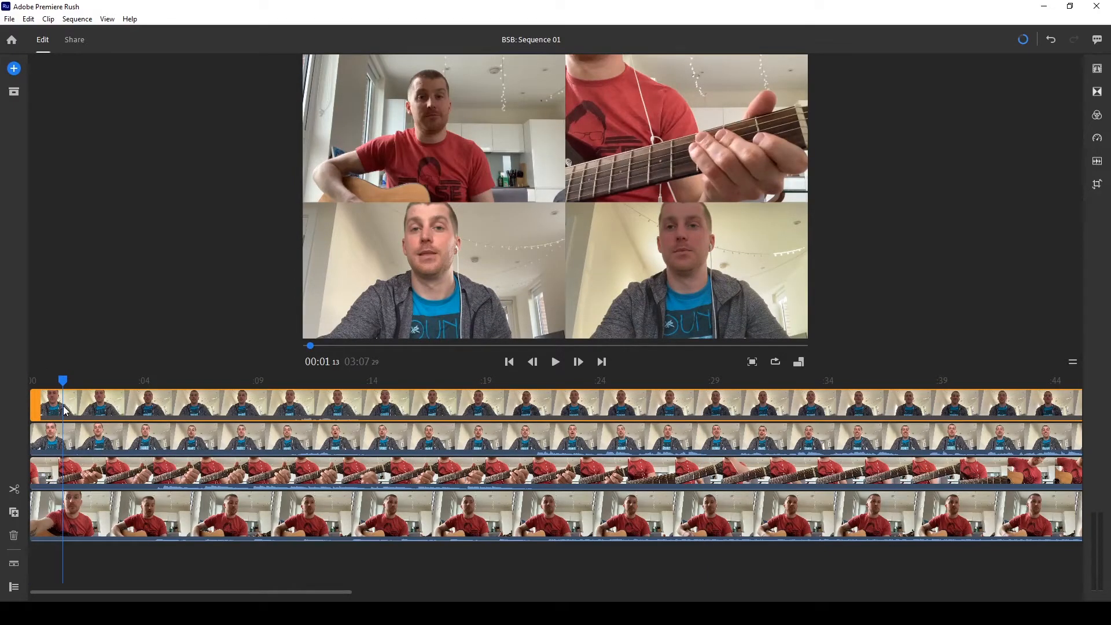
click(1097, 161)
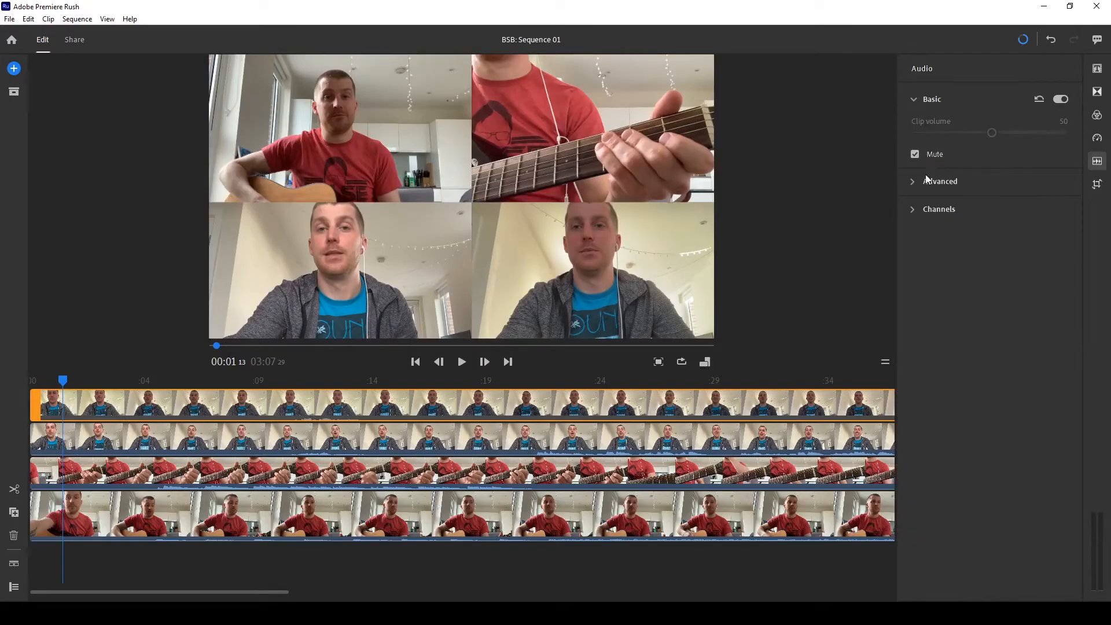
click(915, 154)
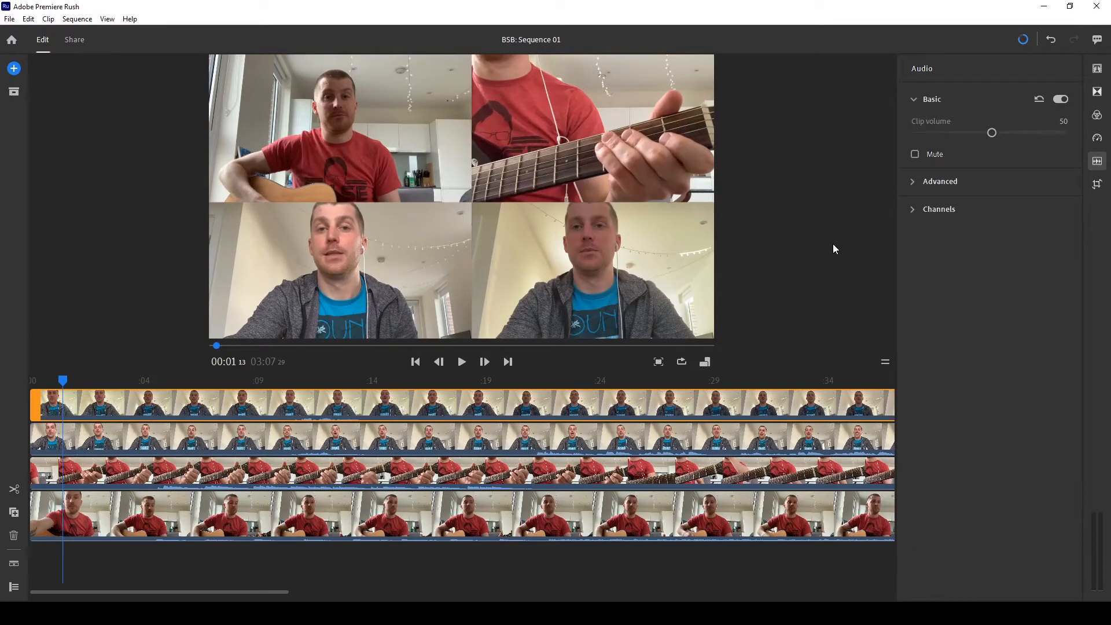
click(1095, 162)
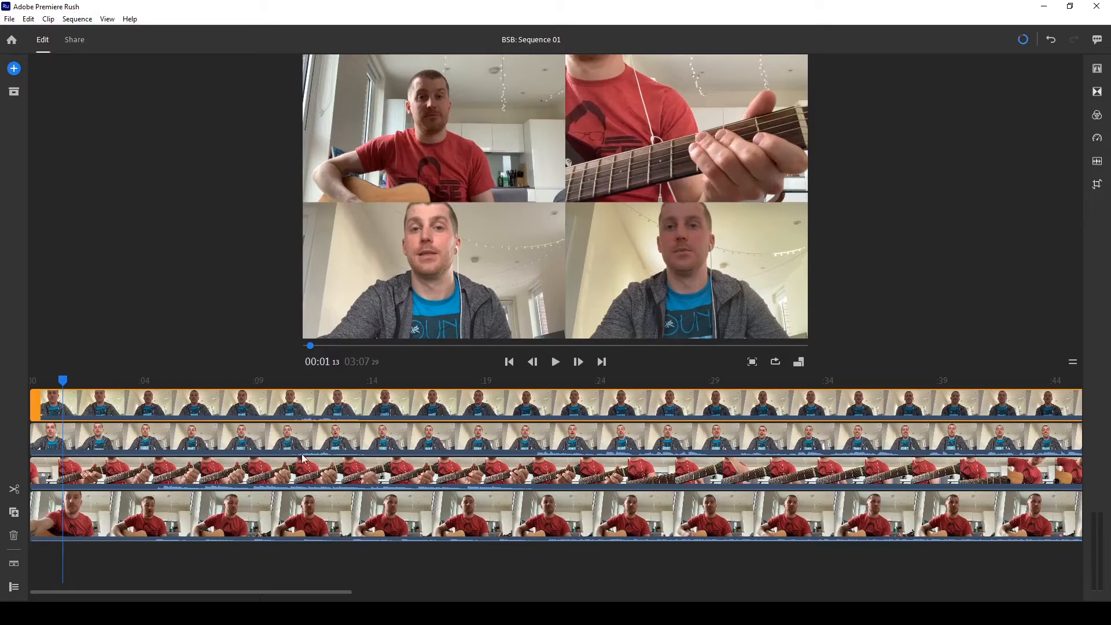
- Play the sequence from about 8 seconds to check the backing vocal's timing against the other clips
click(217, 380)
click(555, 363)
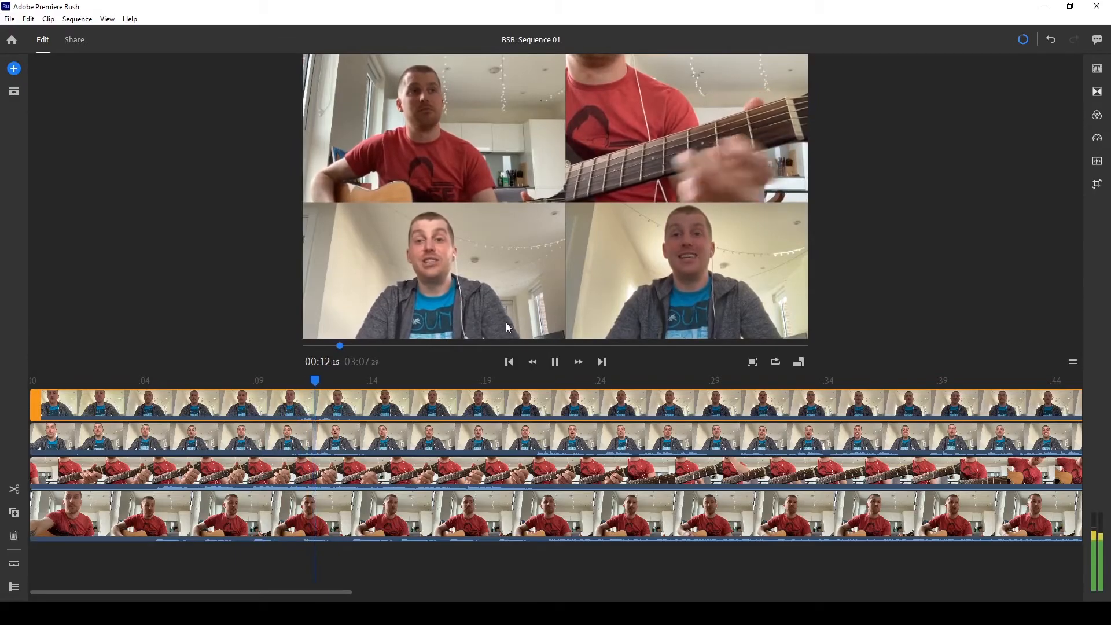
click(555, 361)
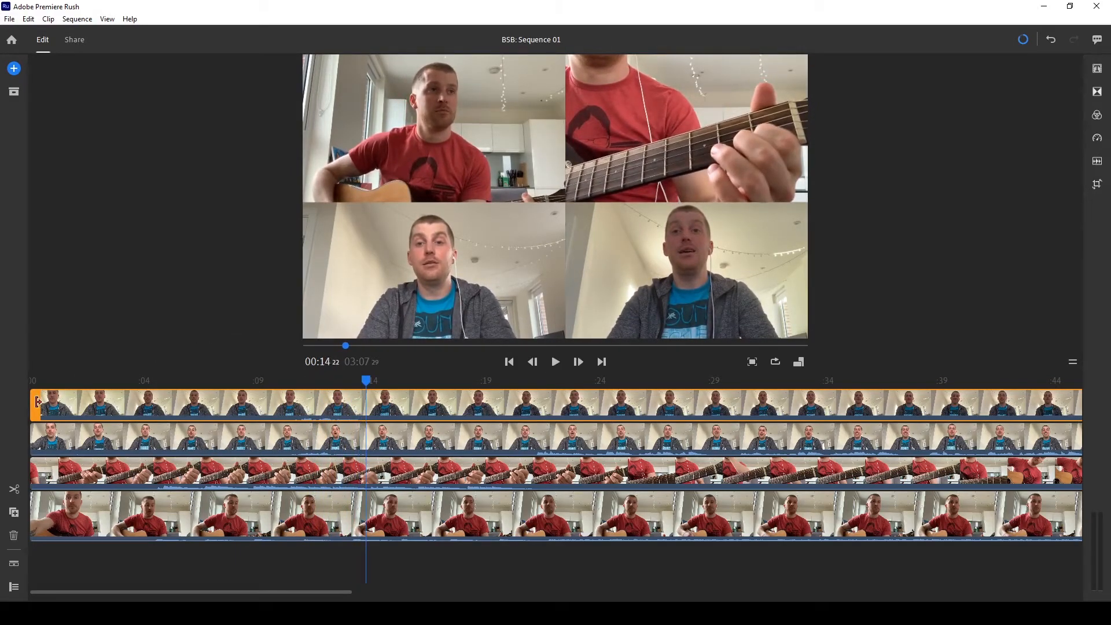
- Trim the start of the backing vocal clip, shift it slightly earlier on its track and replay from about 8 seconds
drag(37, 401, 59, 403)
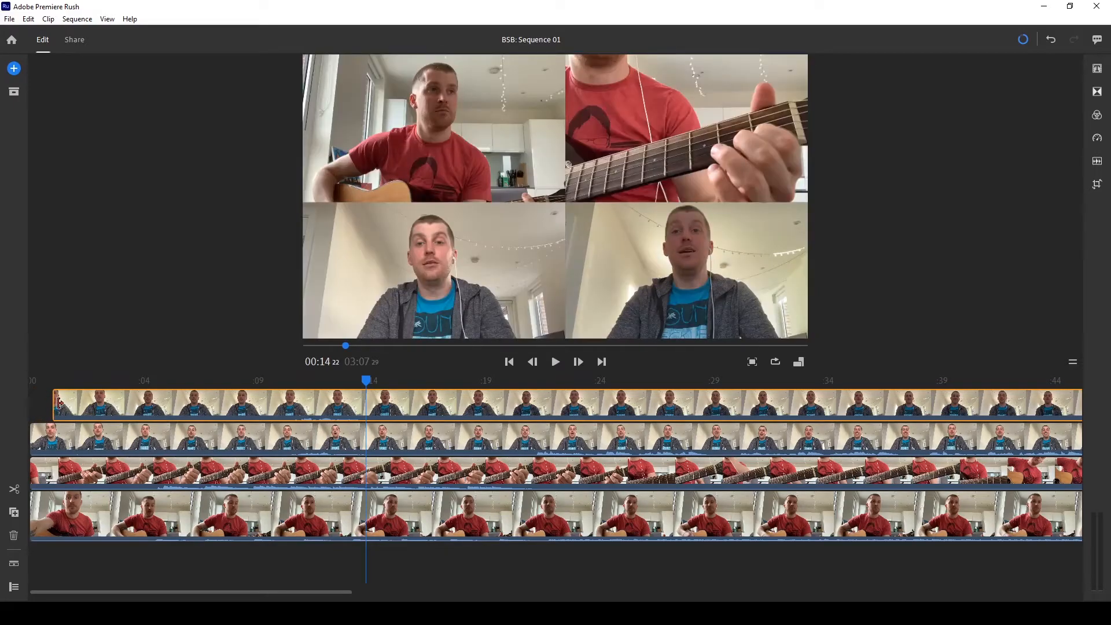
click(319, 409)
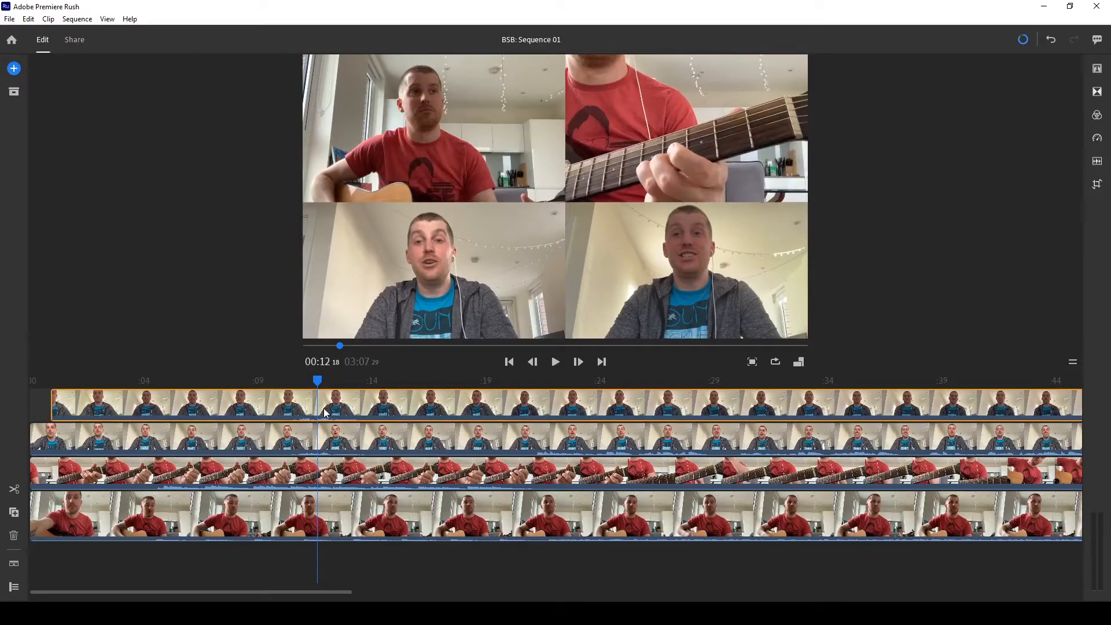
click(228, 381)
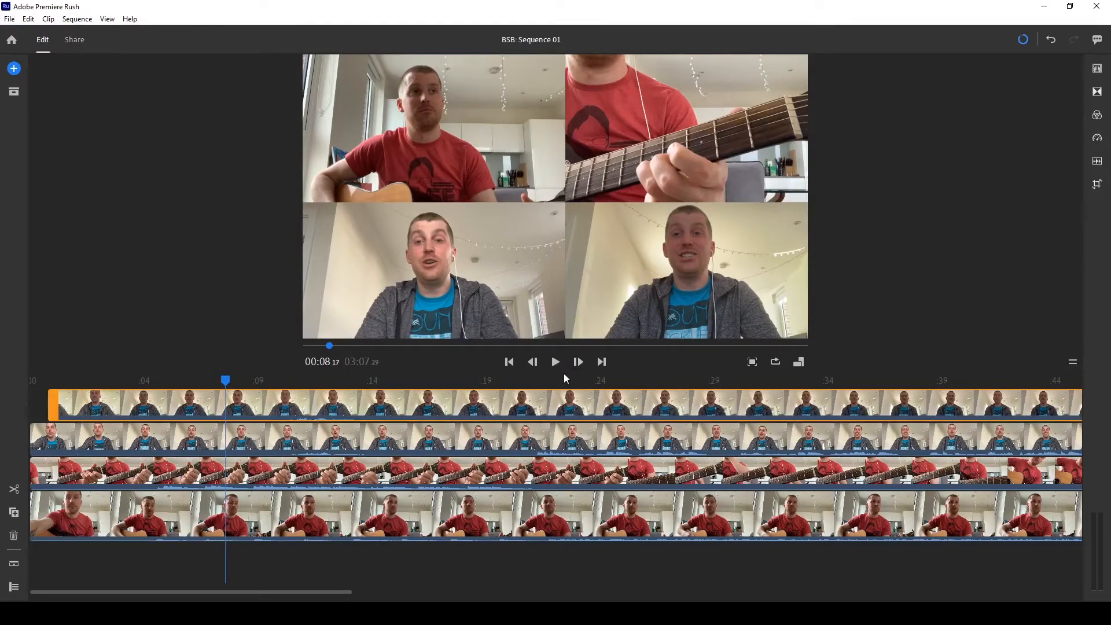
key(space)
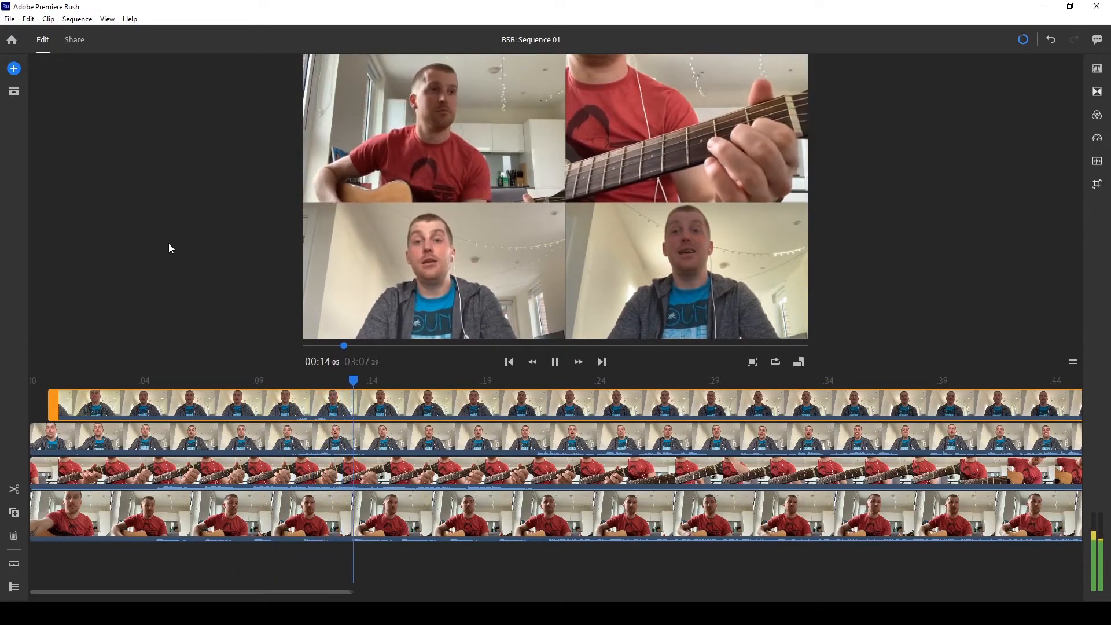
click(554, 361)
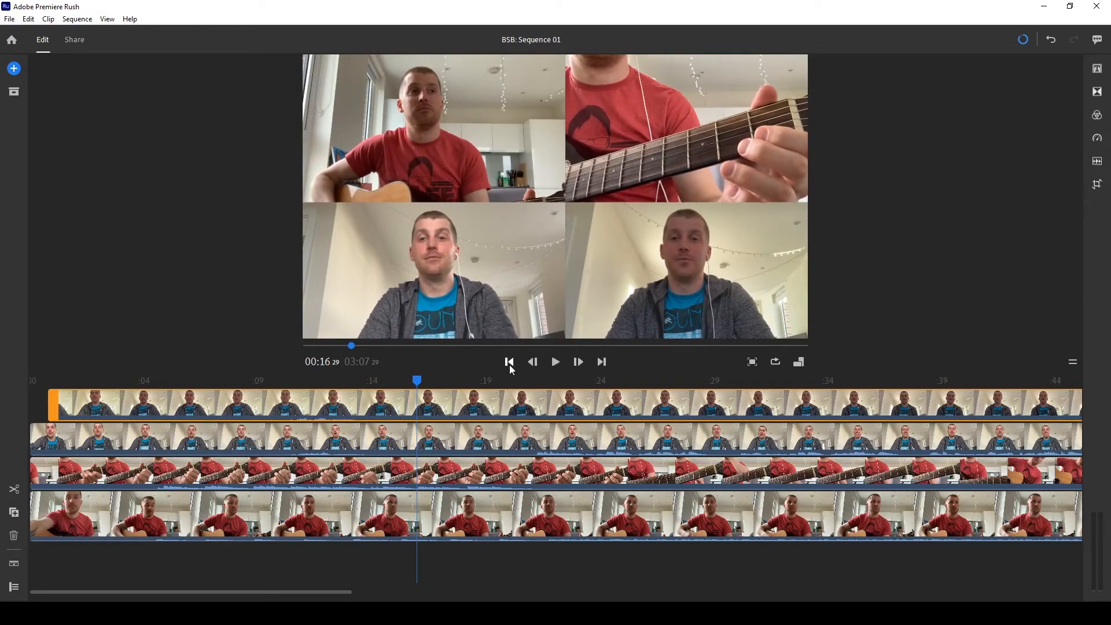
- Play the sequence from about 53 seconds to 1:14 to check that both vocals stay in sync
key(minus)
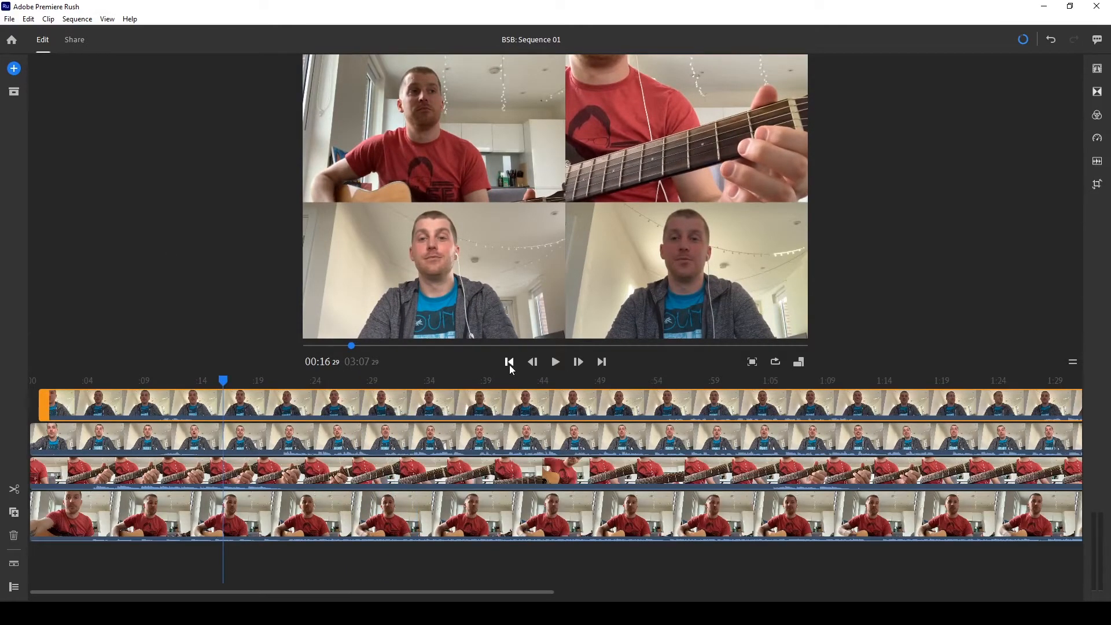
click(641, 381)
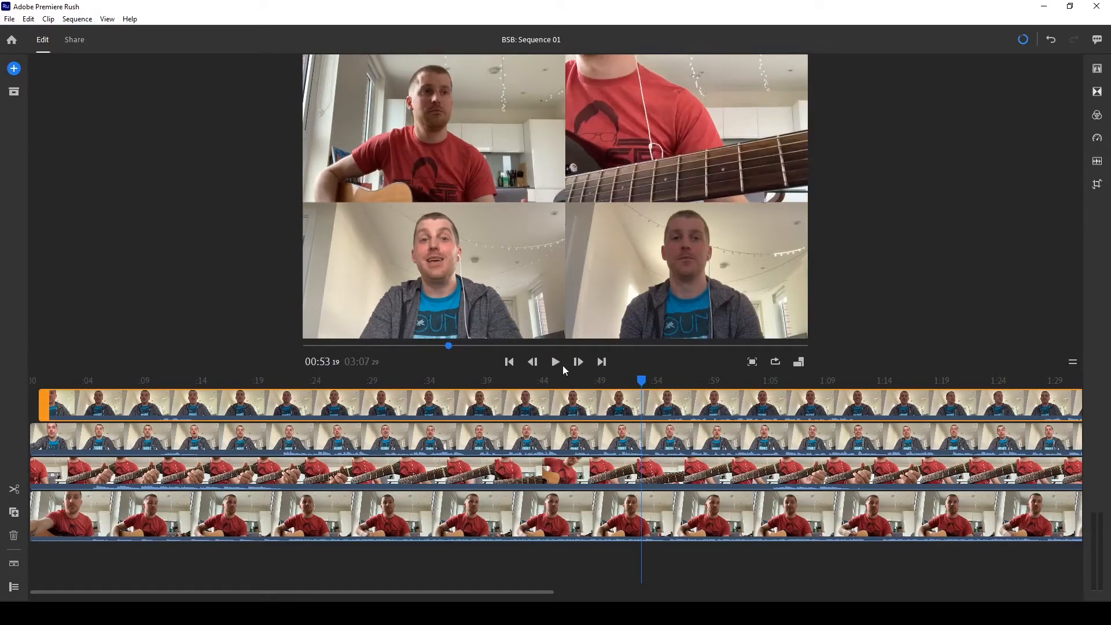
click(555, 362)
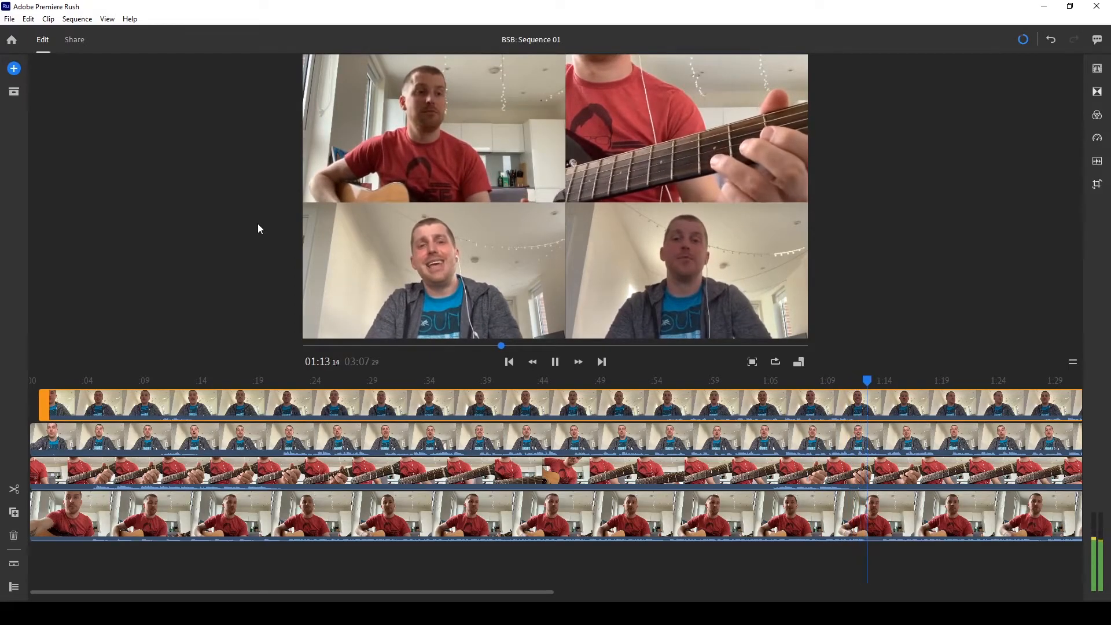
click(559, 362)
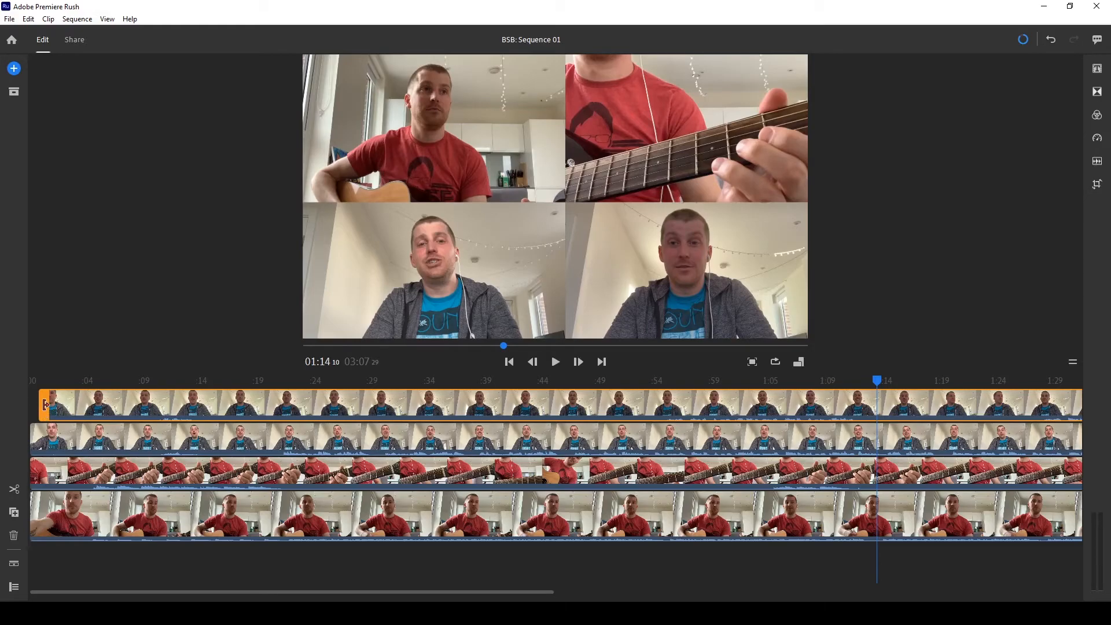
- Extend the start of the backing vocal clip back to the beginning of the sequence and play the first three seconds
drag(45, 403, 19, 407)
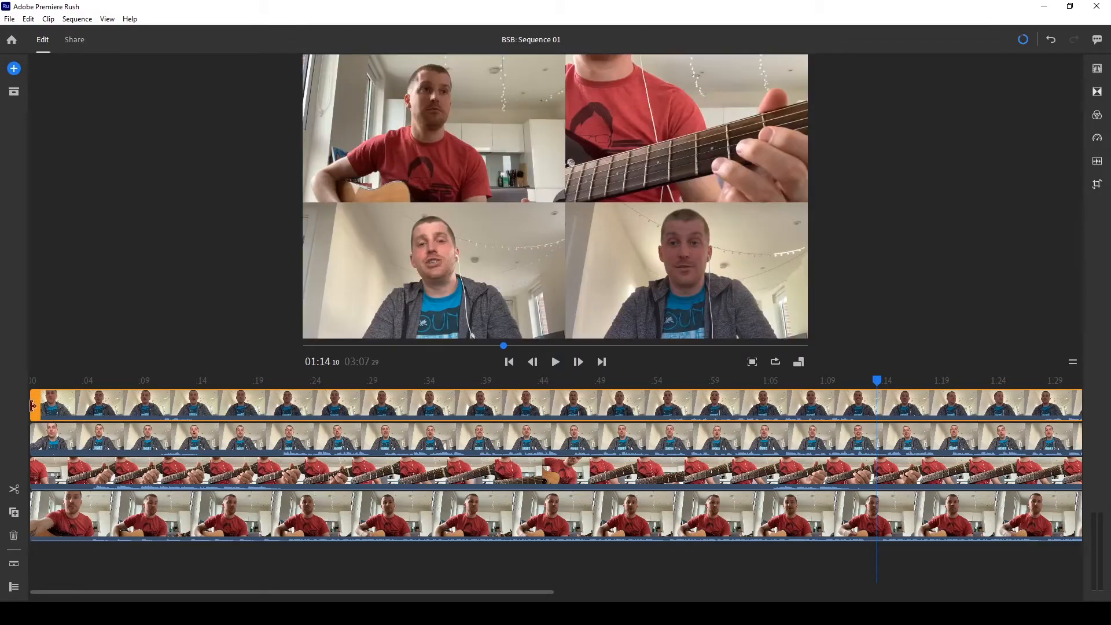
click(510, 362)
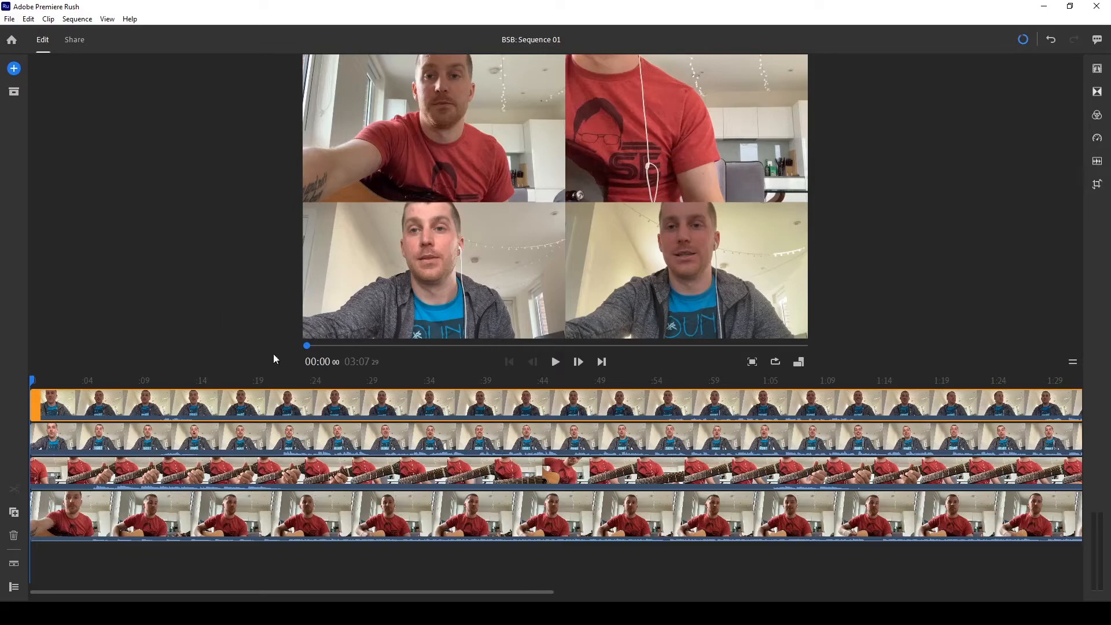
click(555, 363)
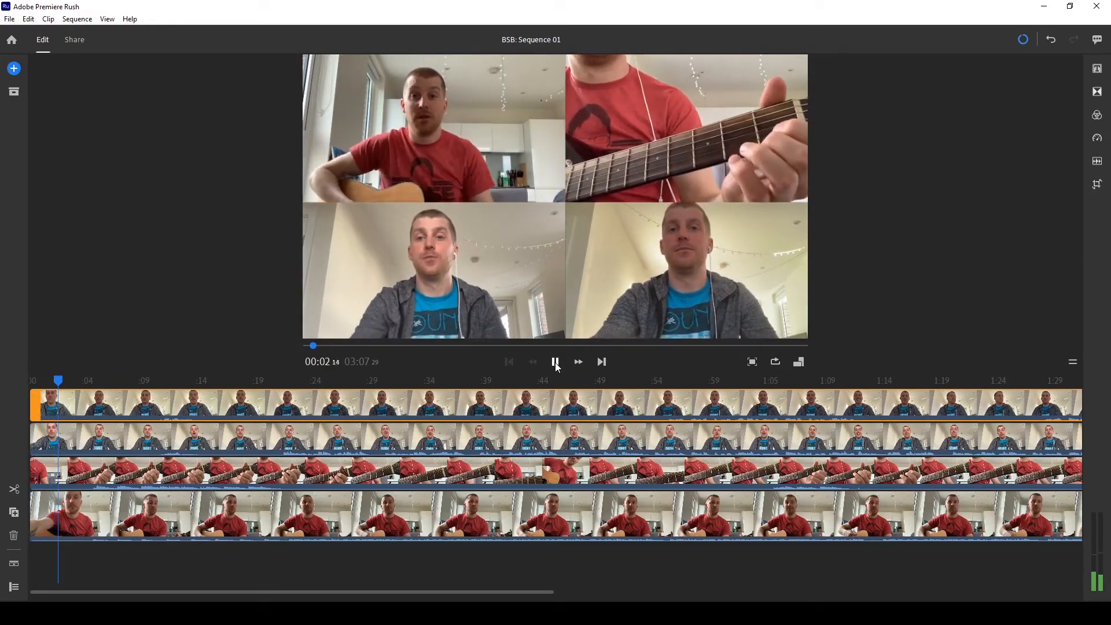
click(556, 363)
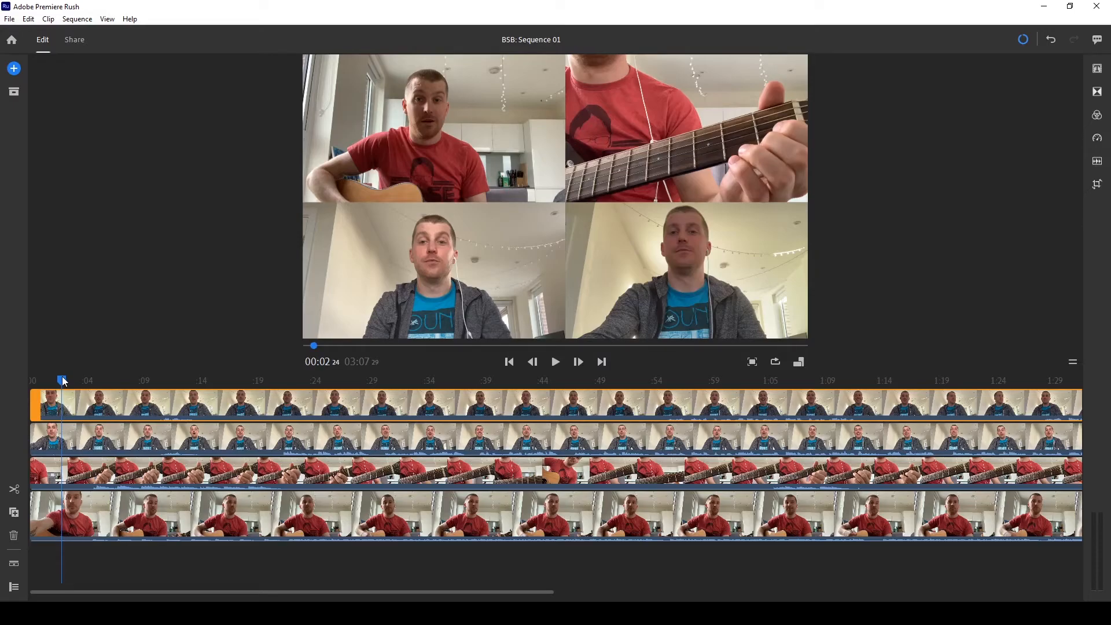
- Split all four clips at 00:02 24 and delete the four opening pieces before the cut
key(ctrl+a)
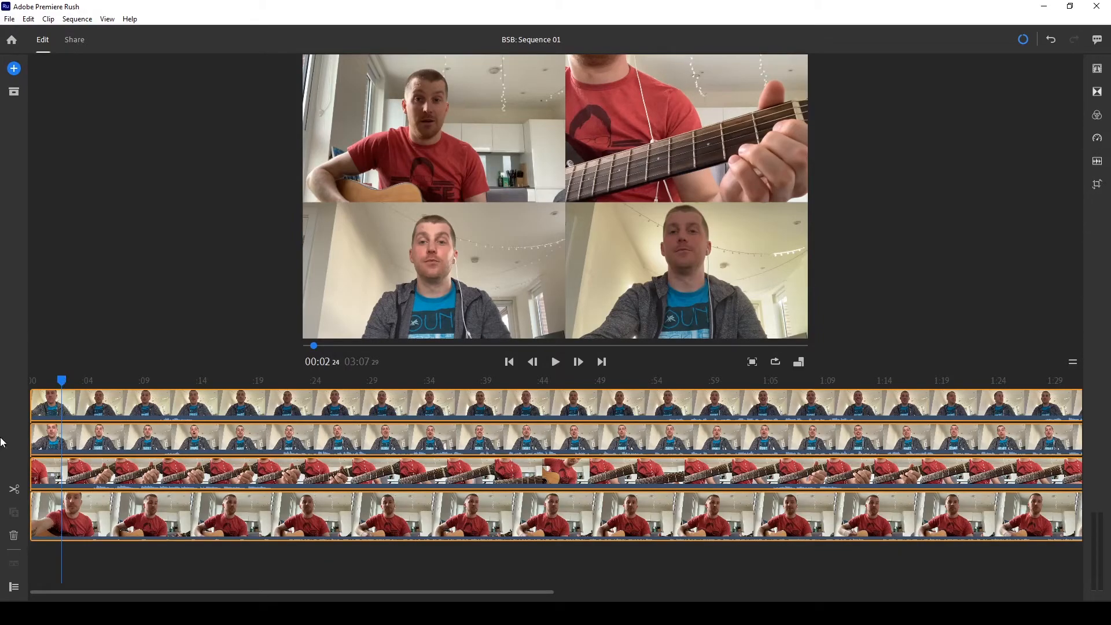
click(14, 487)
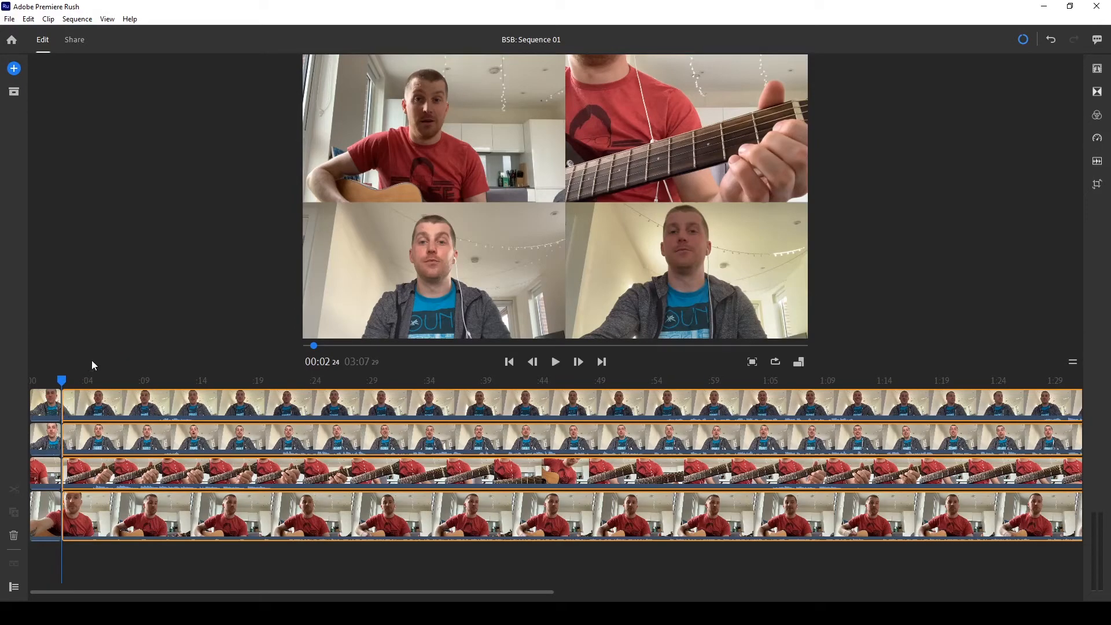
click(50, 404)
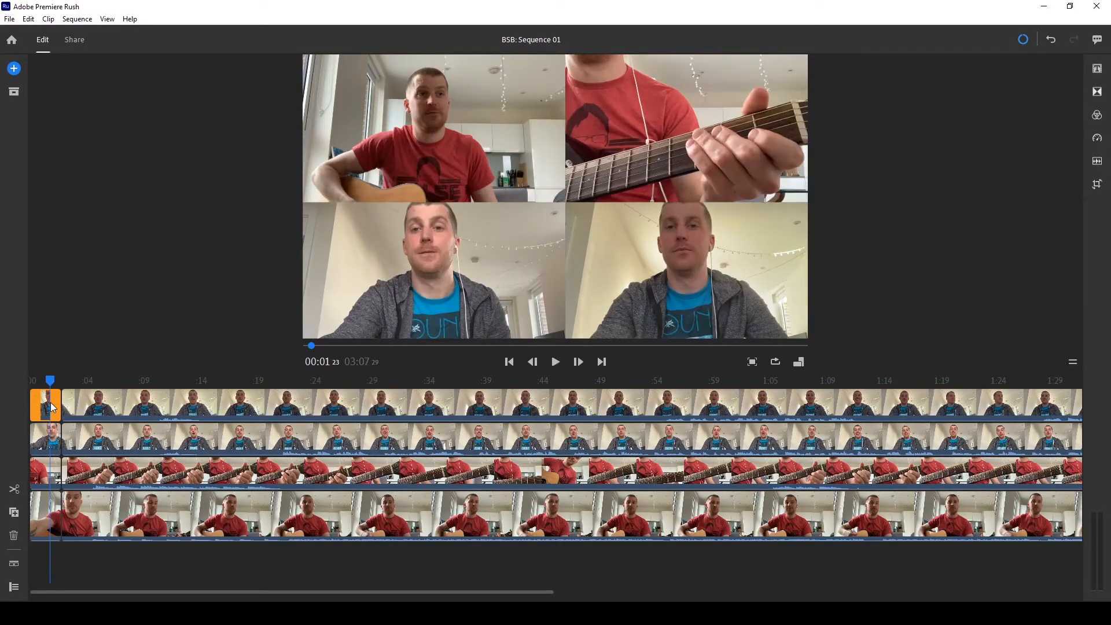
shift+click(46, 444)
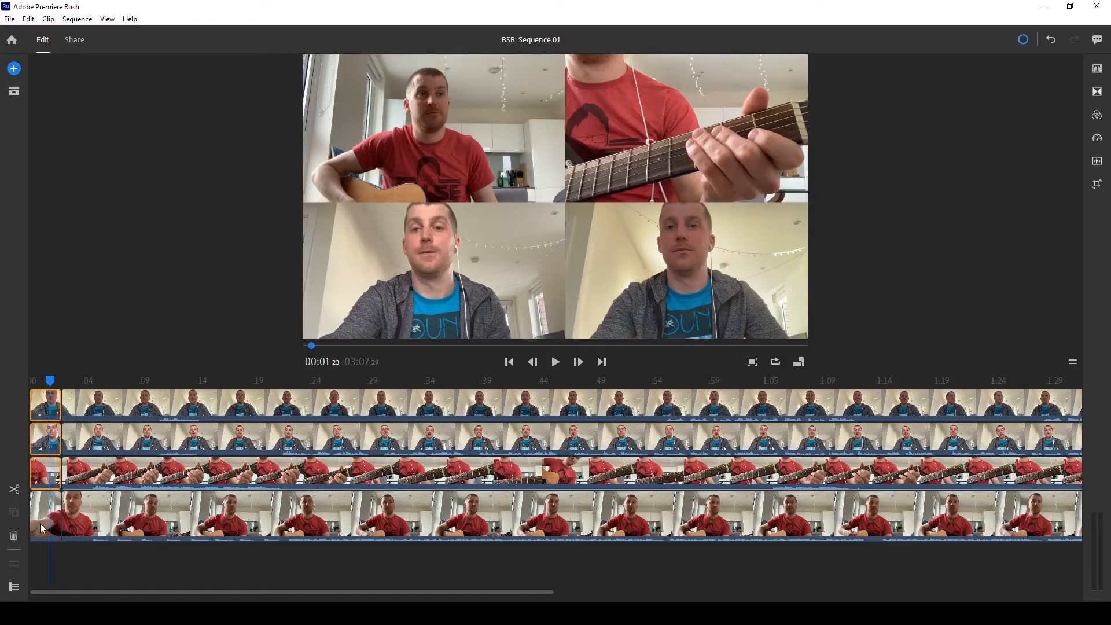
shift+click(50, 511)
key(Delete)
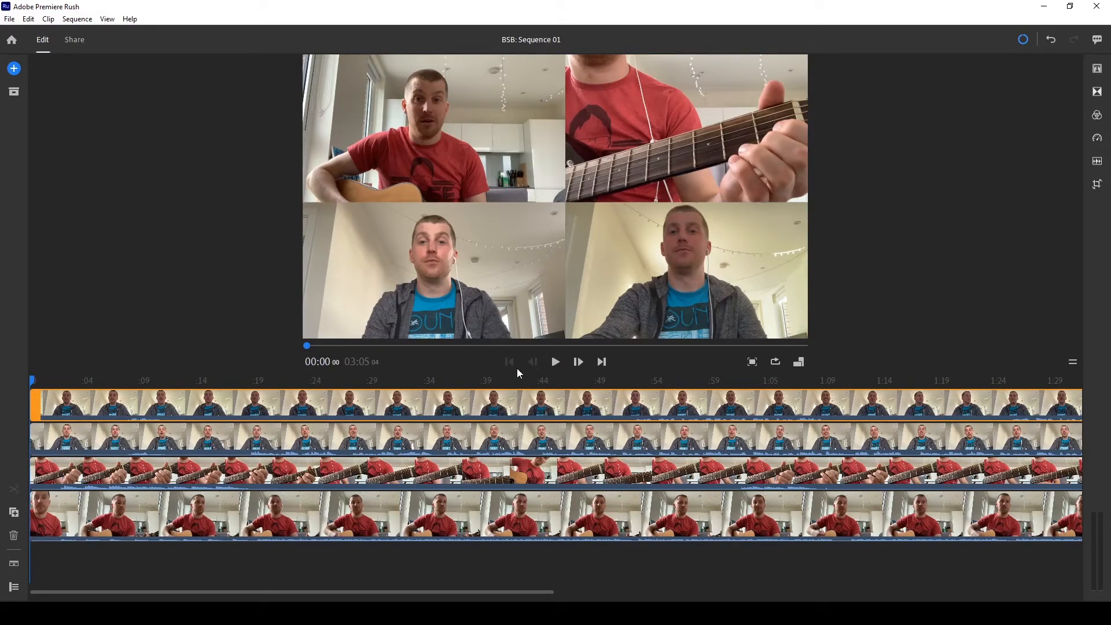
- Play the trimmed opening of the sequence, and play the ending from about 2:52 to find the end point
click(554, 362)
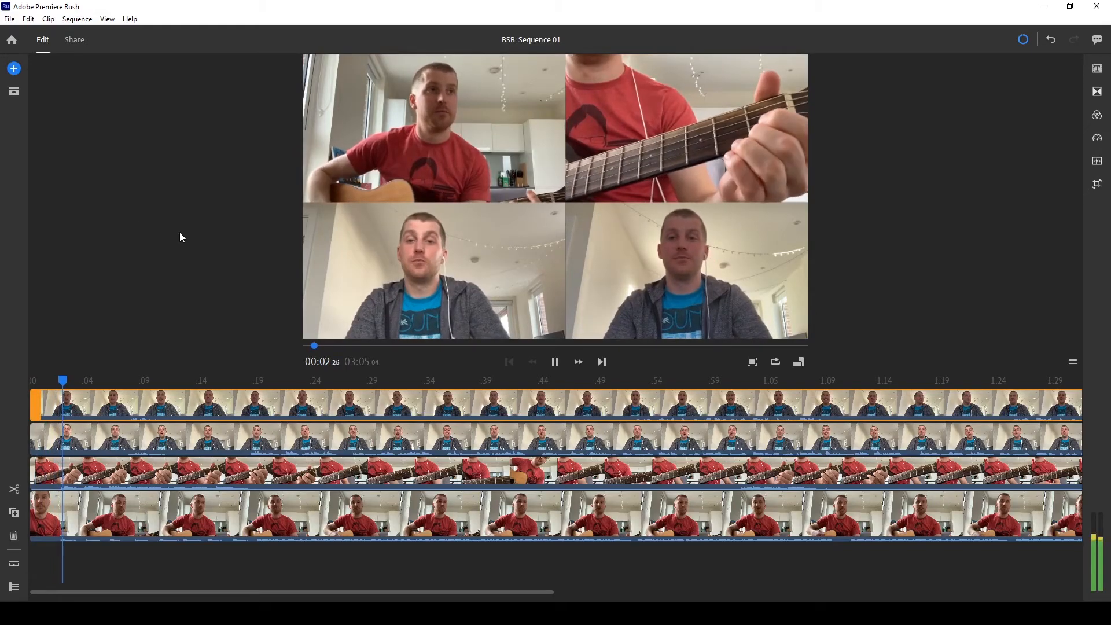
click(555, 362)
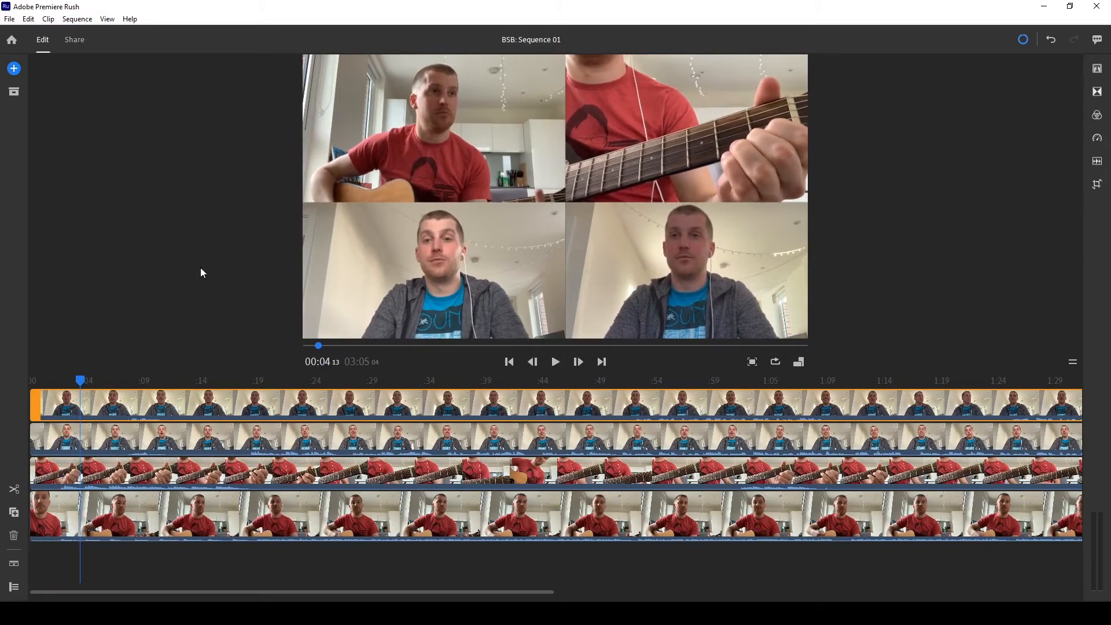
key(minus)
key(minus)
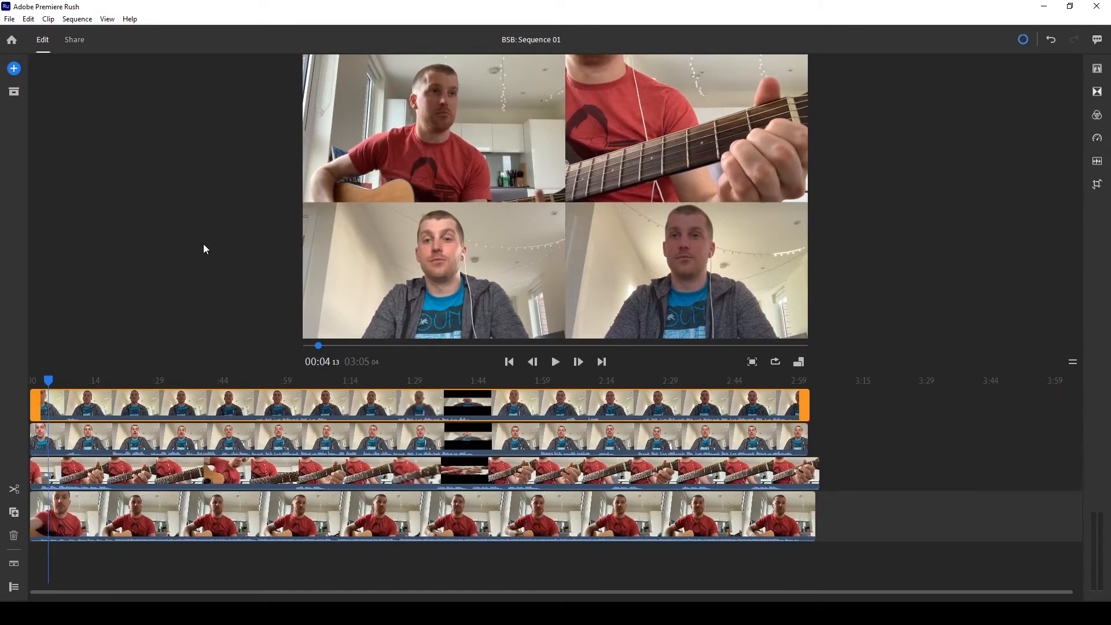
click(766, 380)
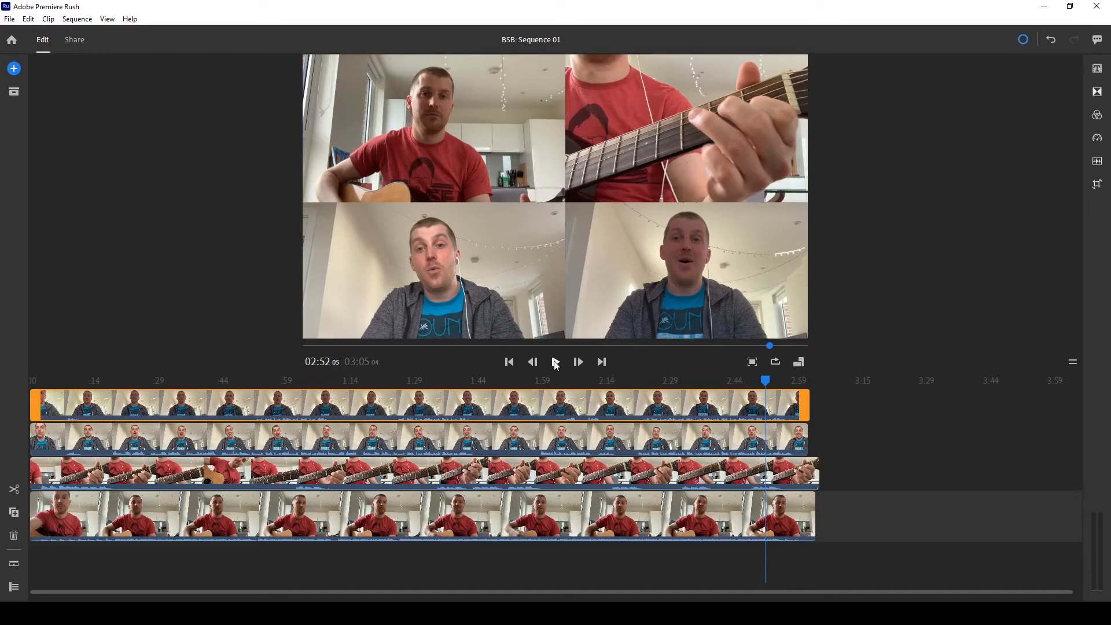
click(555, 362)
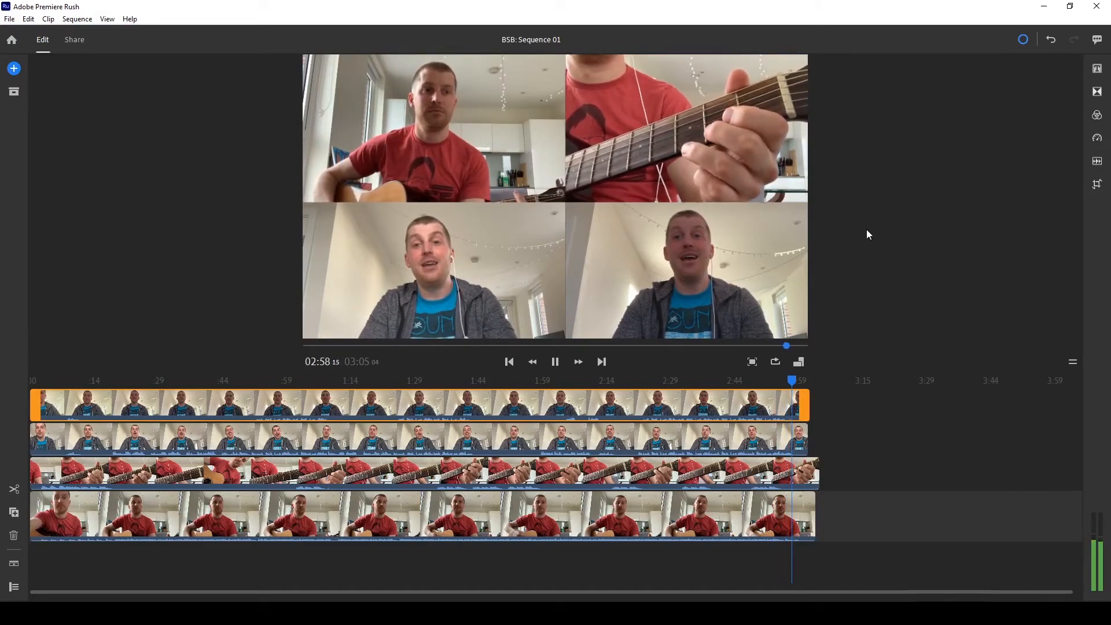
click(554, 362)
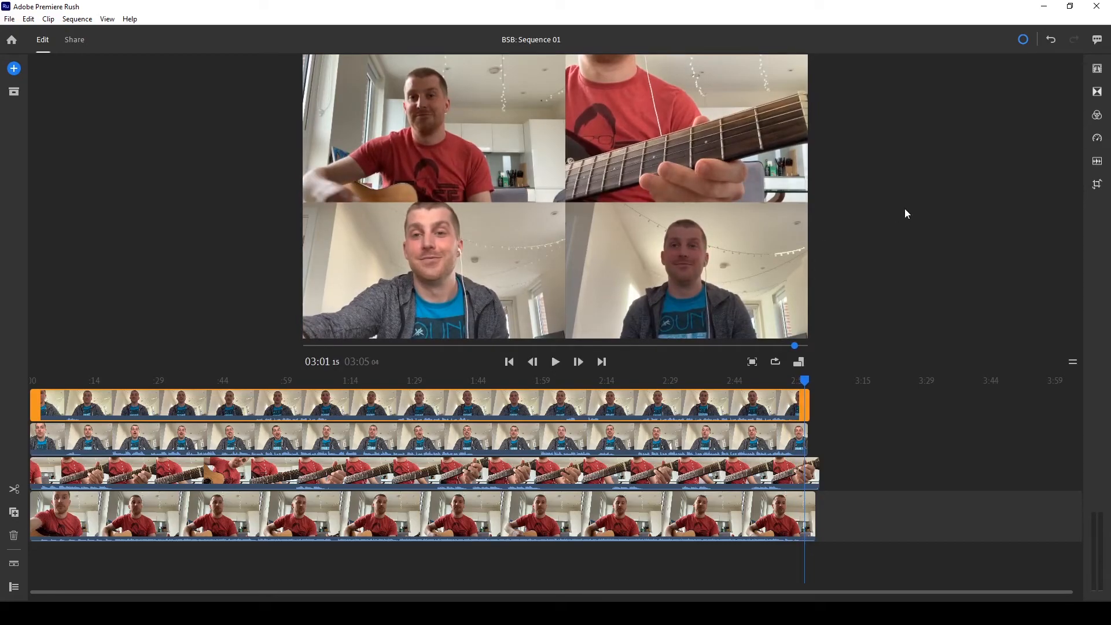
- Split all four clips at 03:01 13 and delete the pieces after the cut, replaying the ending from about 2:52
click(804, 379)
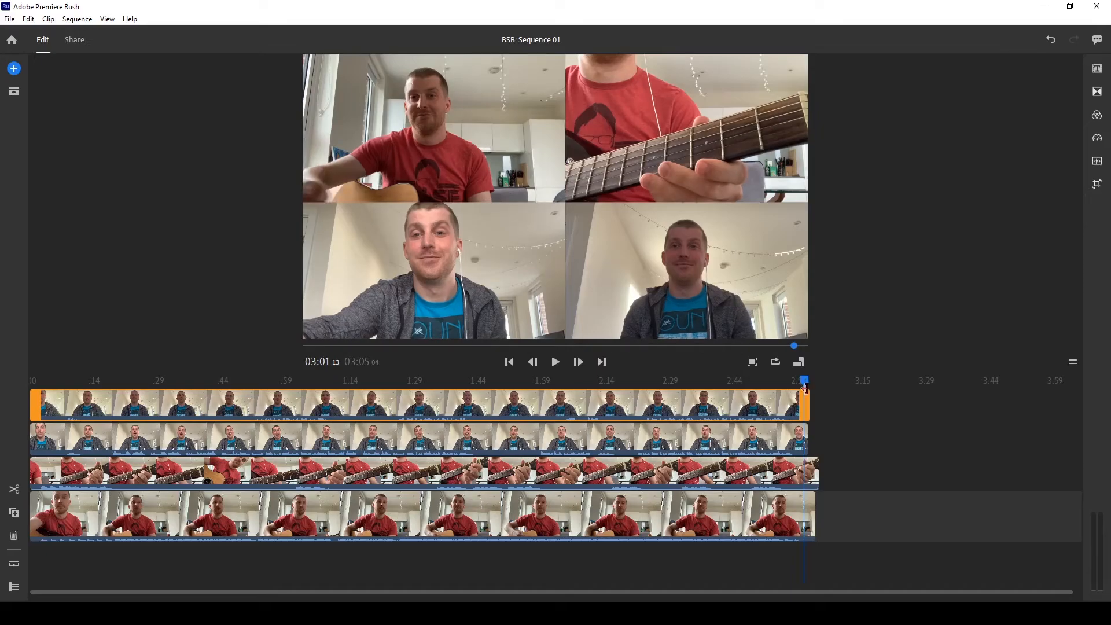
key(ctrl+a)
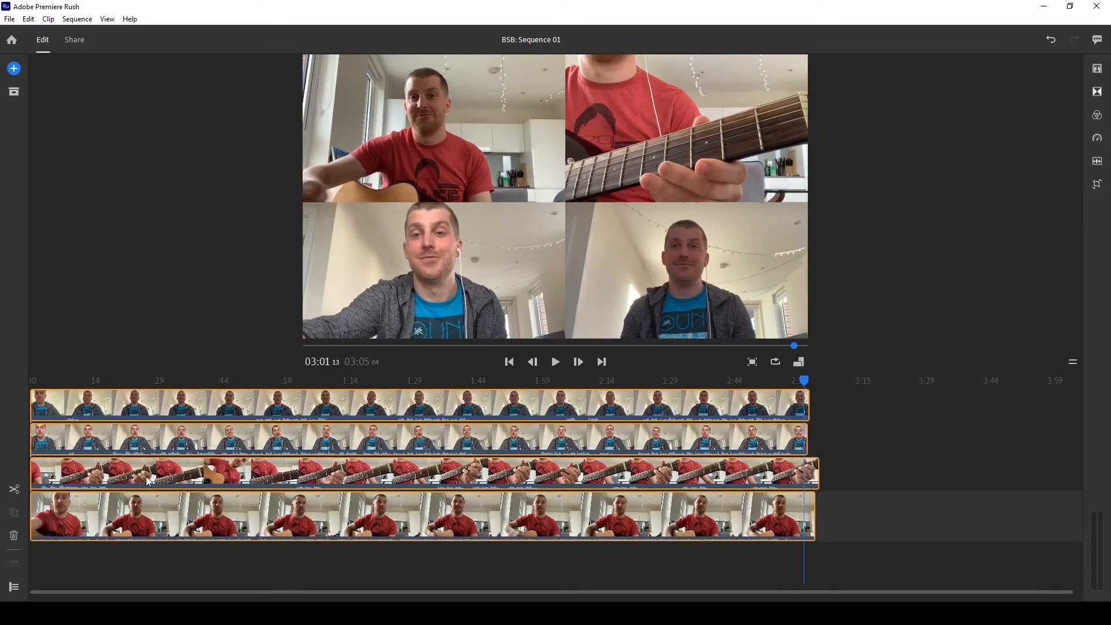
click(14, 490)
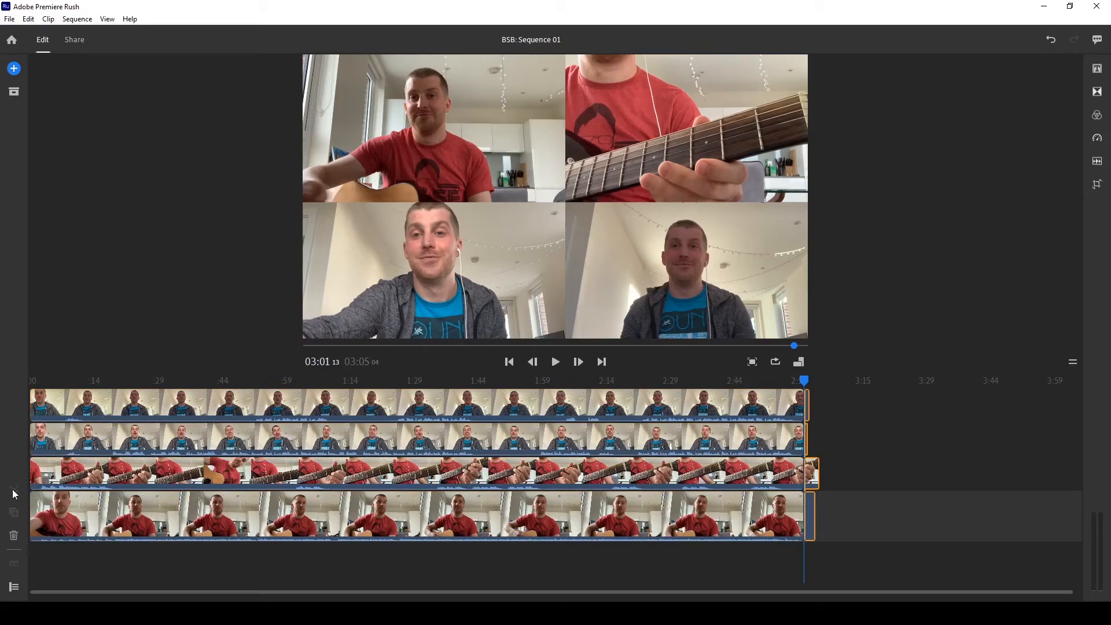
click(830, 420)
click(807, 410)
key(Delete)
click(767, 380)
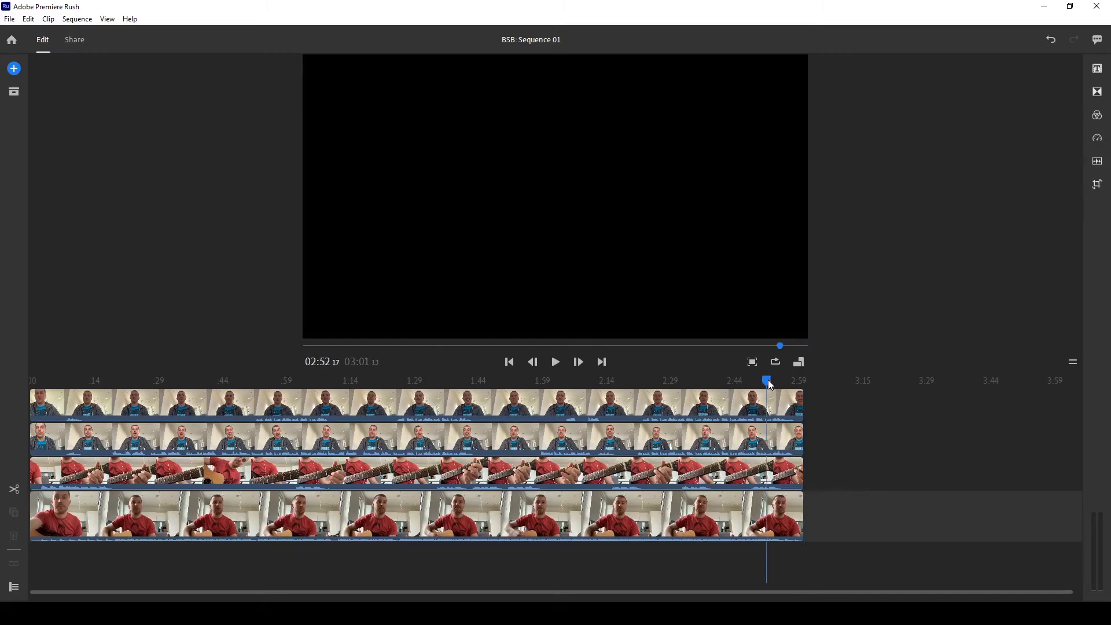
click(555, 362)
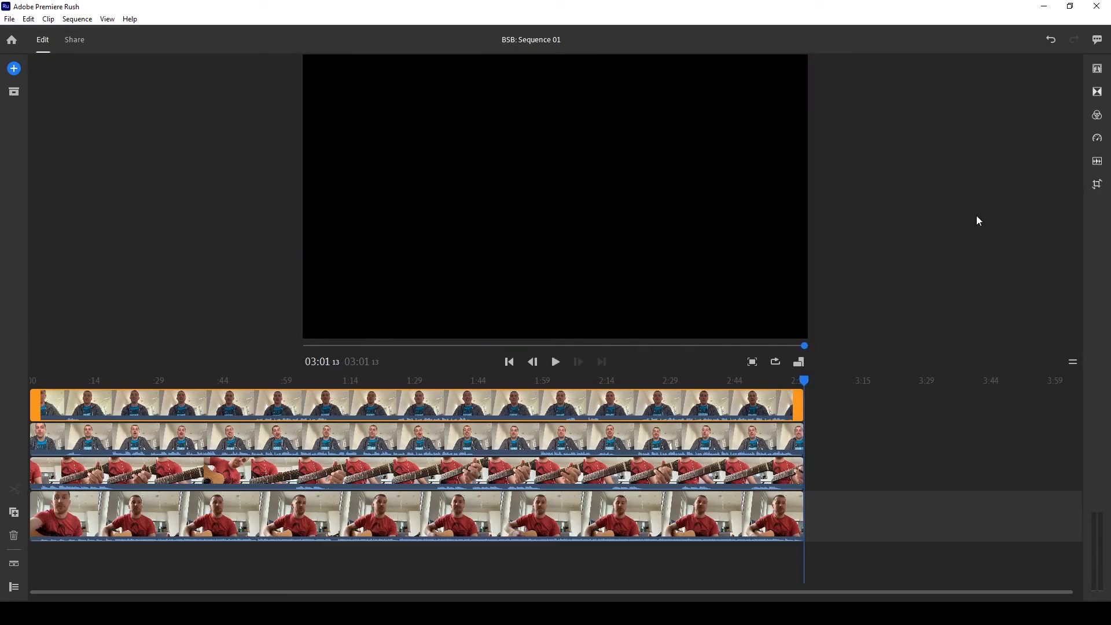
- Look over the built-in colour presets and check the four-way picture at points between about 0:07 and 0:58
click(1098, 118)
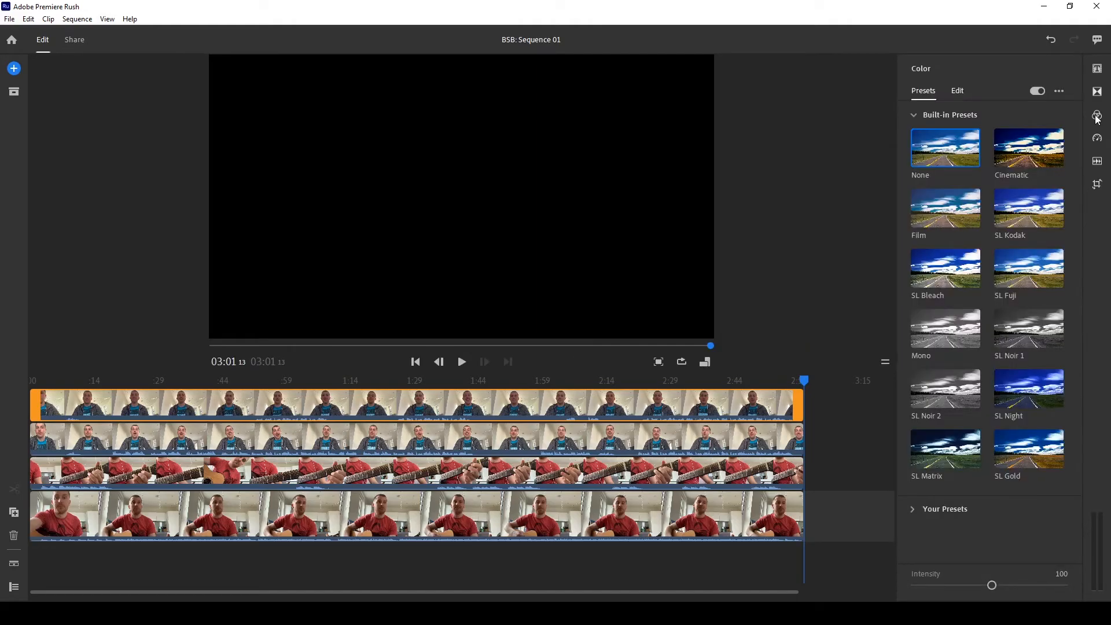
click(1097, 118)
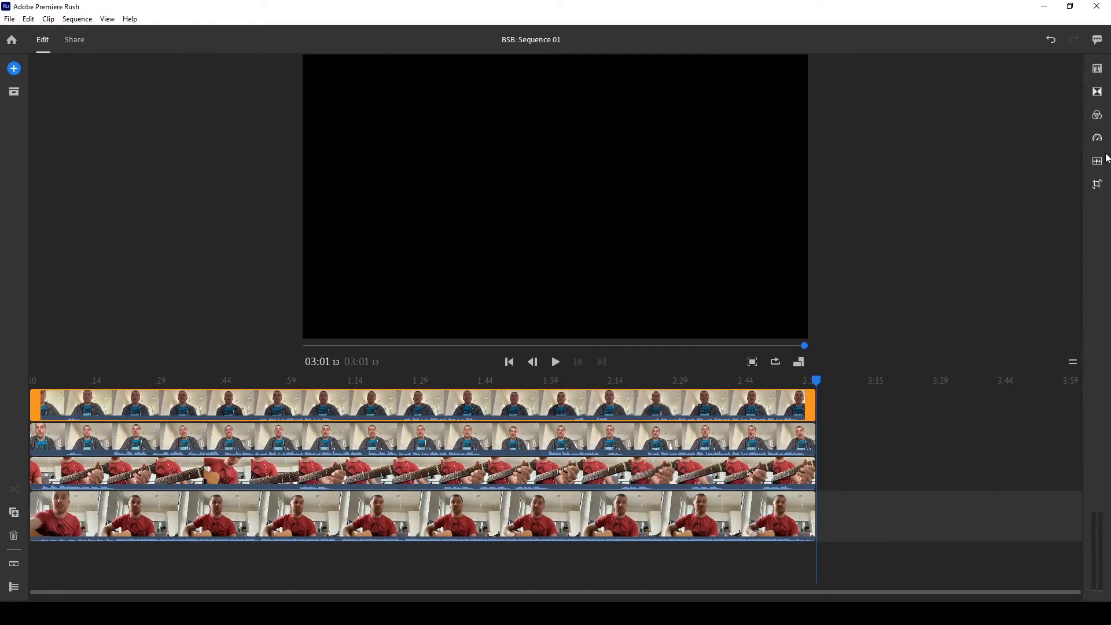
click(64, 381)
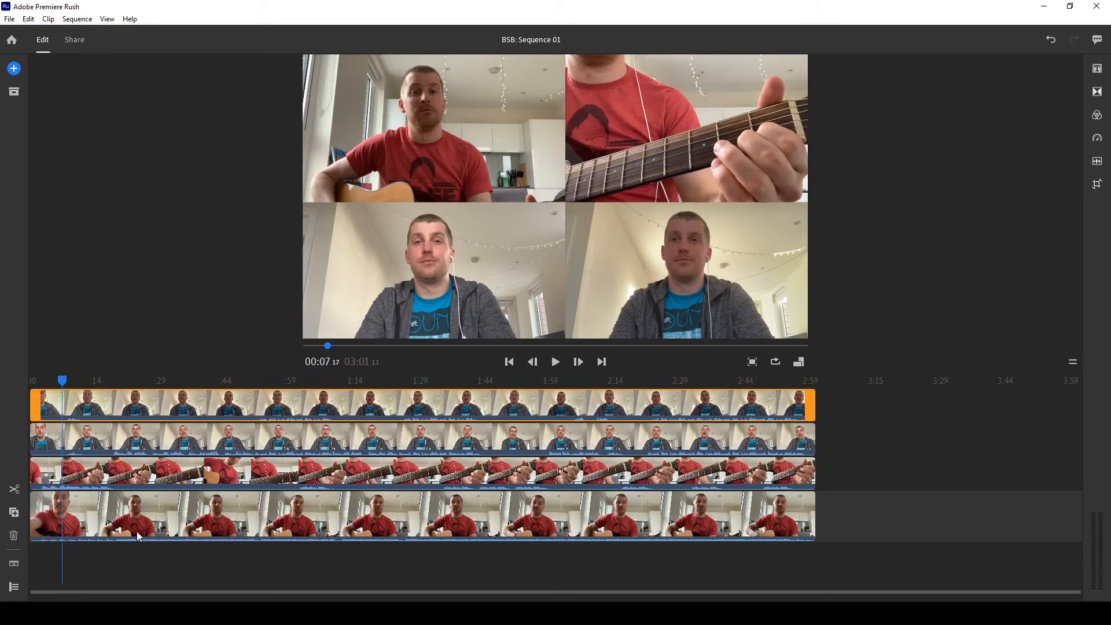
click(126, 514)
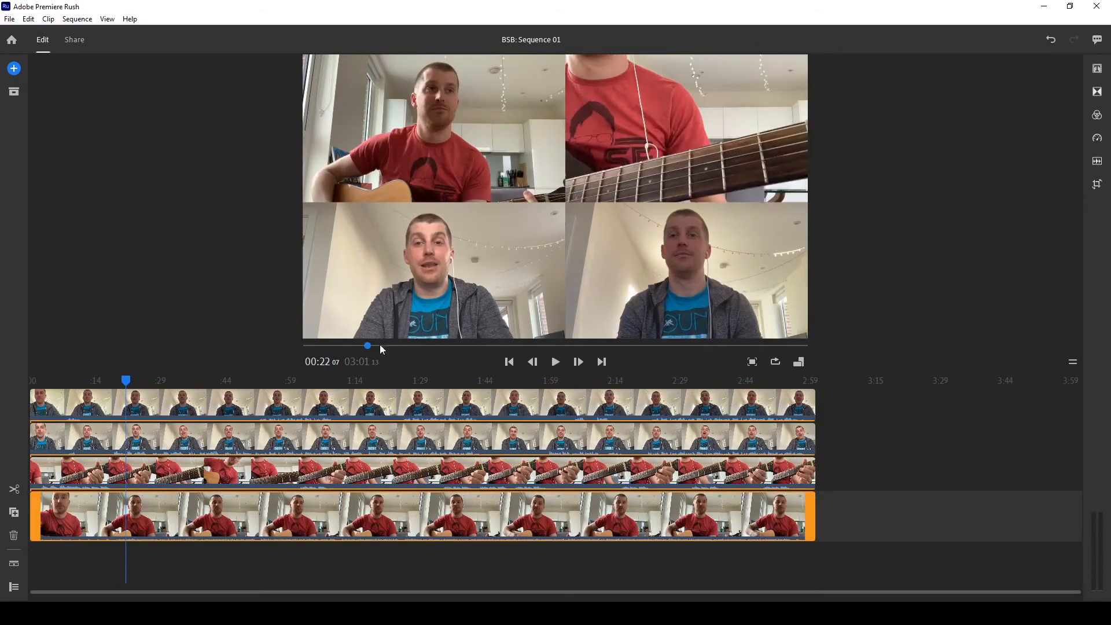
click(279, 405)
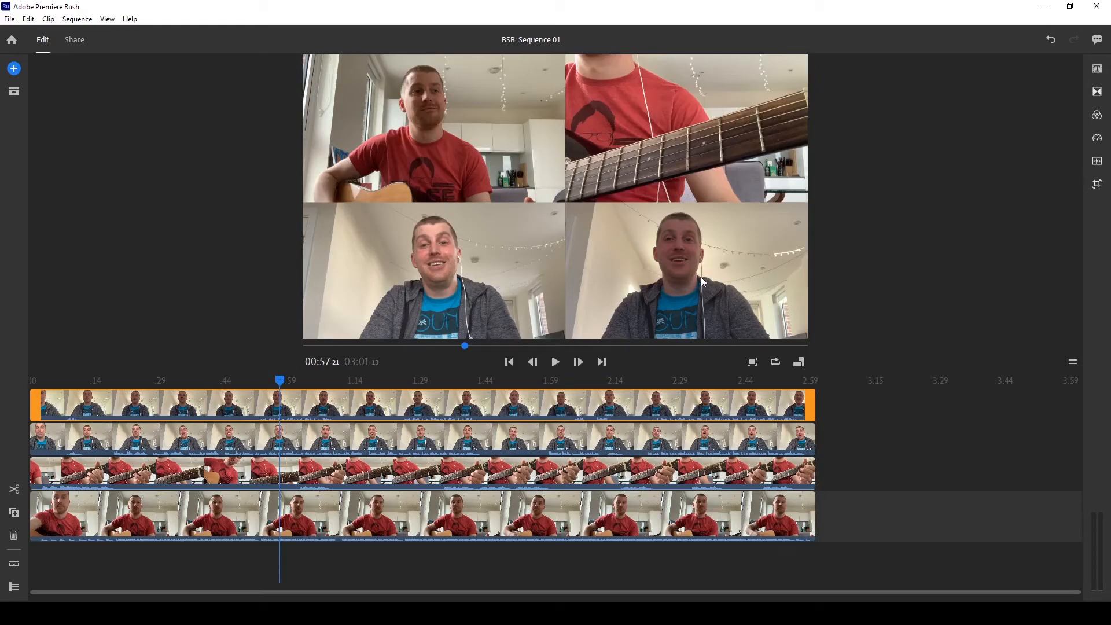
click(263, 380)
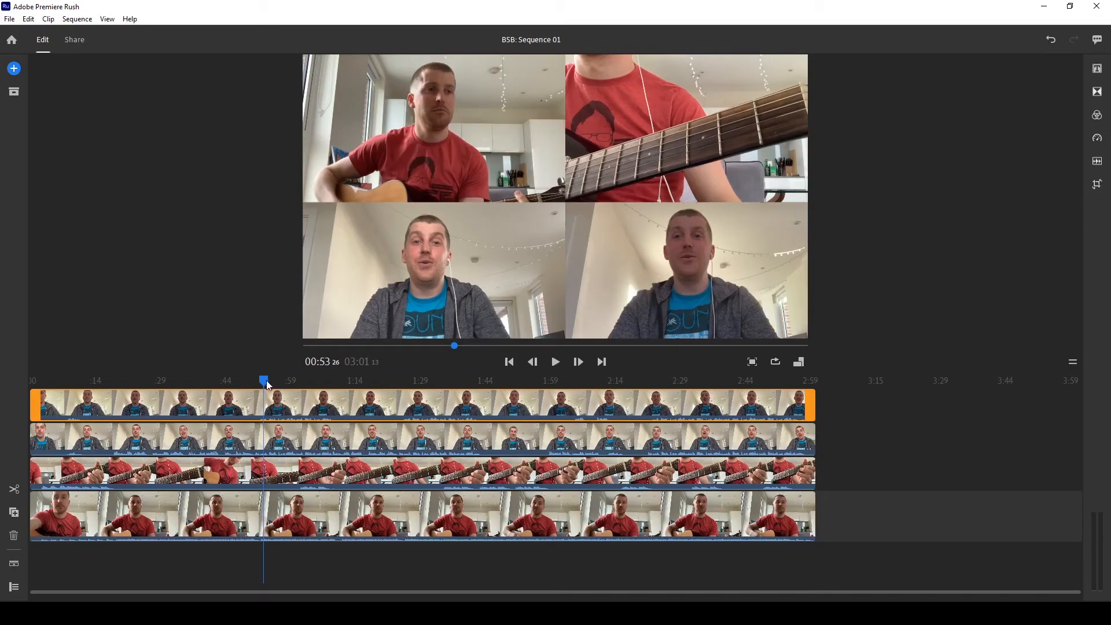
- Set the backing vocal clip's volume to 41 and play the sequence from about 0:58 to 1:03
click(282, 408)
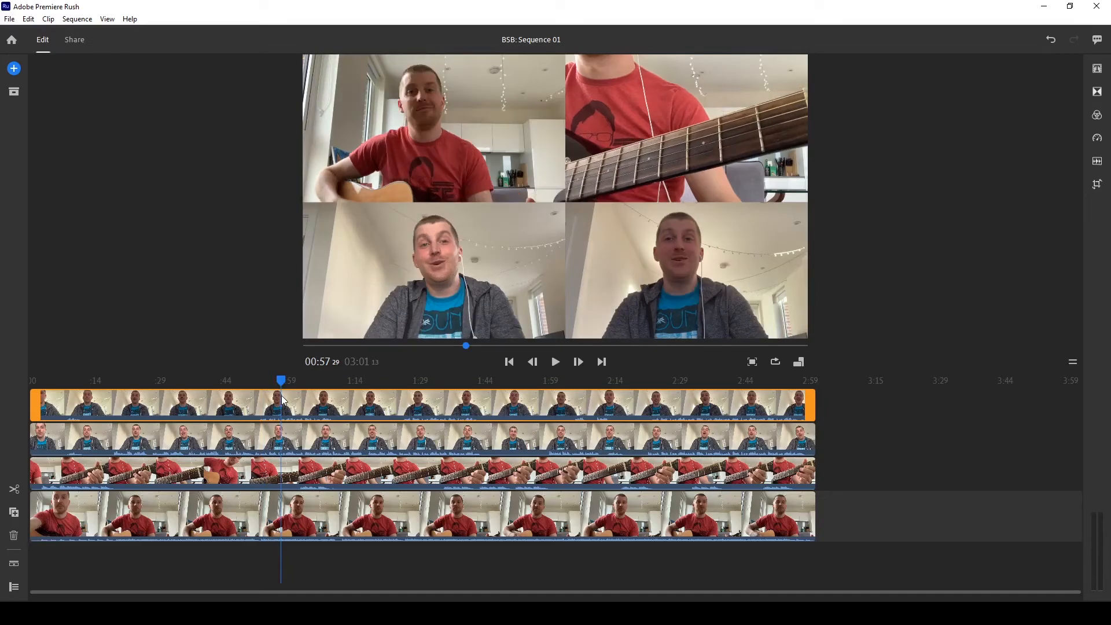
click(1097, 162)
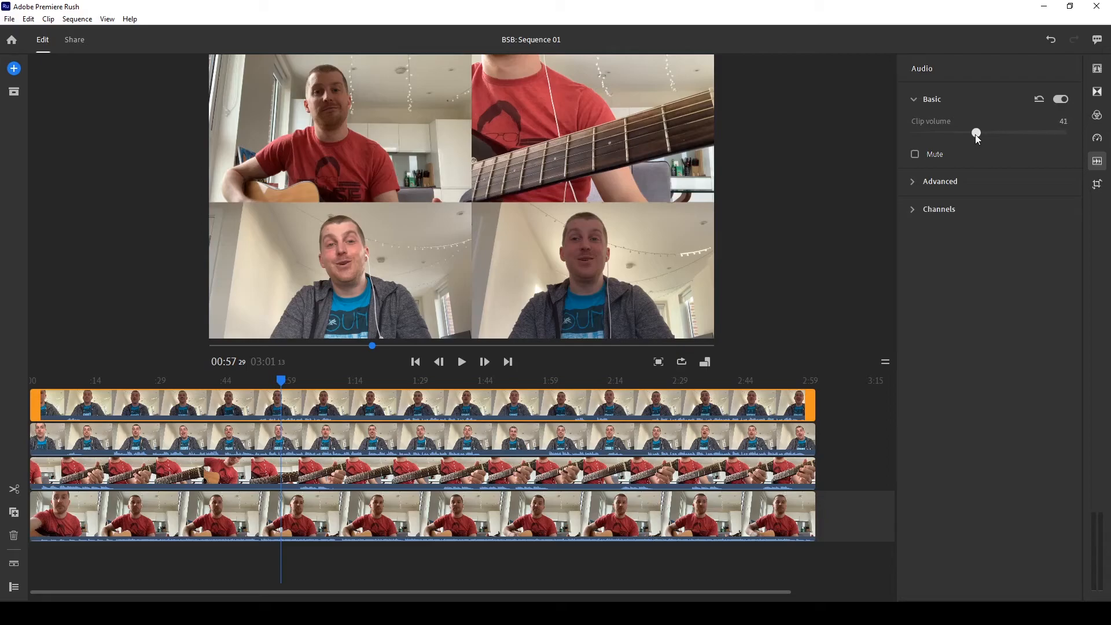
drag(974, 134, 974, 135)
click(1096, 160)
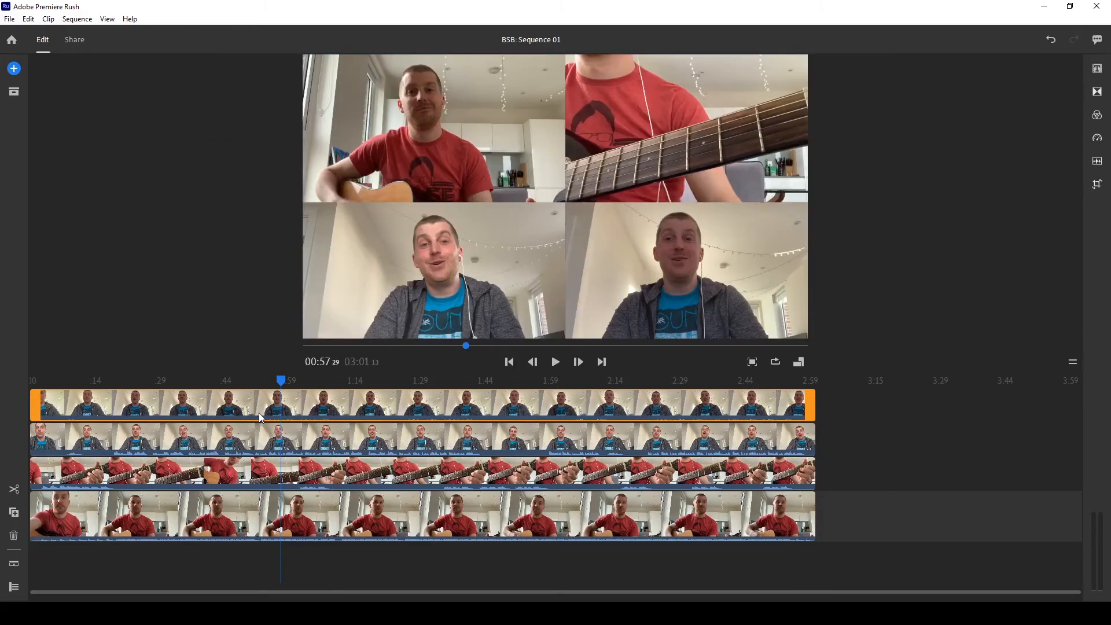
click(282, 380)
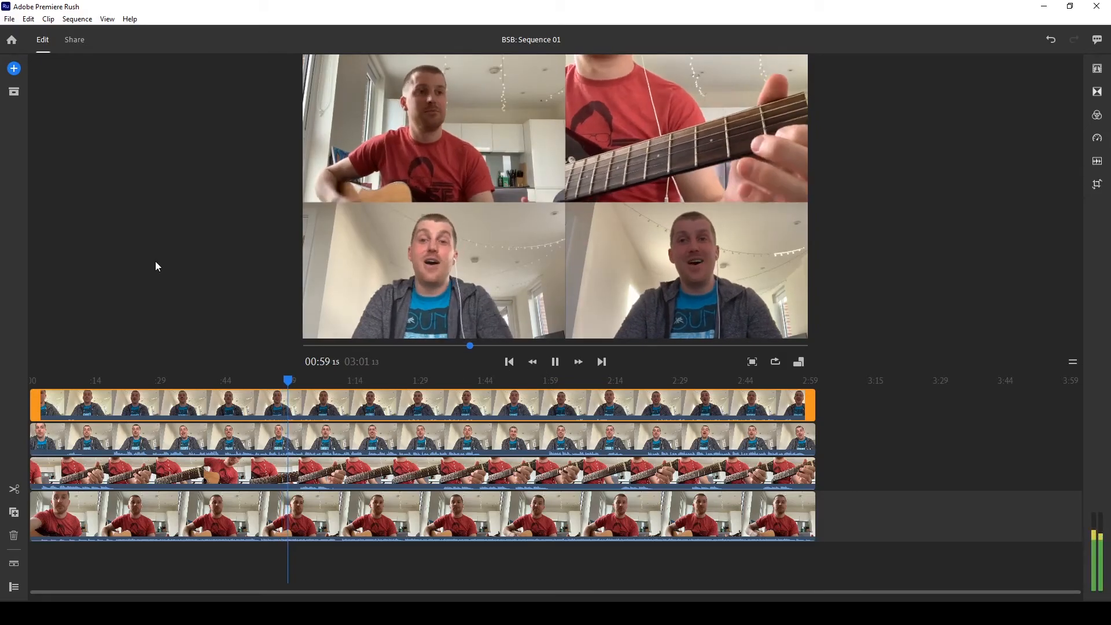
click(557, 363)
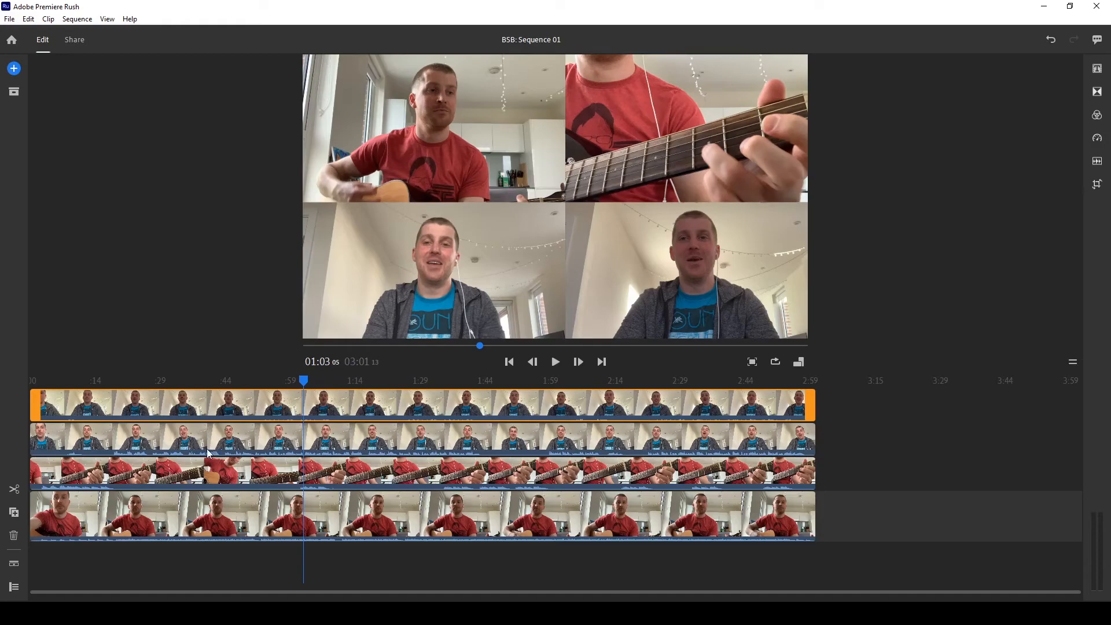
- Split the close-up guitar clip at 01:00 25 and at 01:11 03 to isolate a short middle section
click(129, 475)
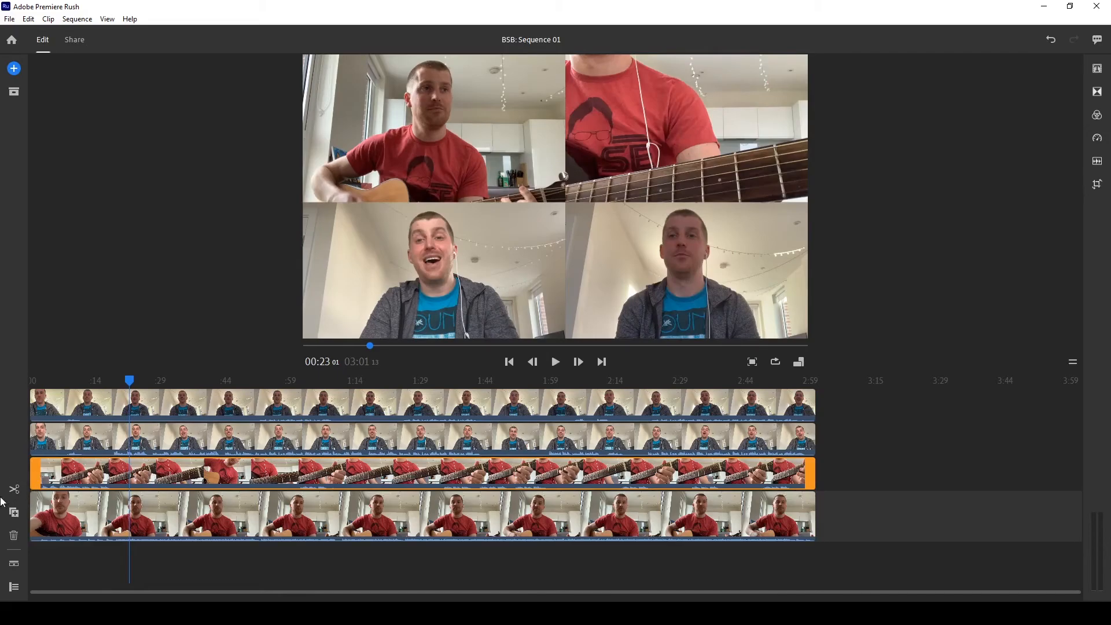
click(316, 472)
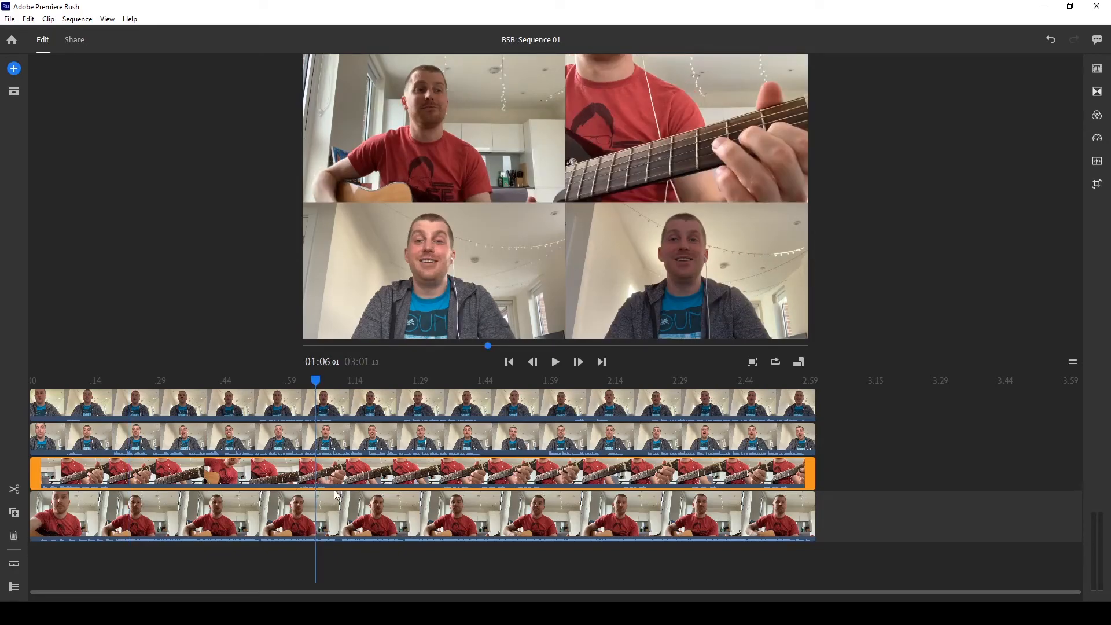
click(294, 469)
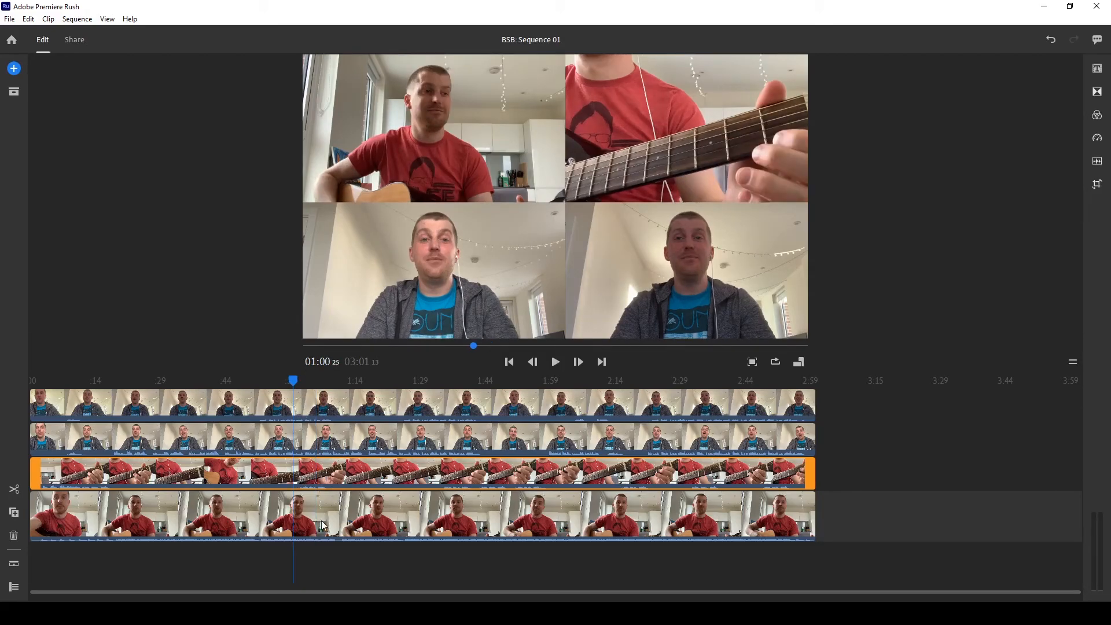
click(14, 489)
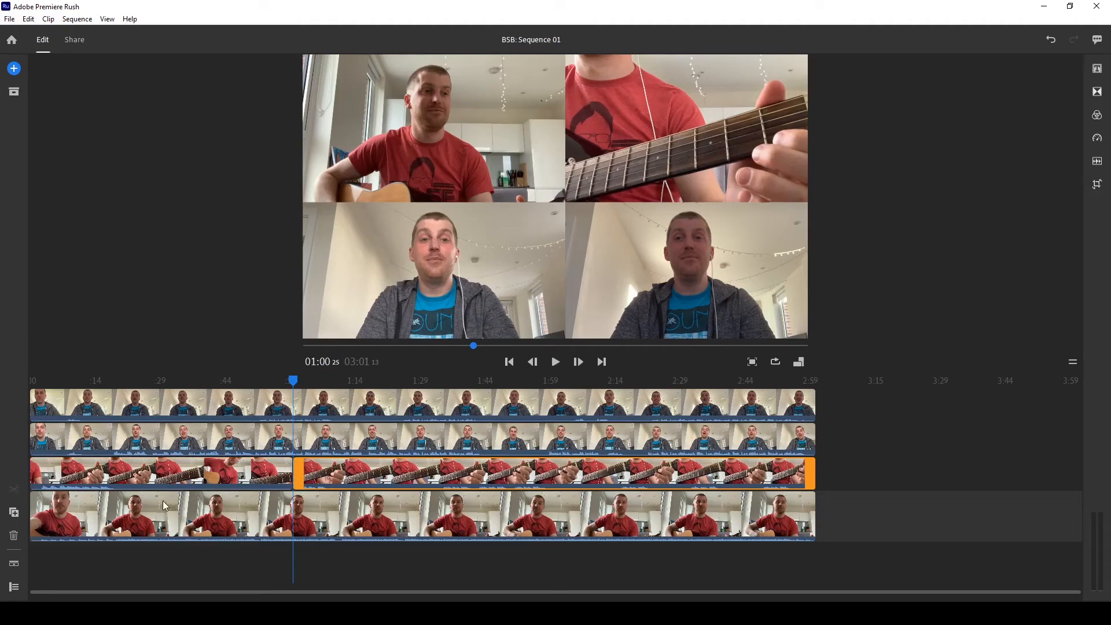
click(338, 480)
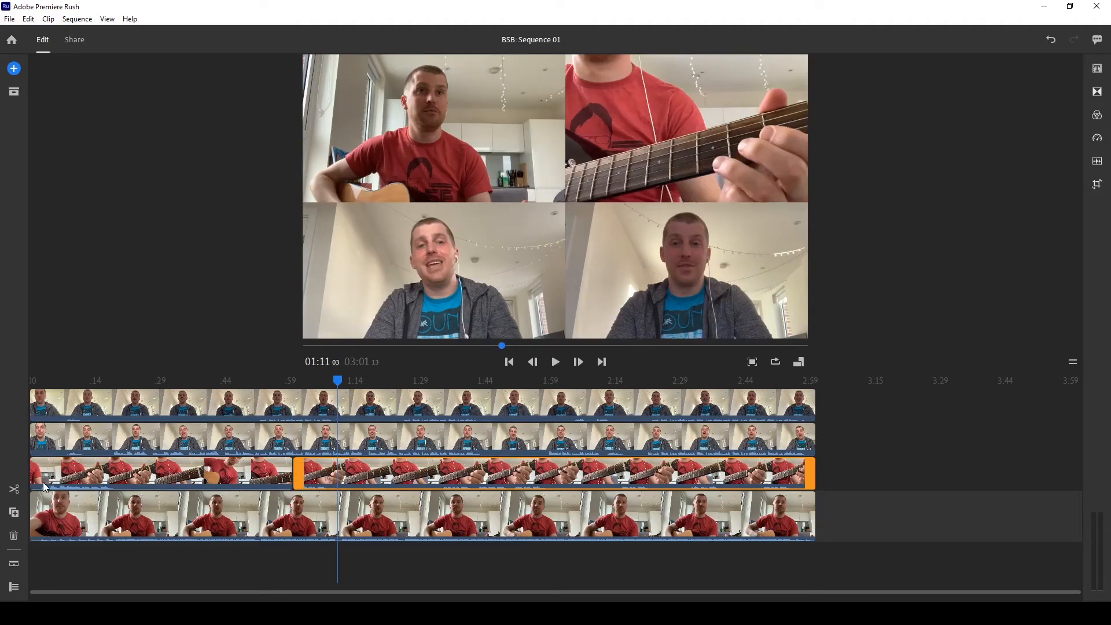
click(14, 489)
- Lower the clip volume of the isolated middle guitar section, and check the guitar pieces on either side of it
click(323, 477)
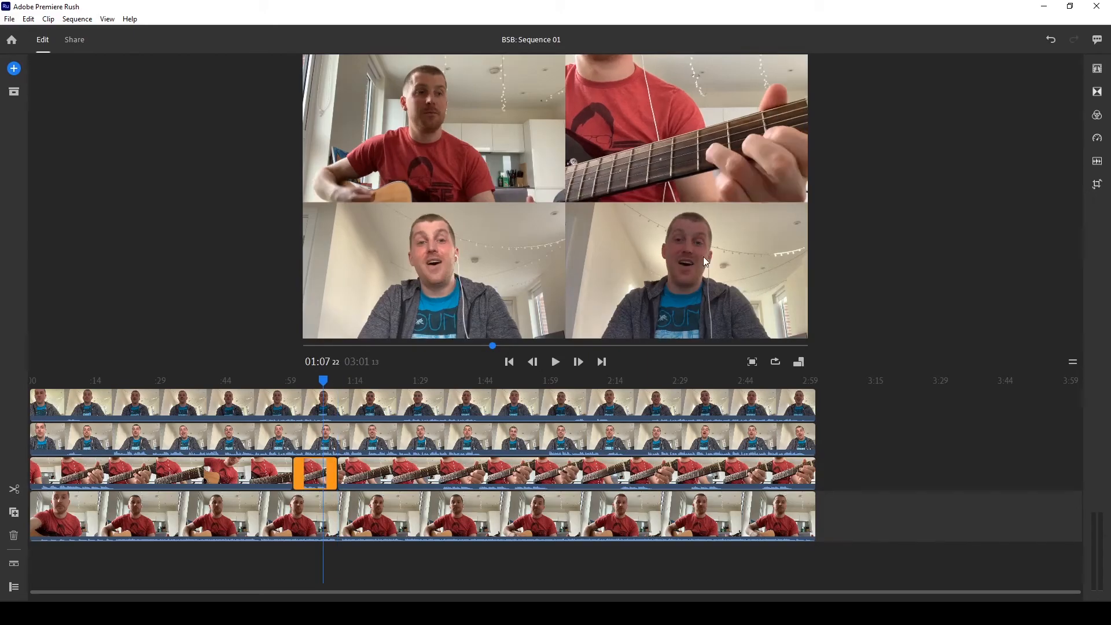
click(1098, 162)
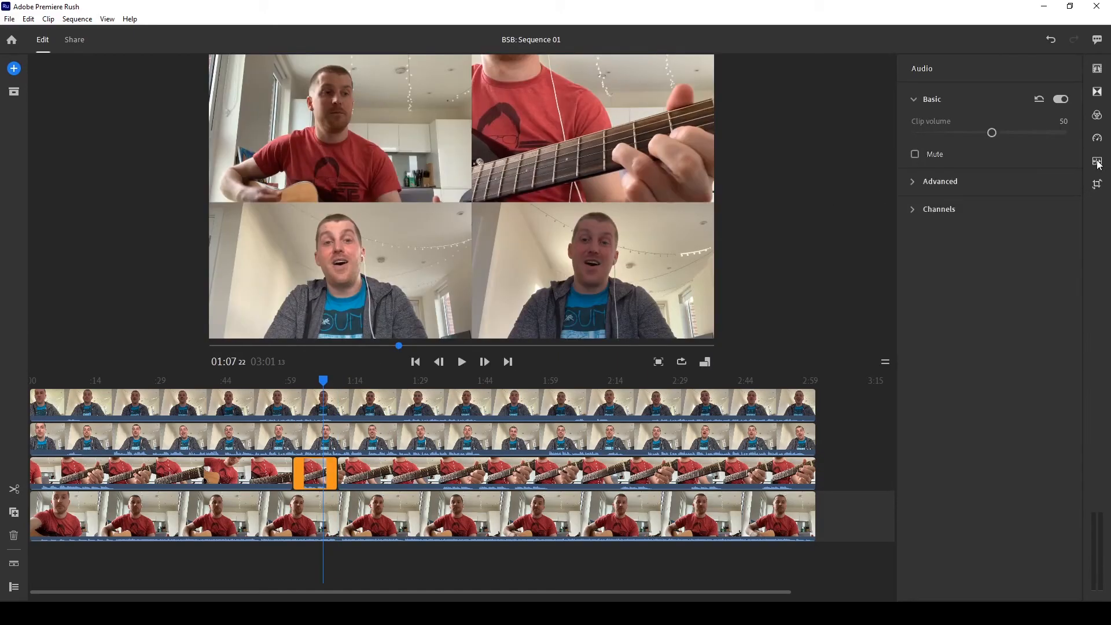
mouse_move(993, 134)
mouse_down()
mouse_move(1007, 134)
mouse_move(978, 134)
mouse_up()
click(1089, 162)
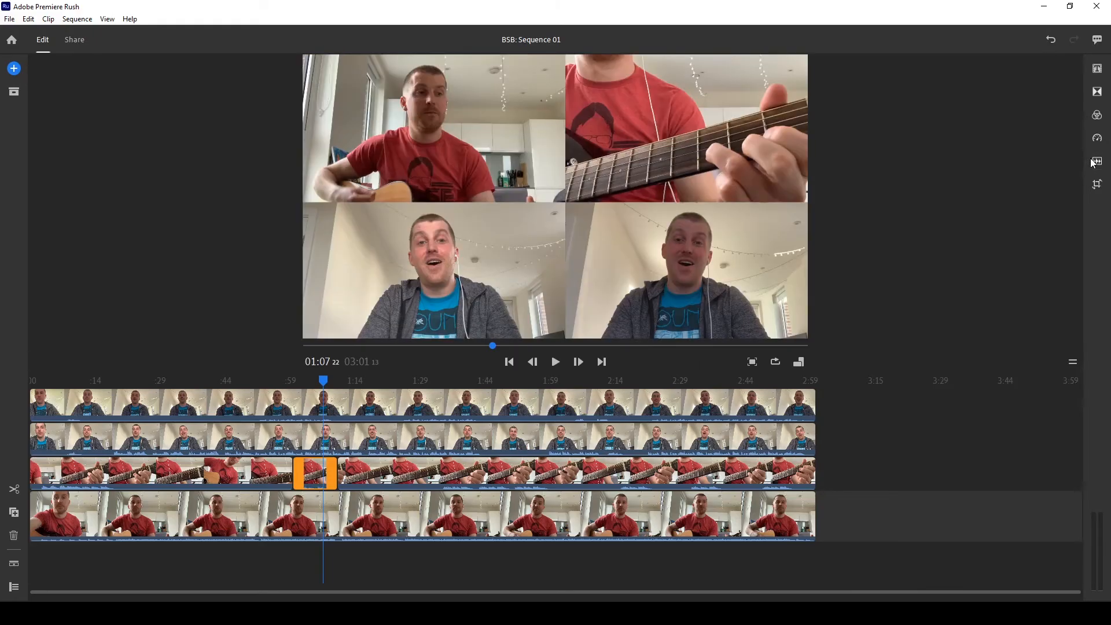
click(224, 474)
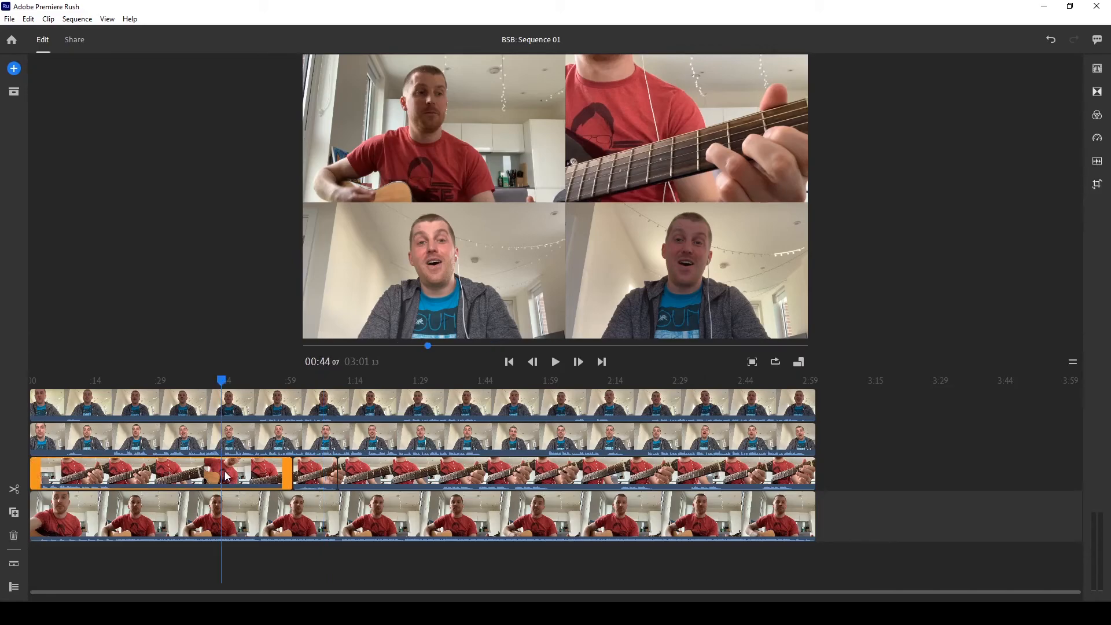
click(434, 477)
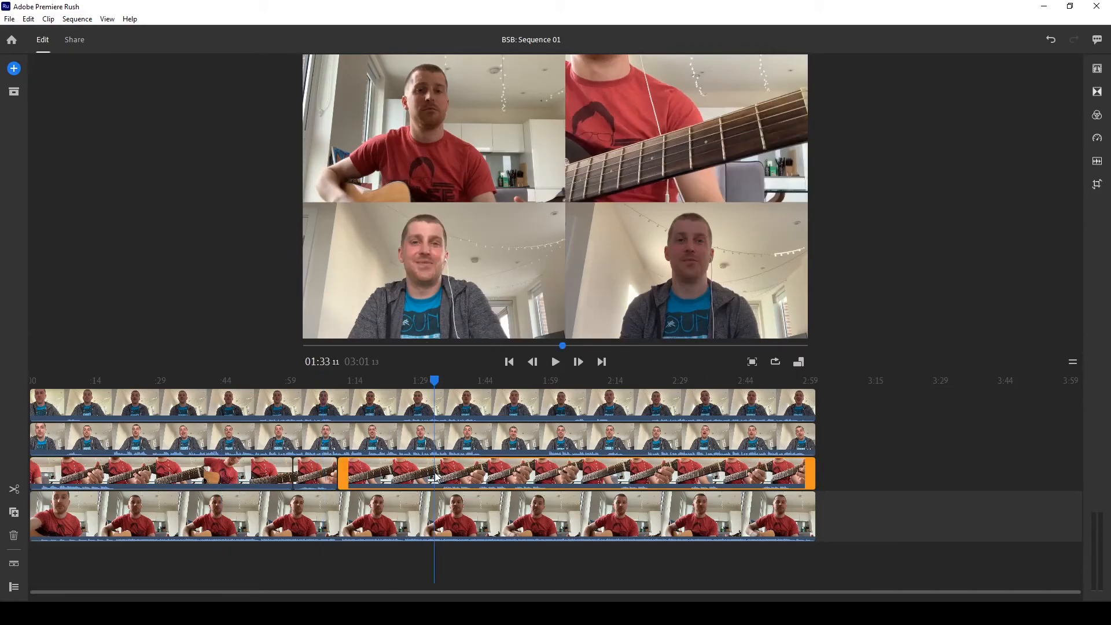
click(321, 476)
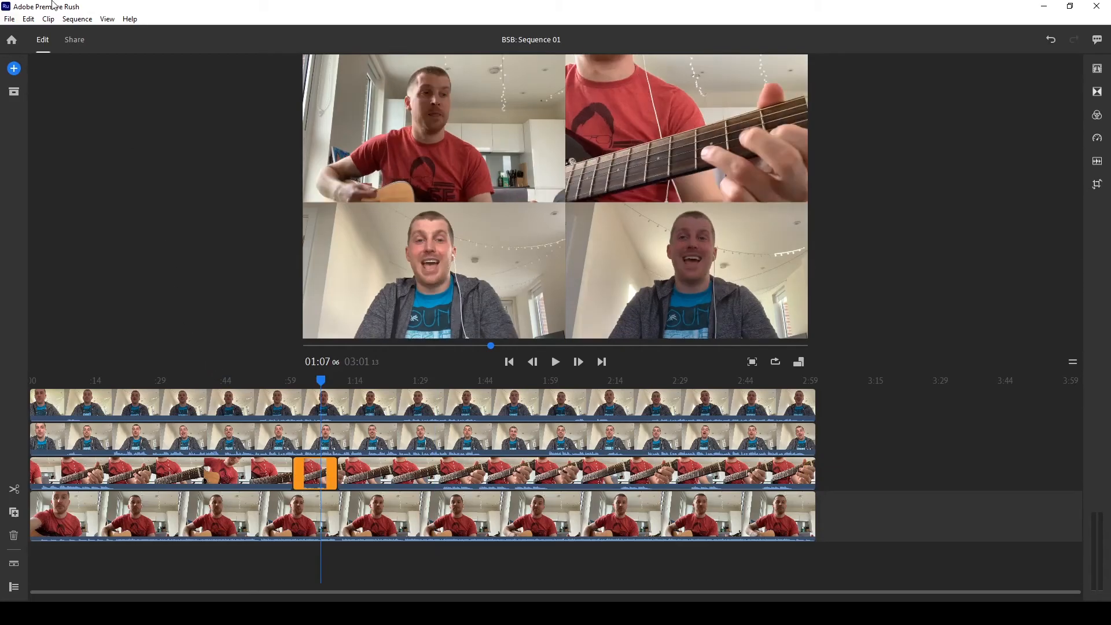
- Undo the volume change and both splits on the close-up guitar clip
key(ctrl+z)
key(ctrl+z)
key(ctrl+z)
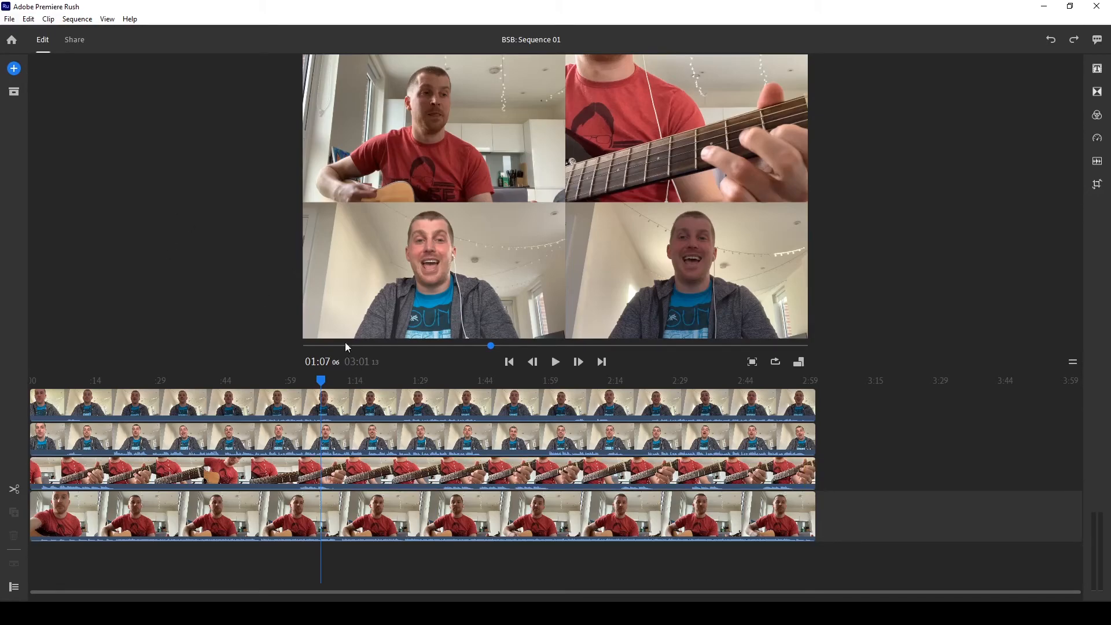
- Return to the start of the sequence and export it as a local video file named BSB 1
click(509, 361)
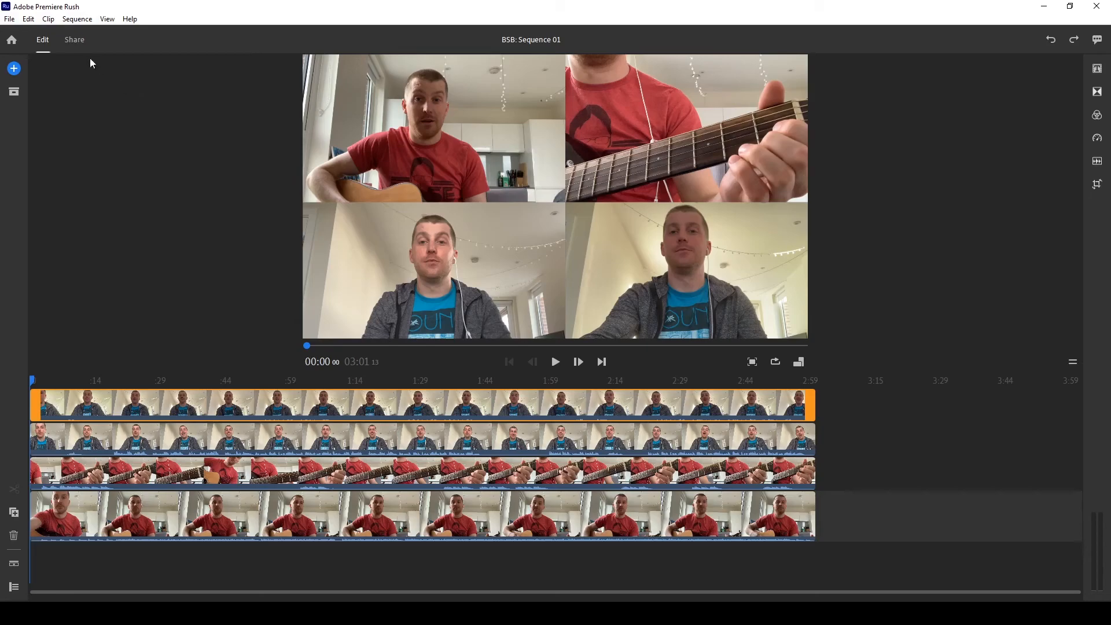
click(75, 41)
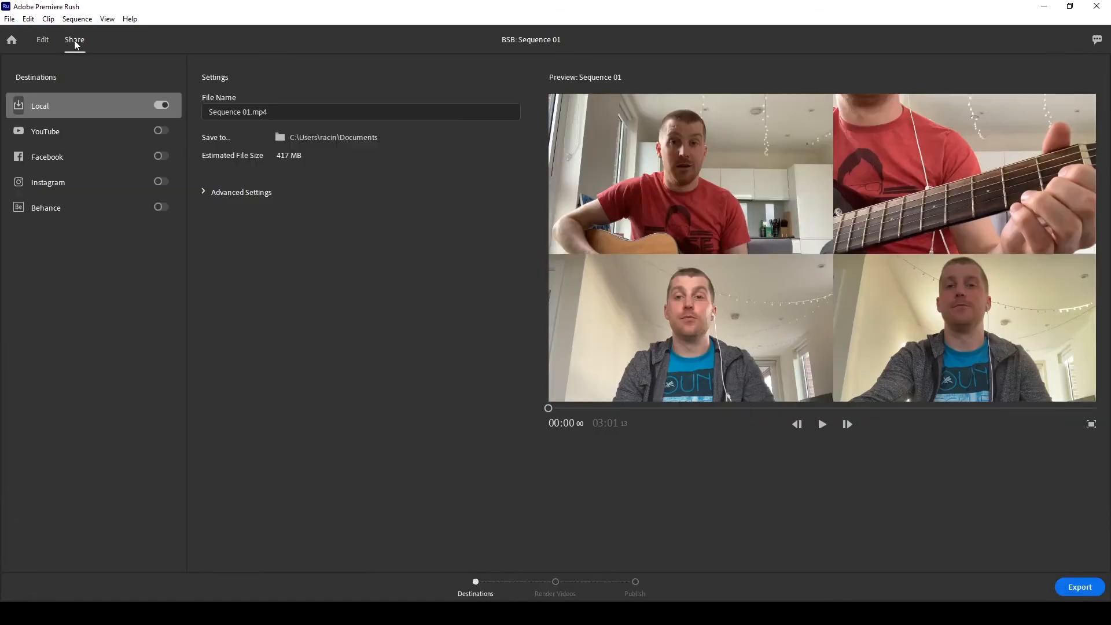
click(267, 113)
drag(286, 114, 198, 123)
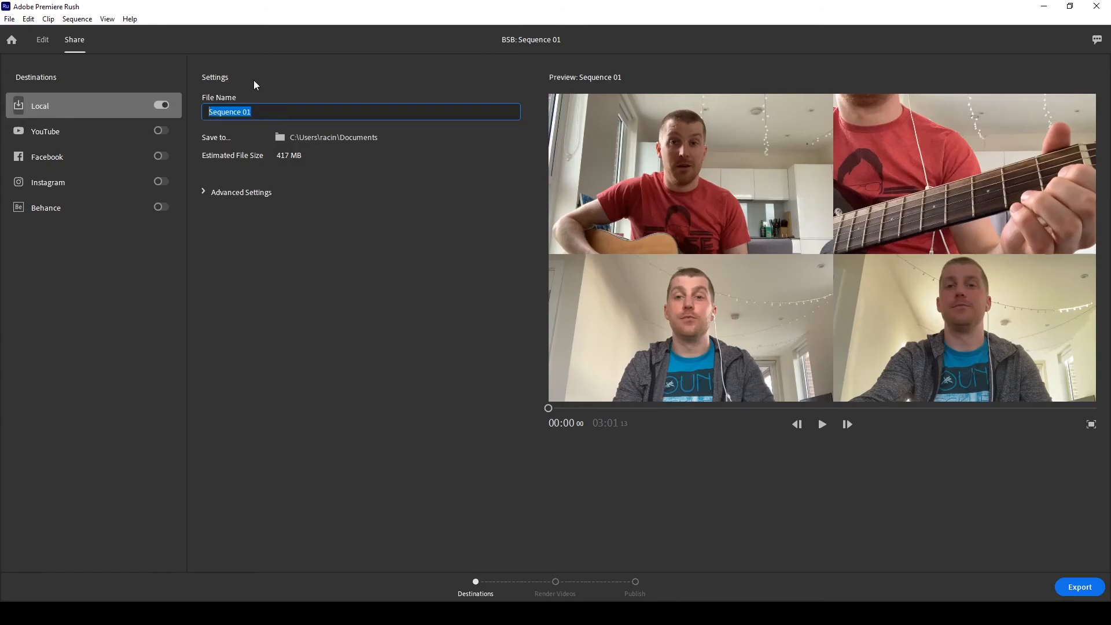
text(BSB 1)
click(1075, 588)
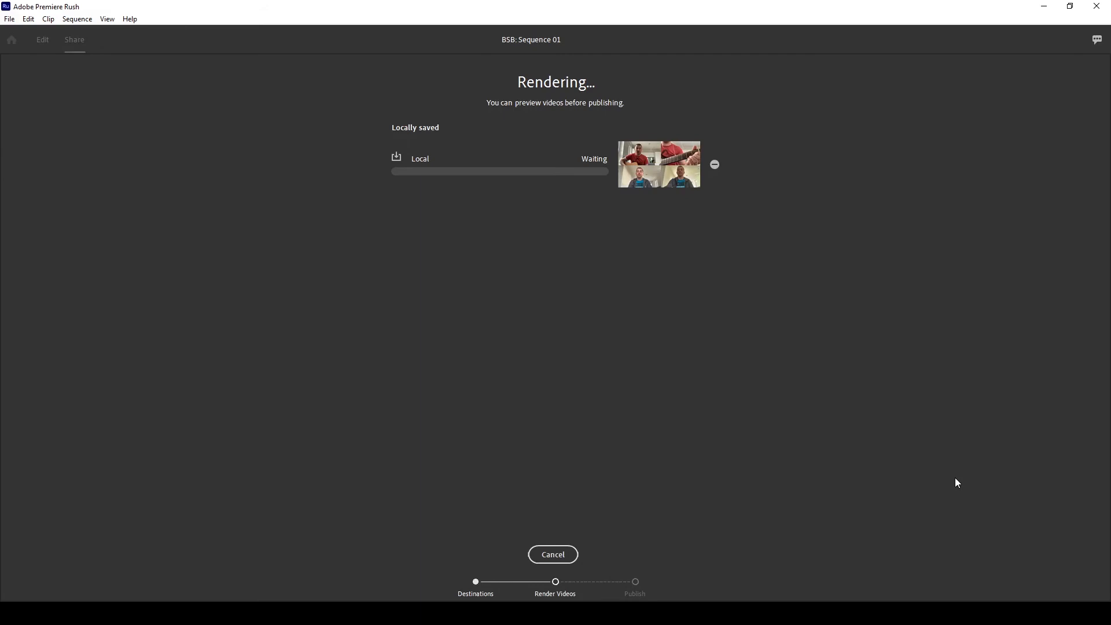